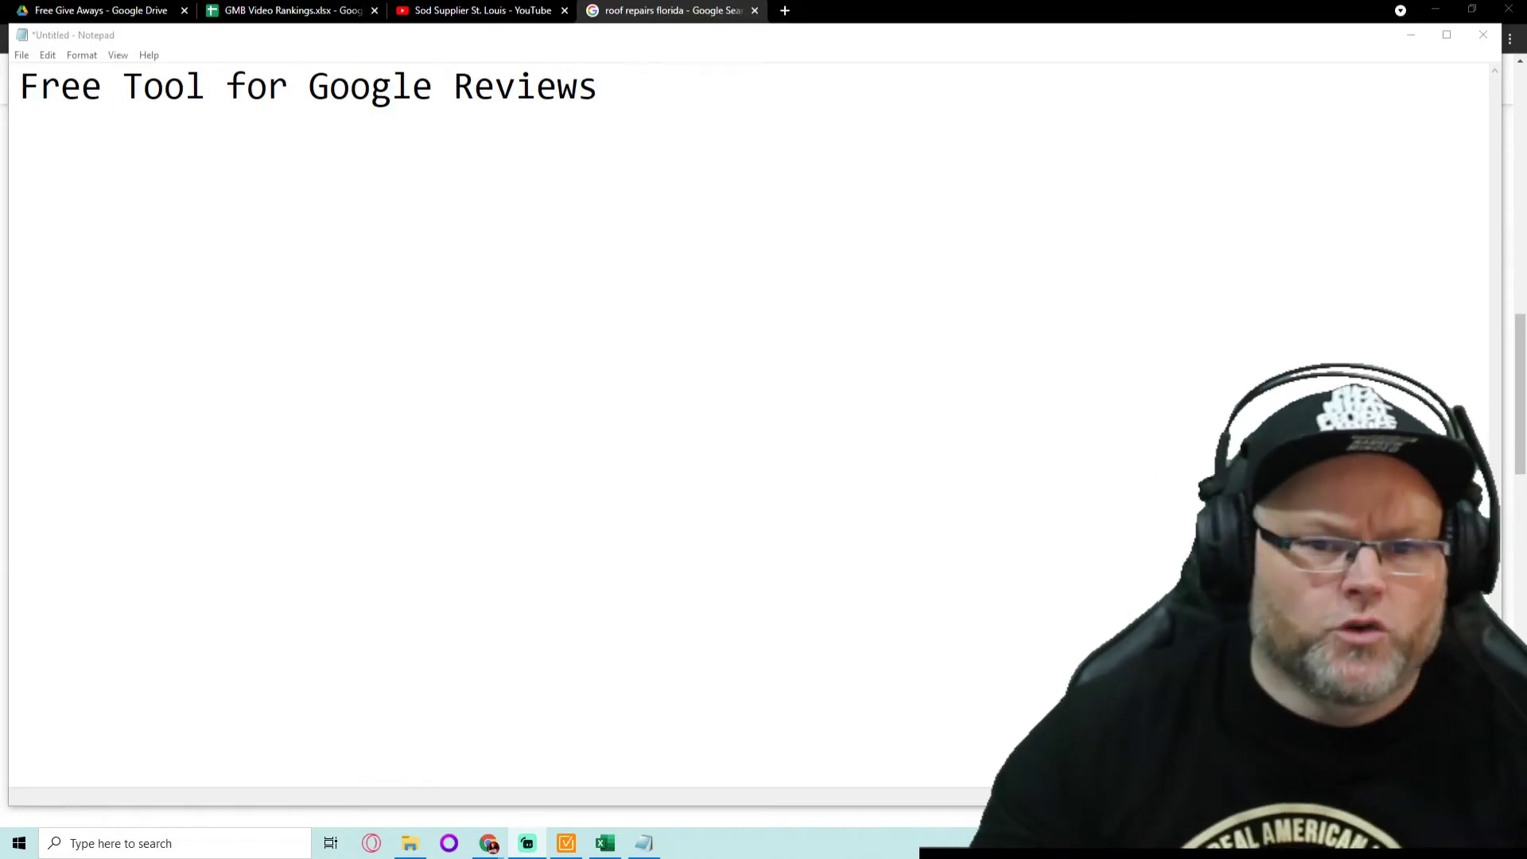
# - Maximize the Notepad window holding the 'Free Tool for Google Reviews' note
pyautogui.click(1447, 35)
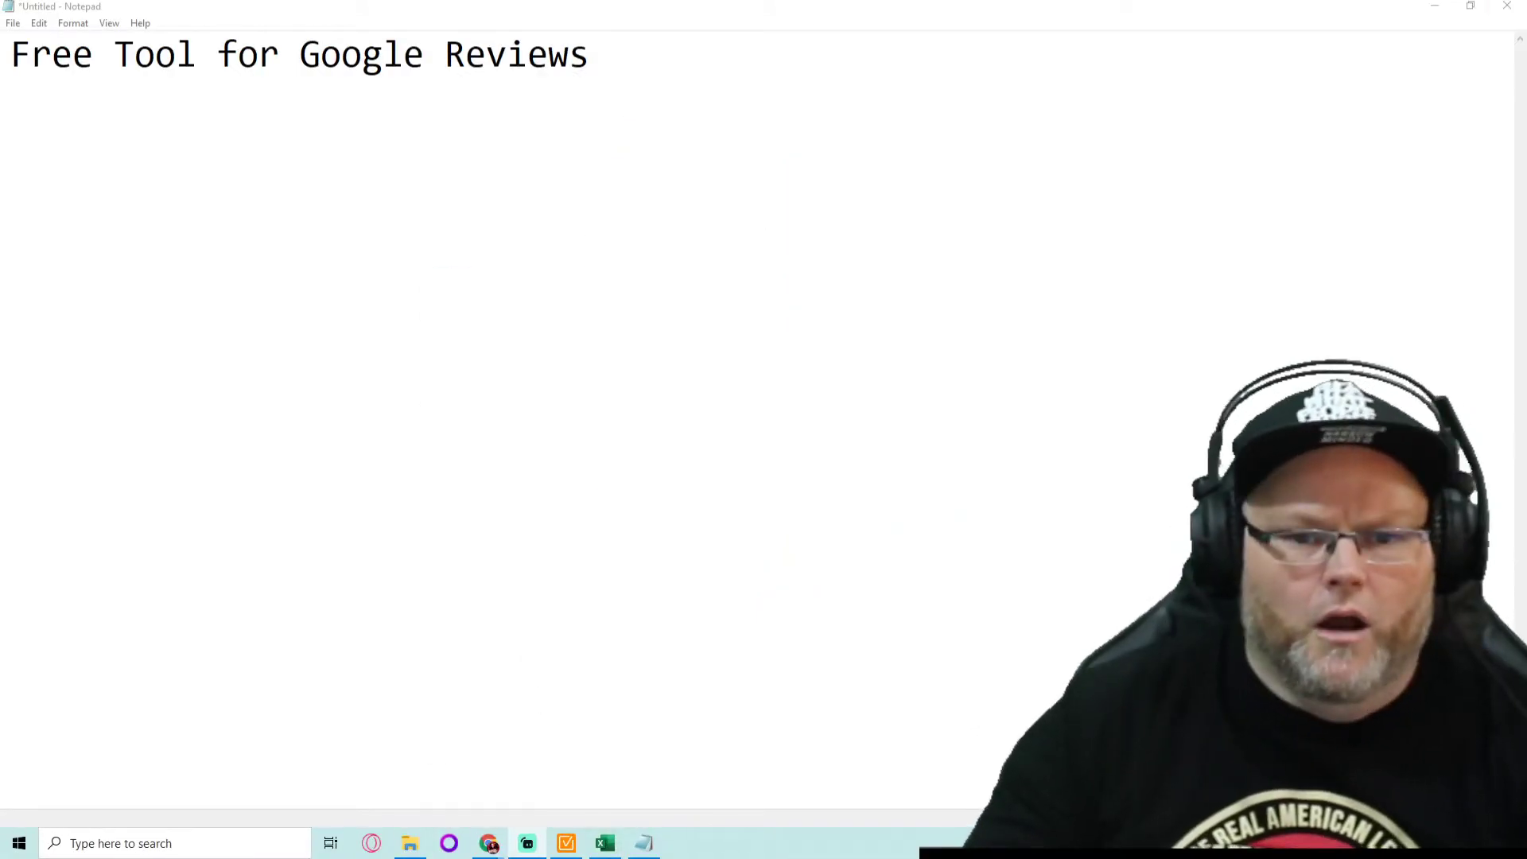
# - Log in to the rankfortress.com WordPress admin through wp-login.php in a new Chrome tab
pyautogui.click(1435, 12)
pyautogui.click(788, 11)
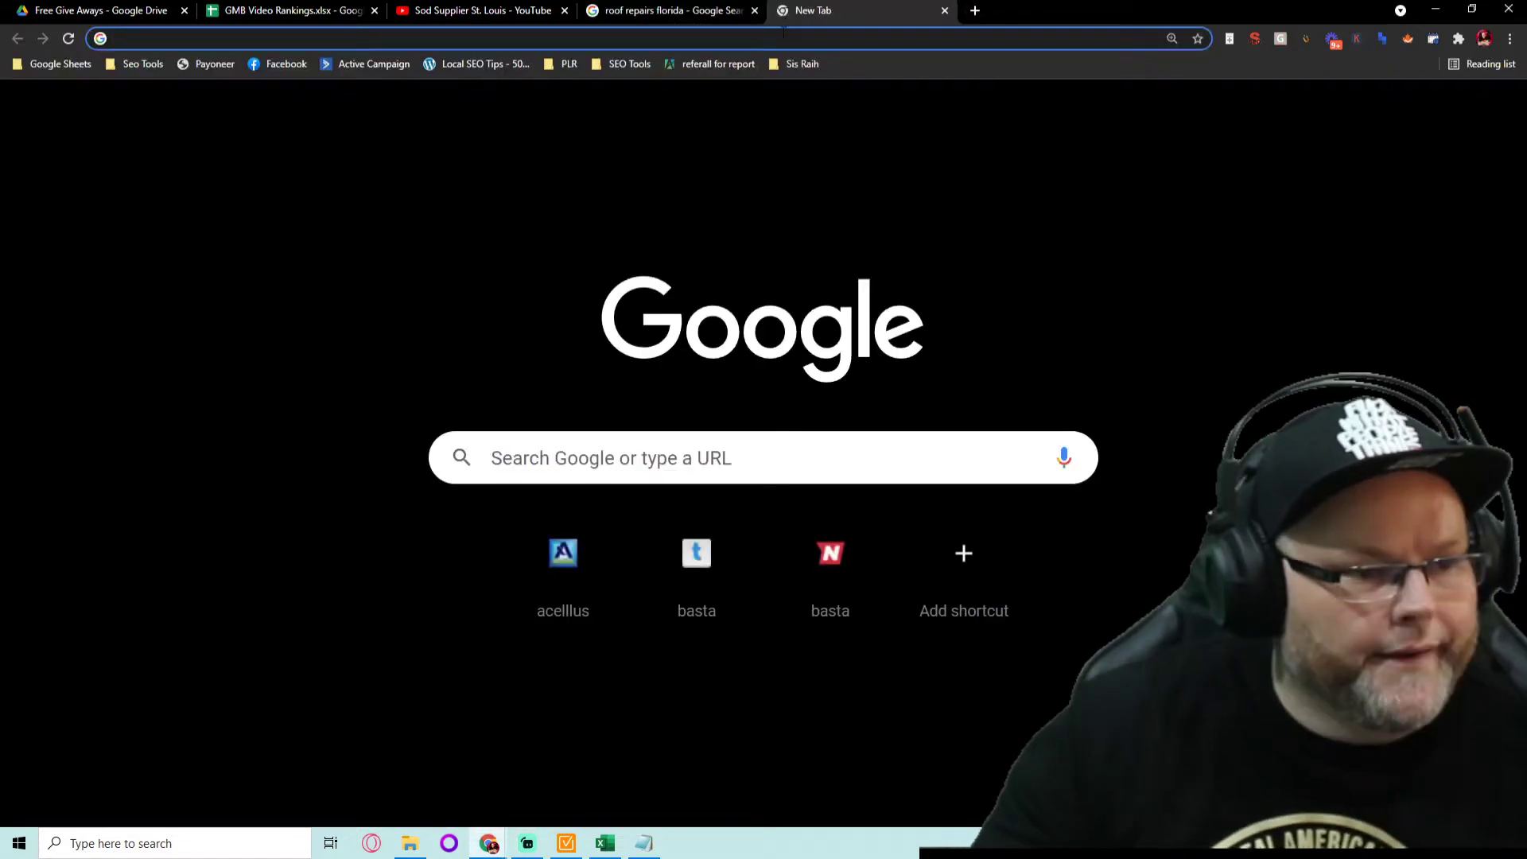
pyautogui.write('rank')
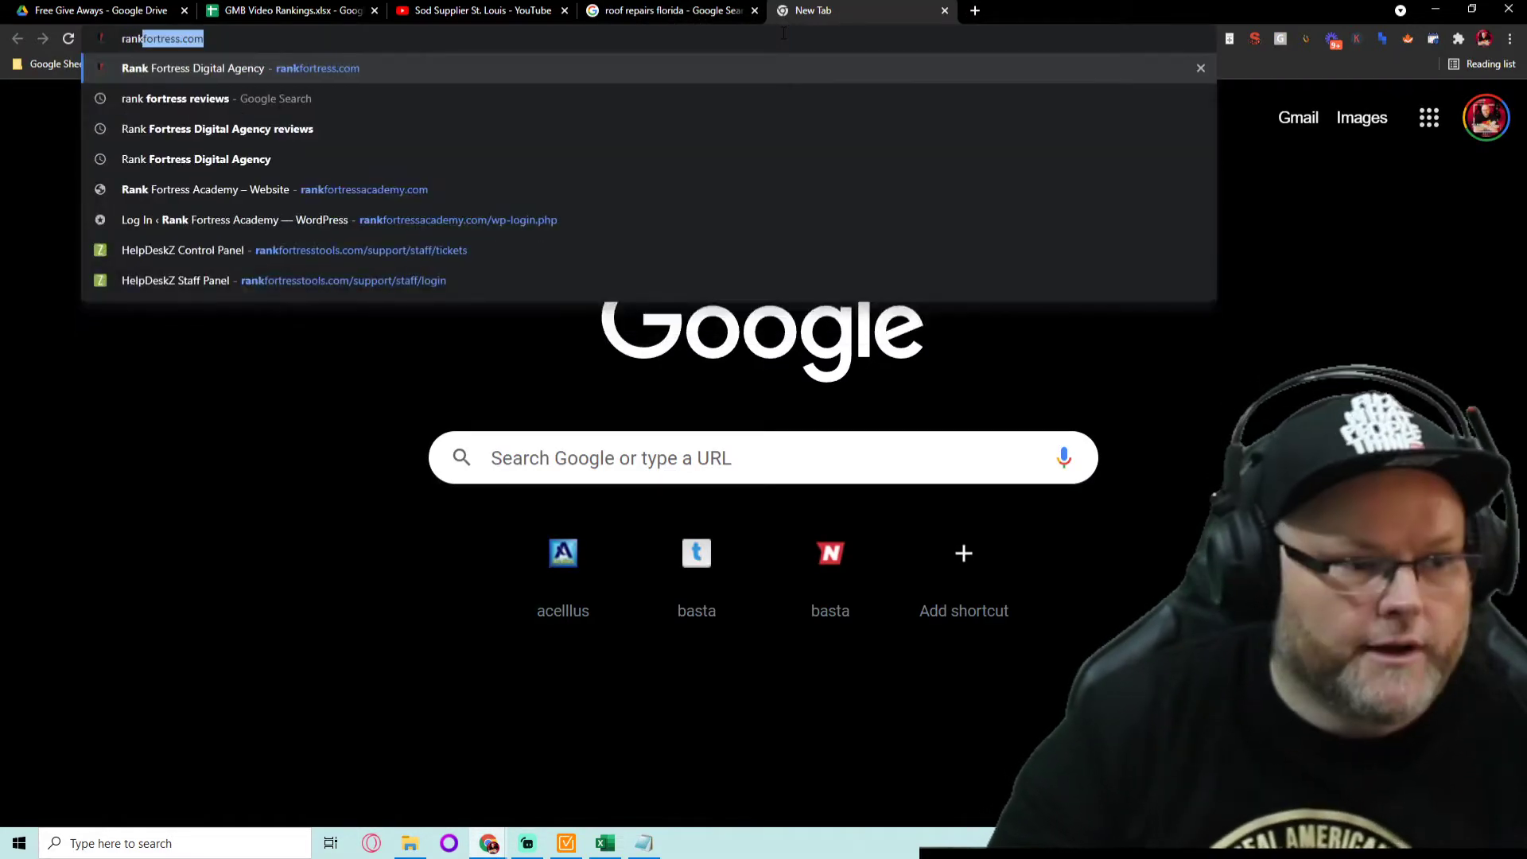
pyautogui.write('fortress.com/wp')
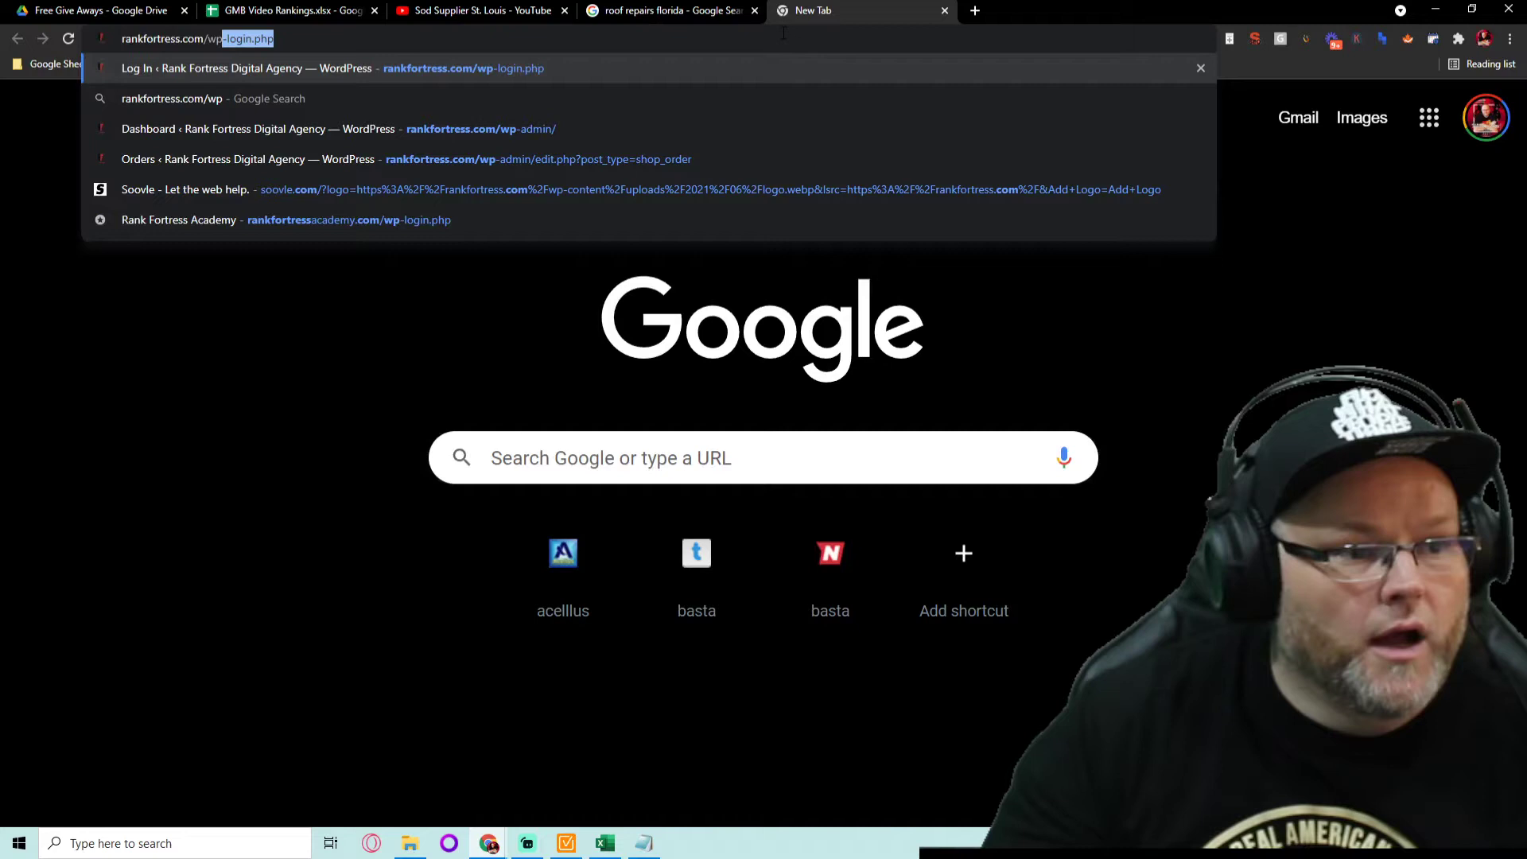
pyautogui.press('Return')
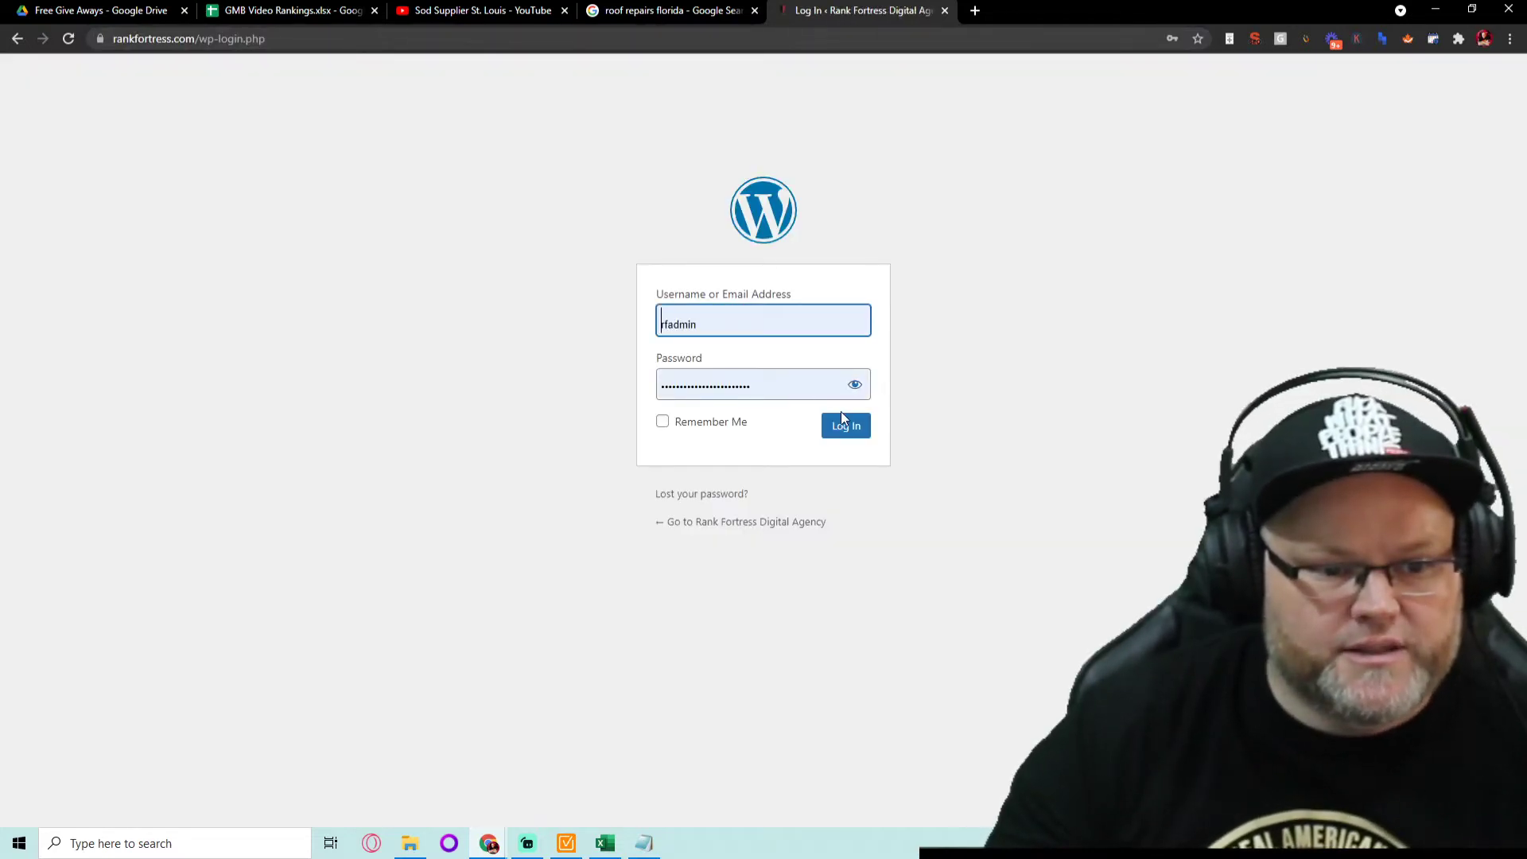
pyautogui.click(843, 414)
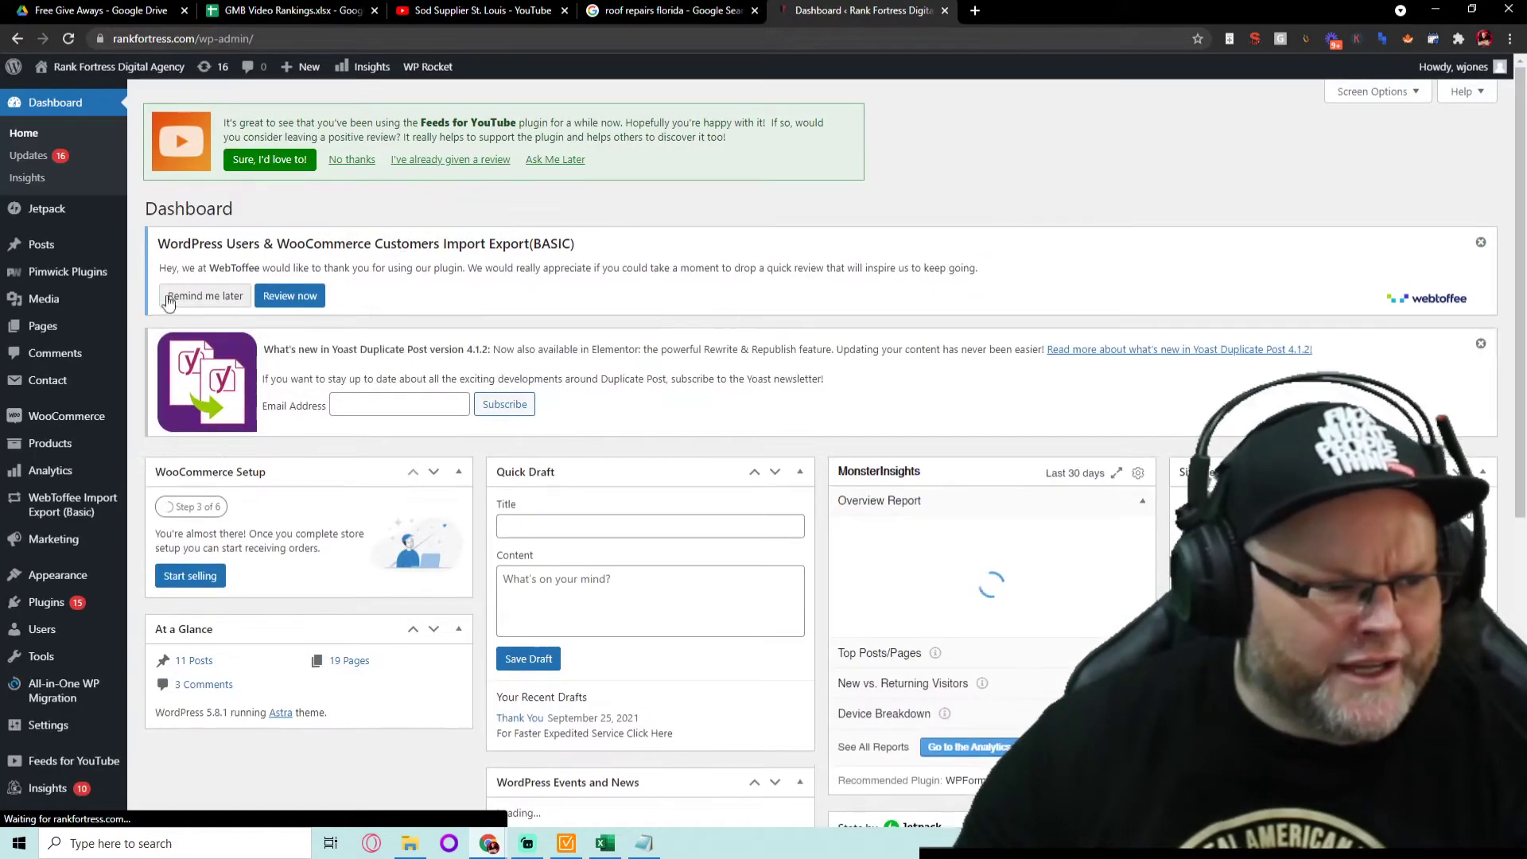
# - Search Add New plugins for 'google reviews' and update Widgets for Google Reviews by Trustindex.io
pyautogui.click(54, 606)
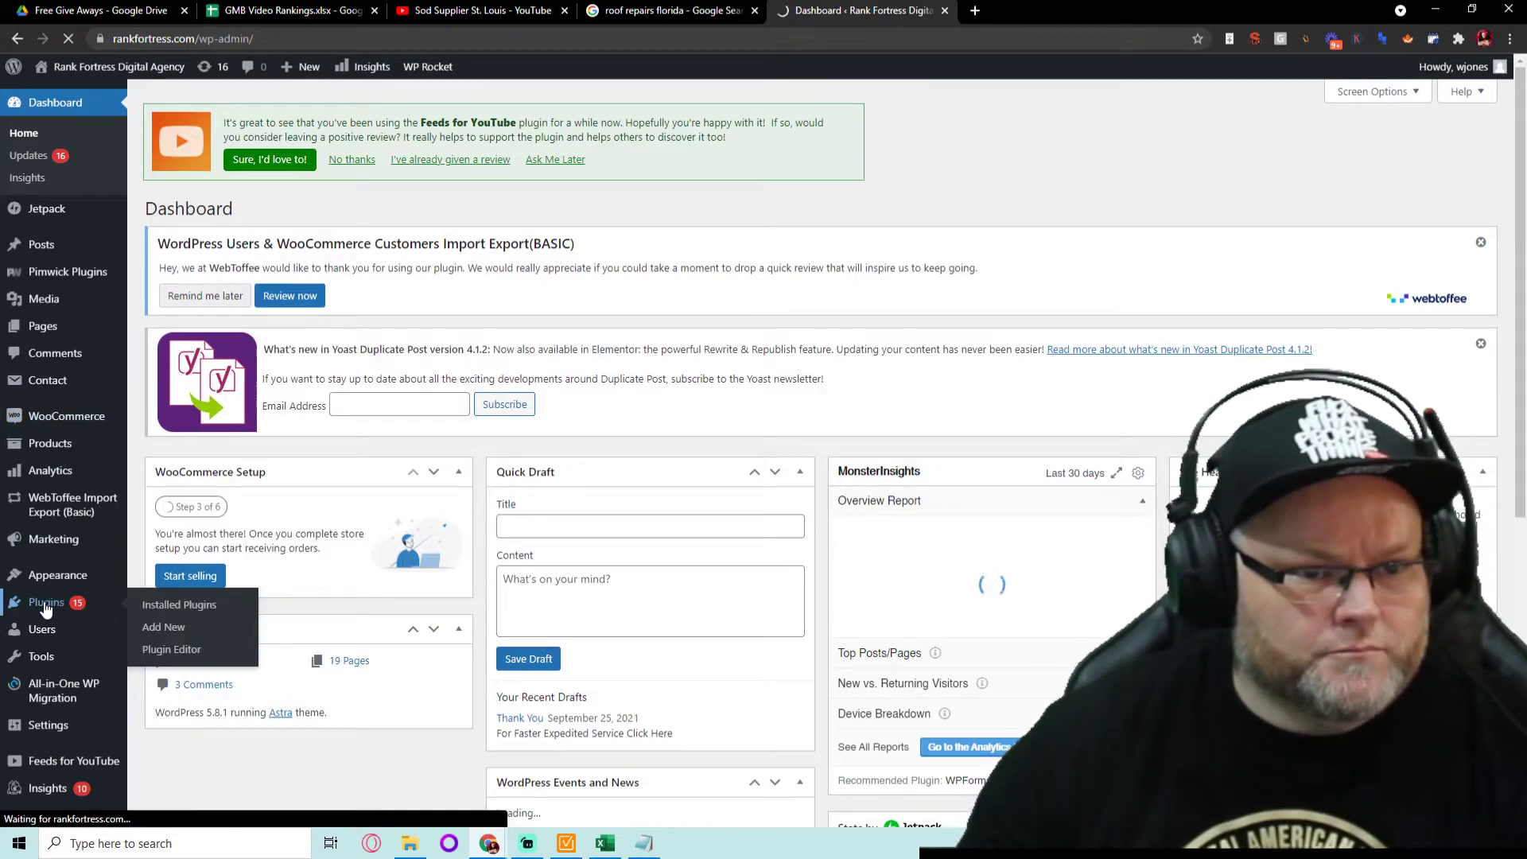
pyautogui.scroll(-5, 268, 517)
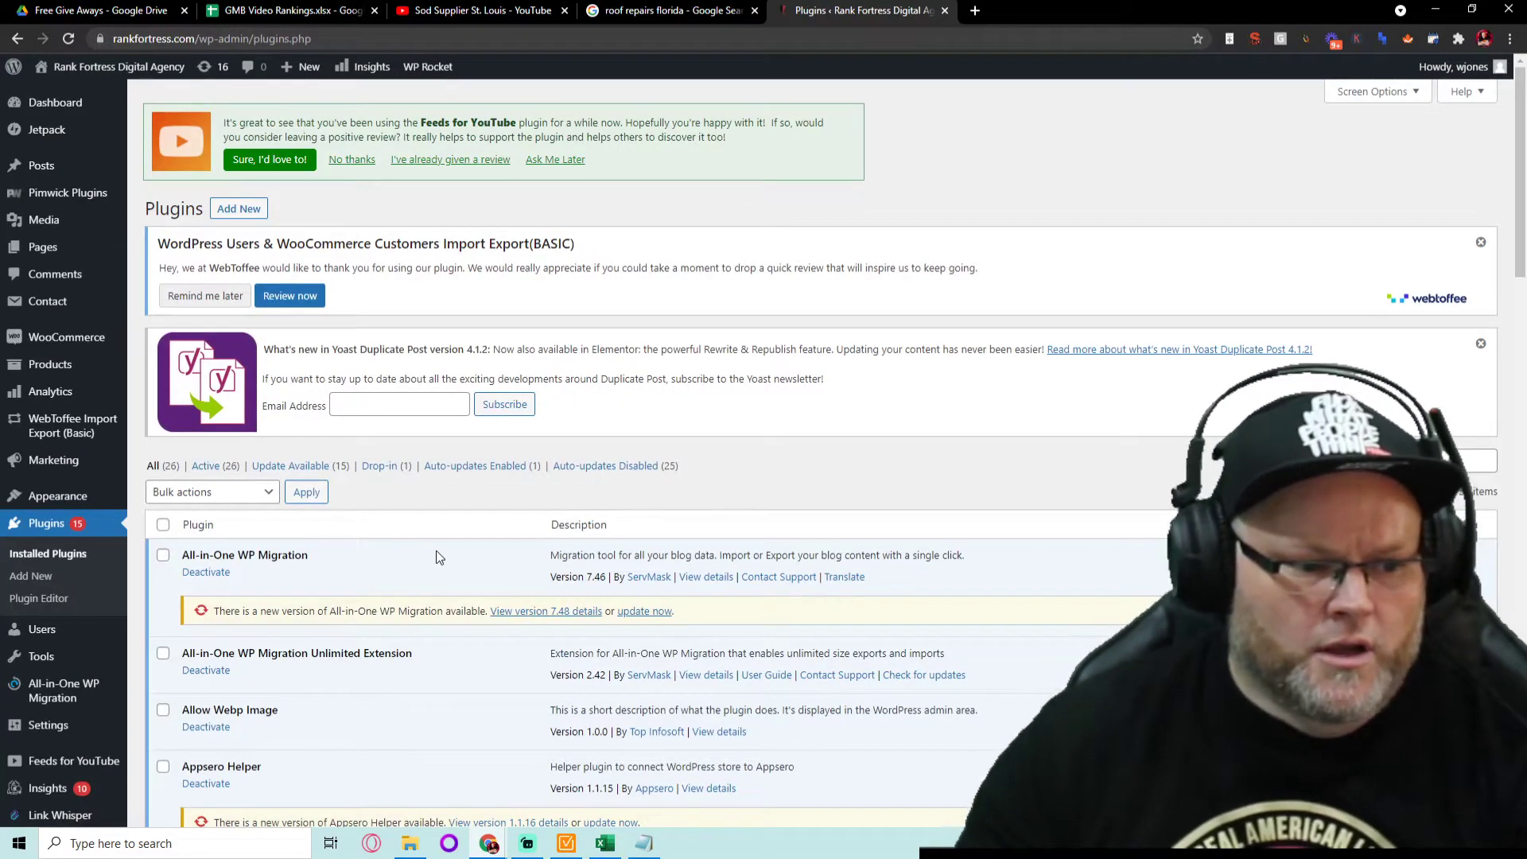
pyautogui.click(250, 309)
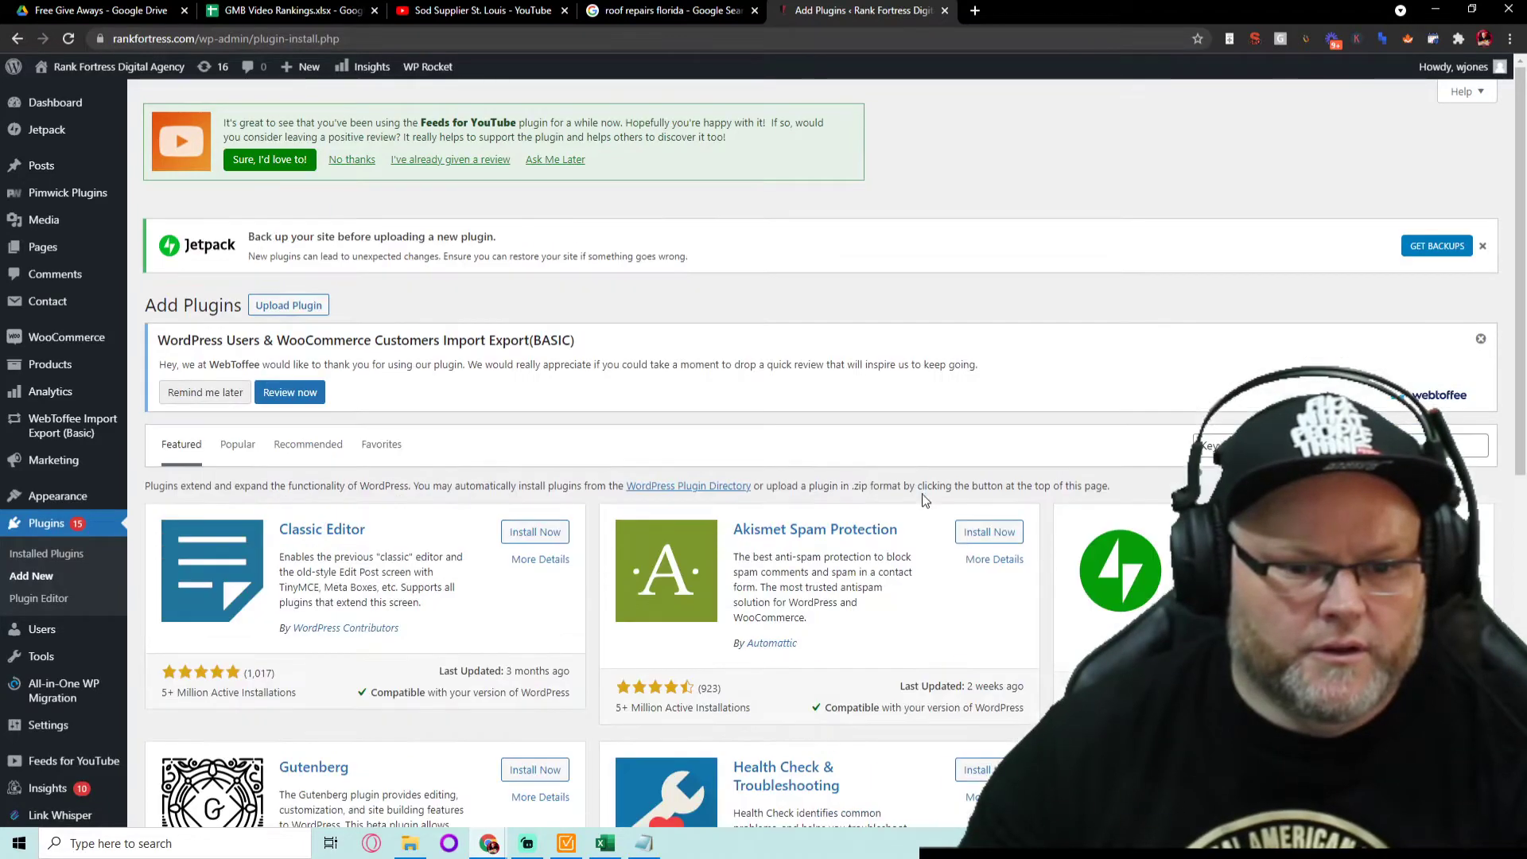
pyautogui.scroll(-3, 848, 468)
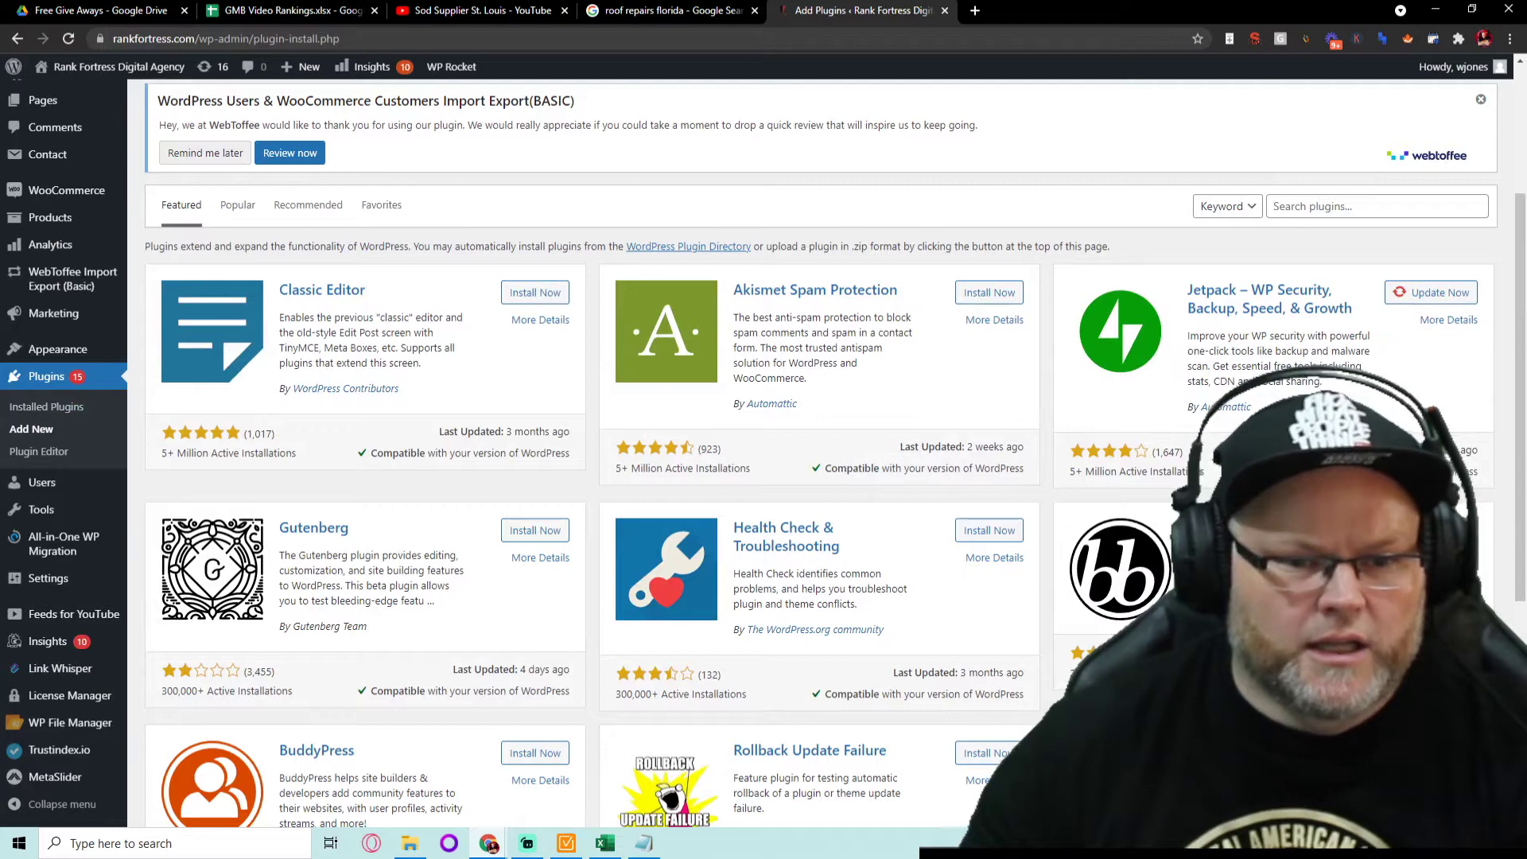
pyautogui.click(1337, 207)
pyautogui.write('go')
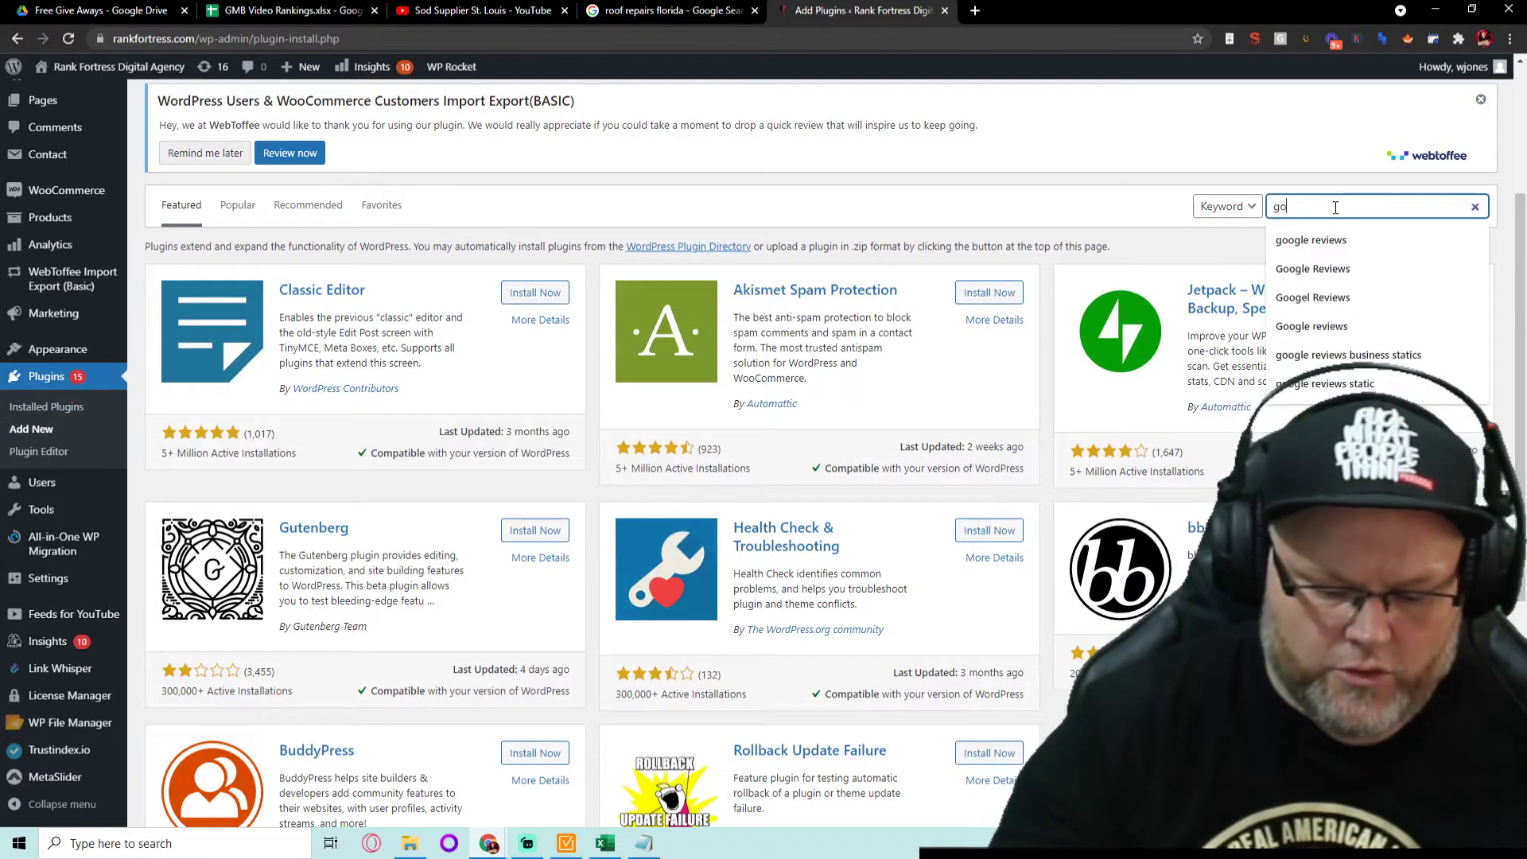
pyautogui.write('ogle revi')
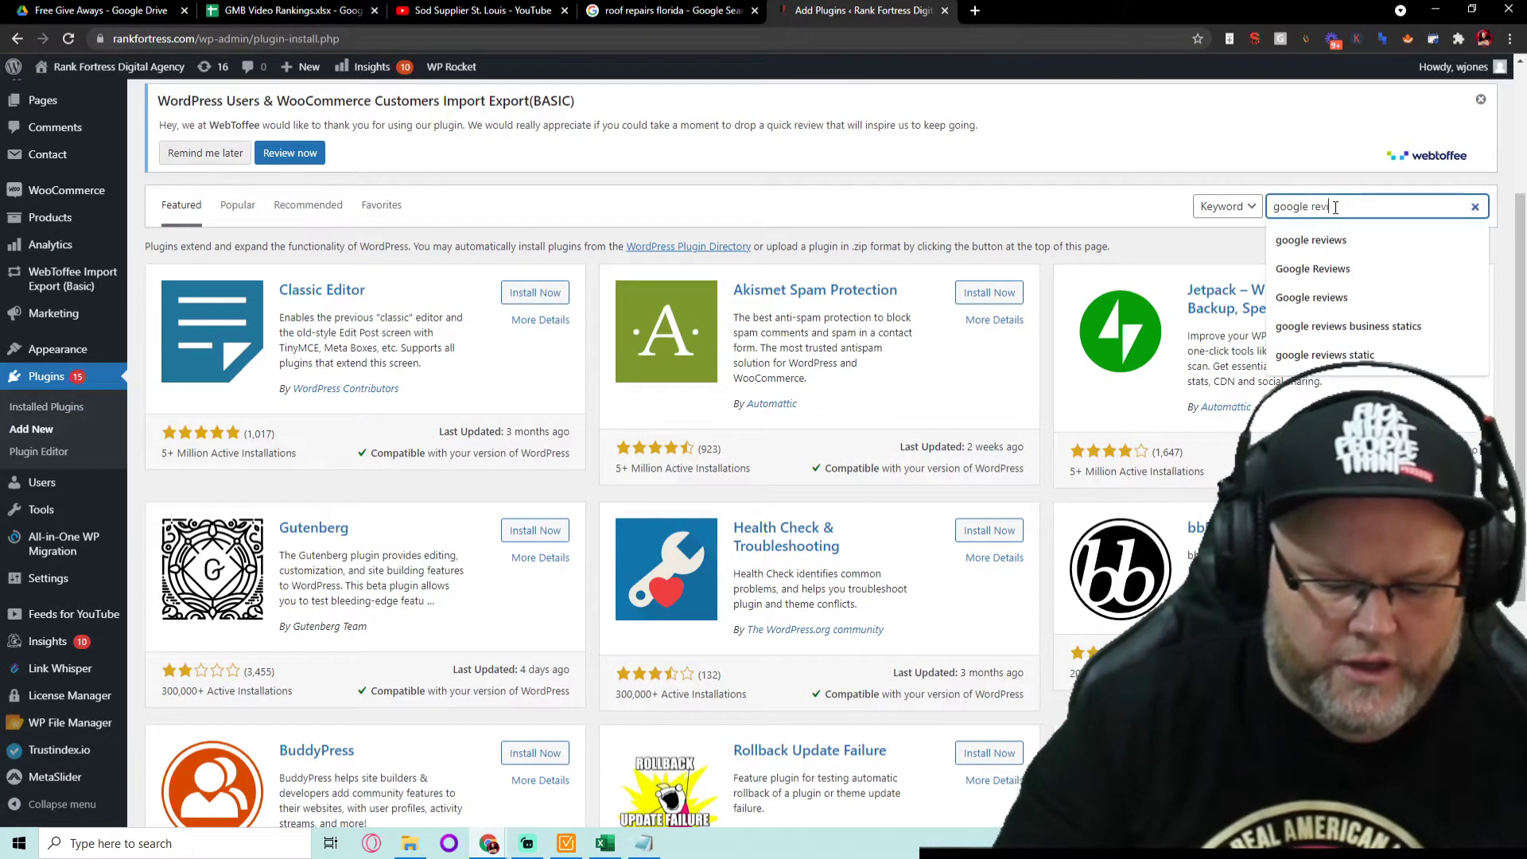
pyautogui.write('ews')
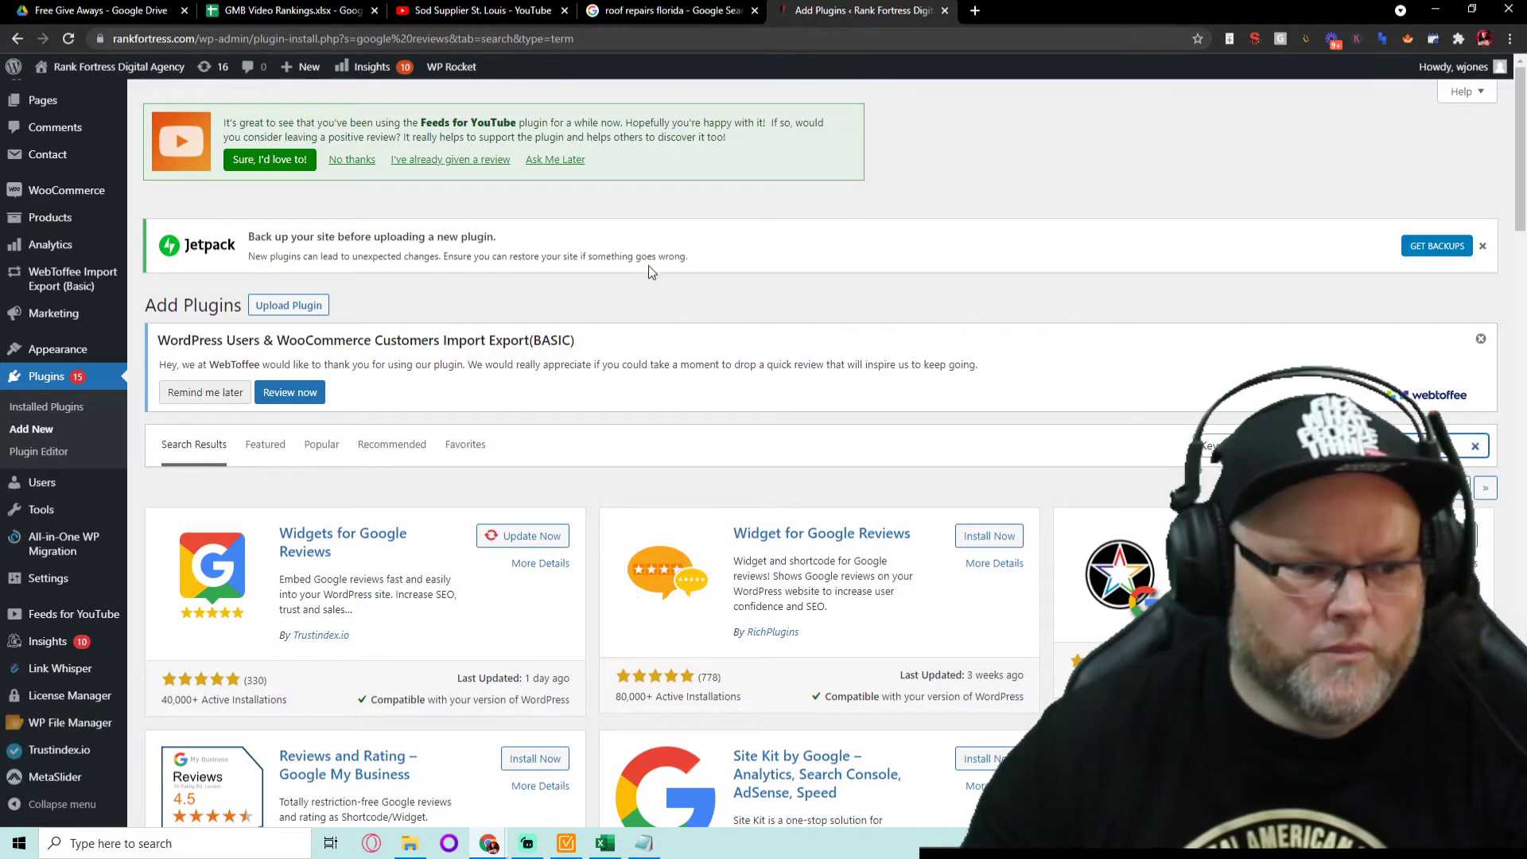
pyautogui.scroll(-3, 648, 269)
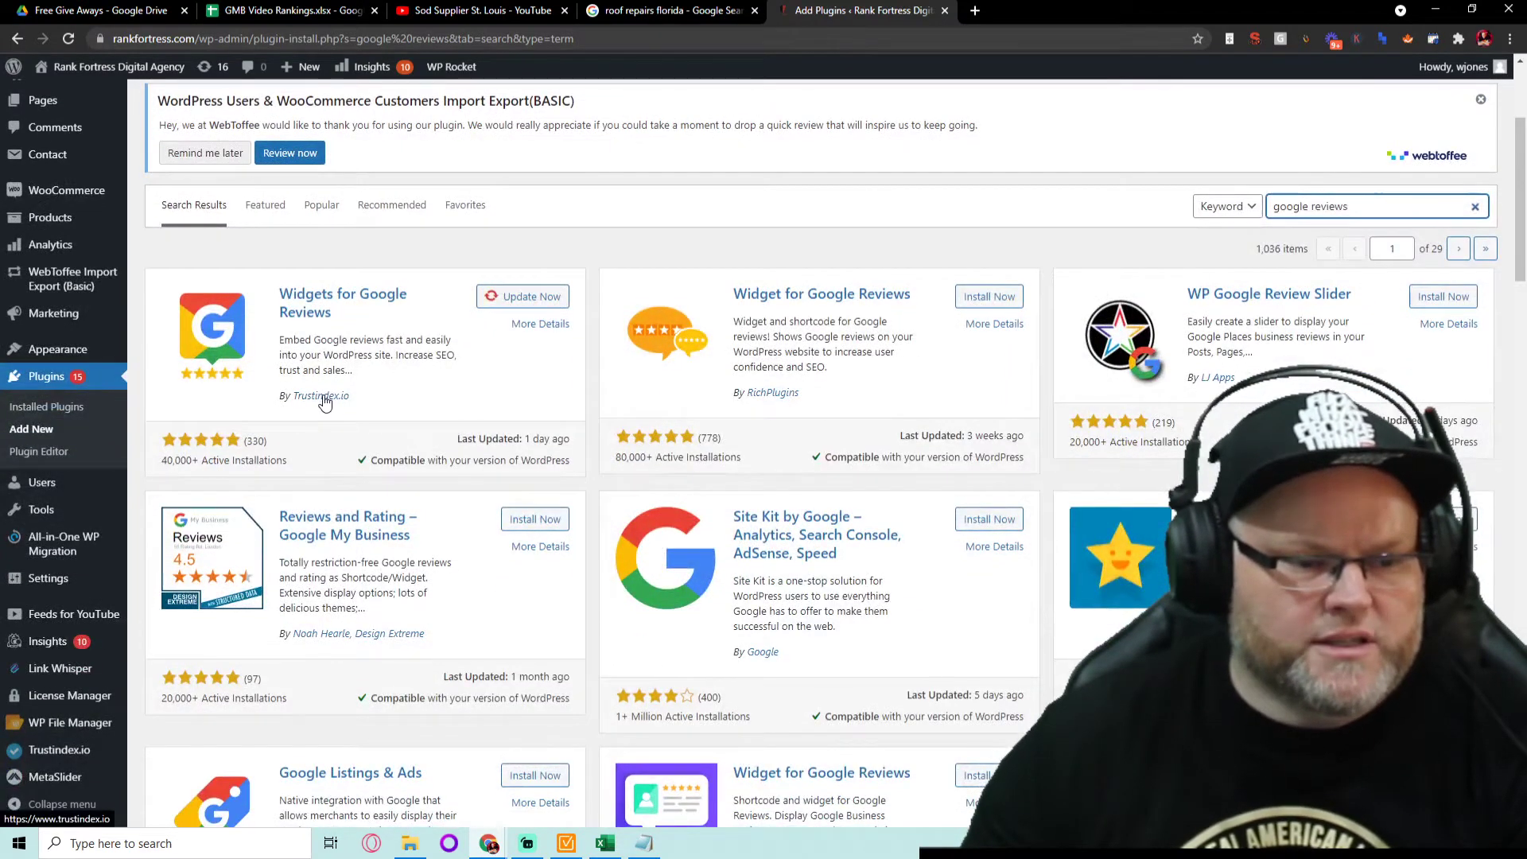
pyautogui.click(521, 299)
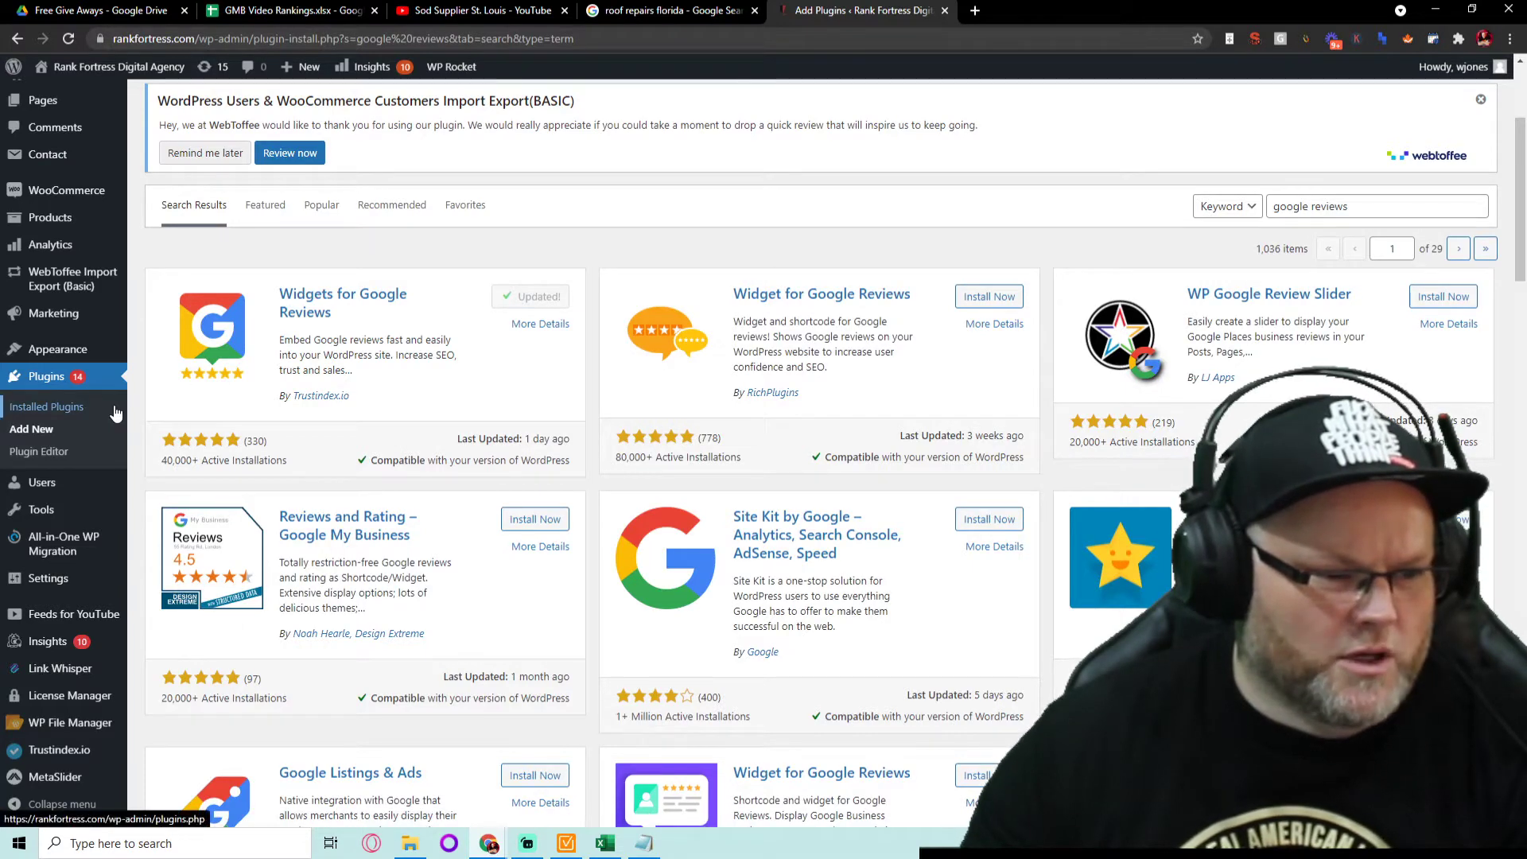
# - Open the Trustindex.io settings page and scroll to the Insert code shortcode step
pyautogui.click(59, 750)
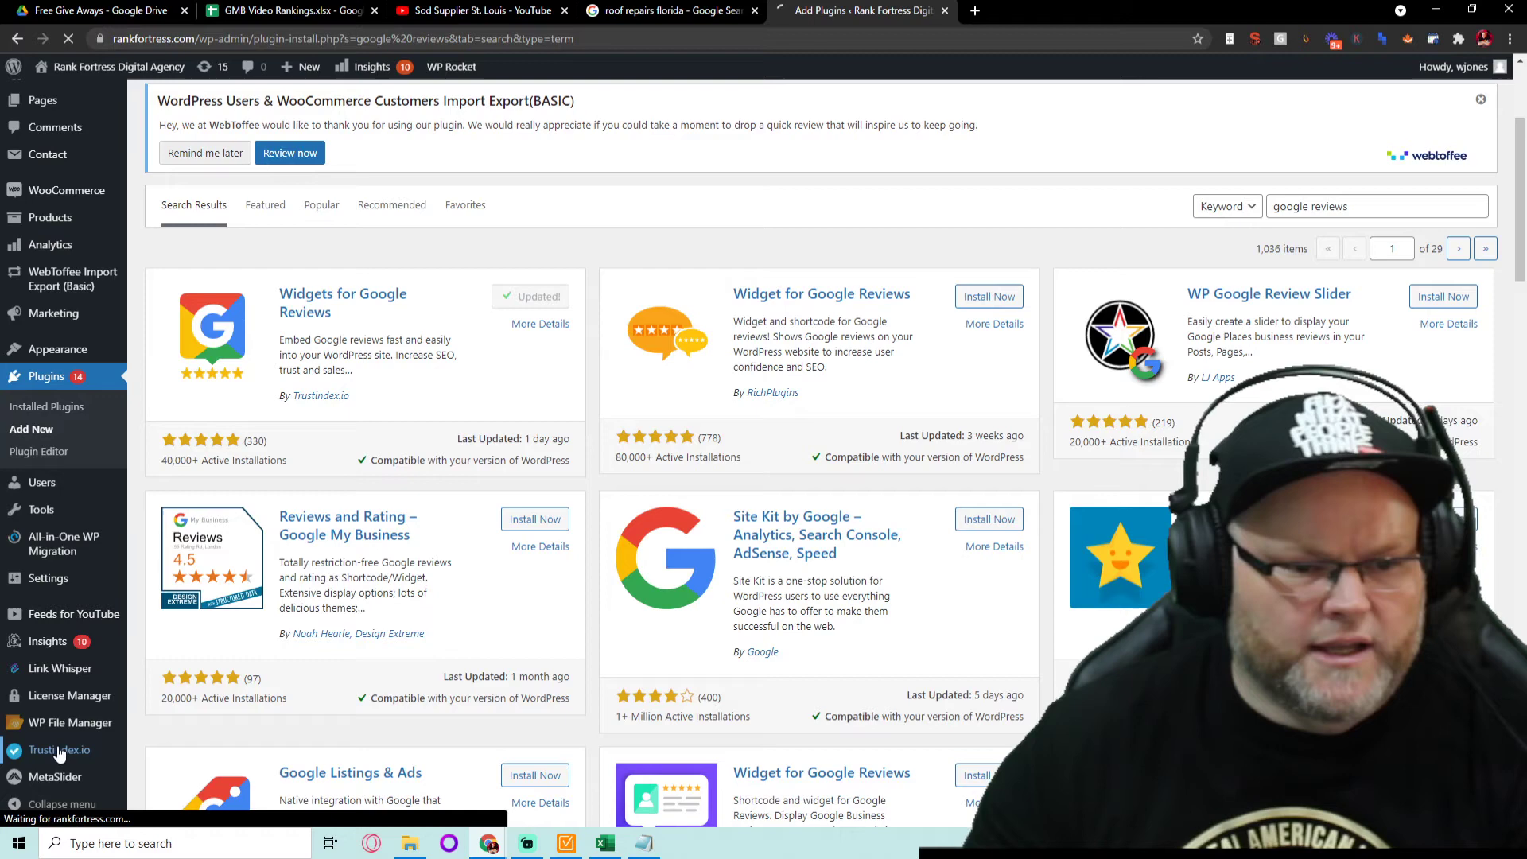
pyautogui.moveTo(60, 727)
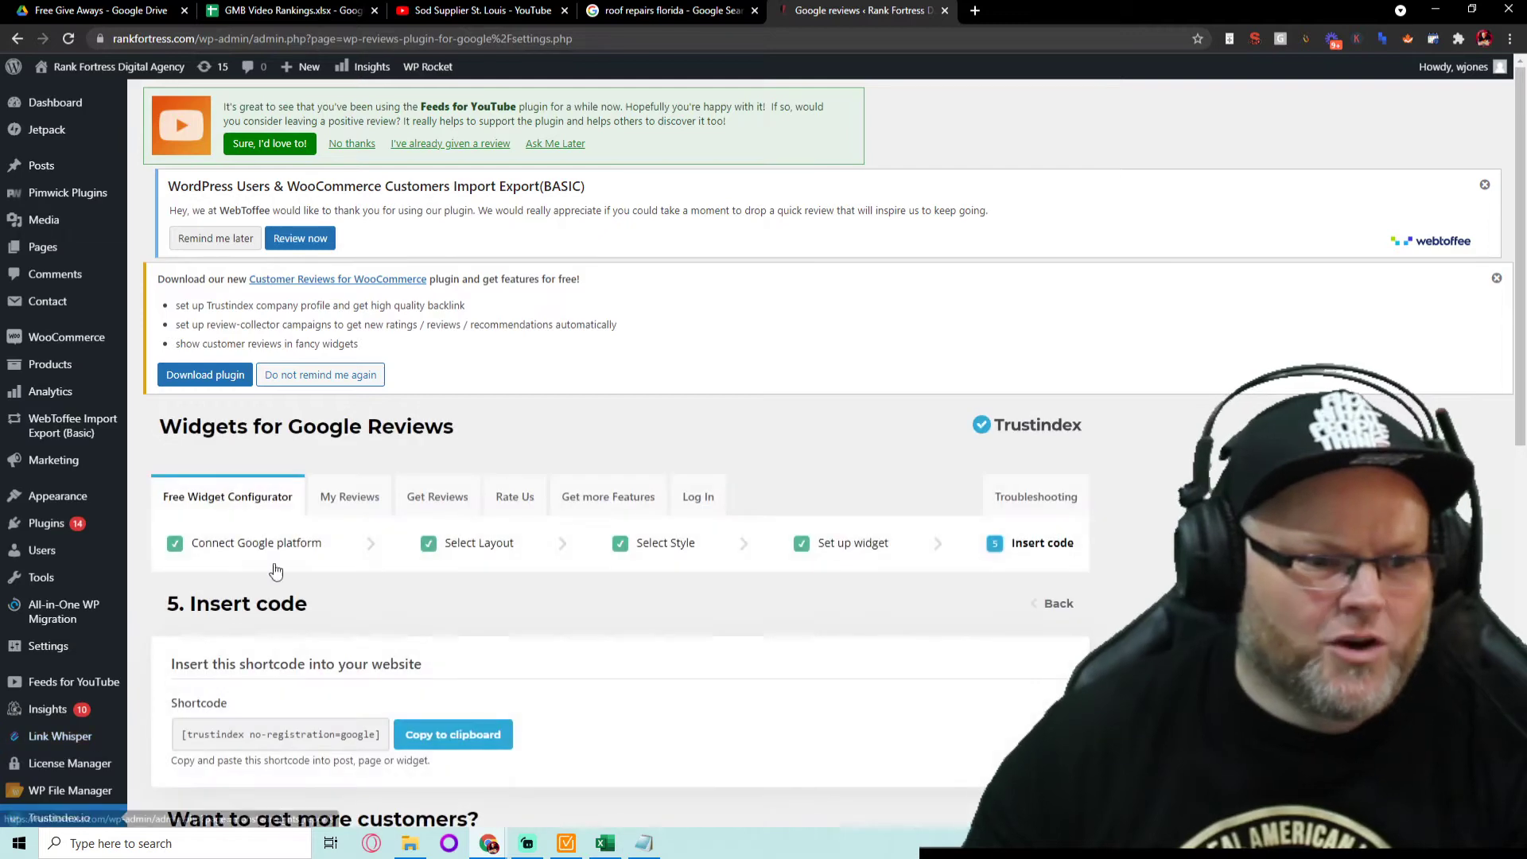
pyautogui.scroll(-3, 852, 525)
pyautogui.scroll(-1, 850, 522)
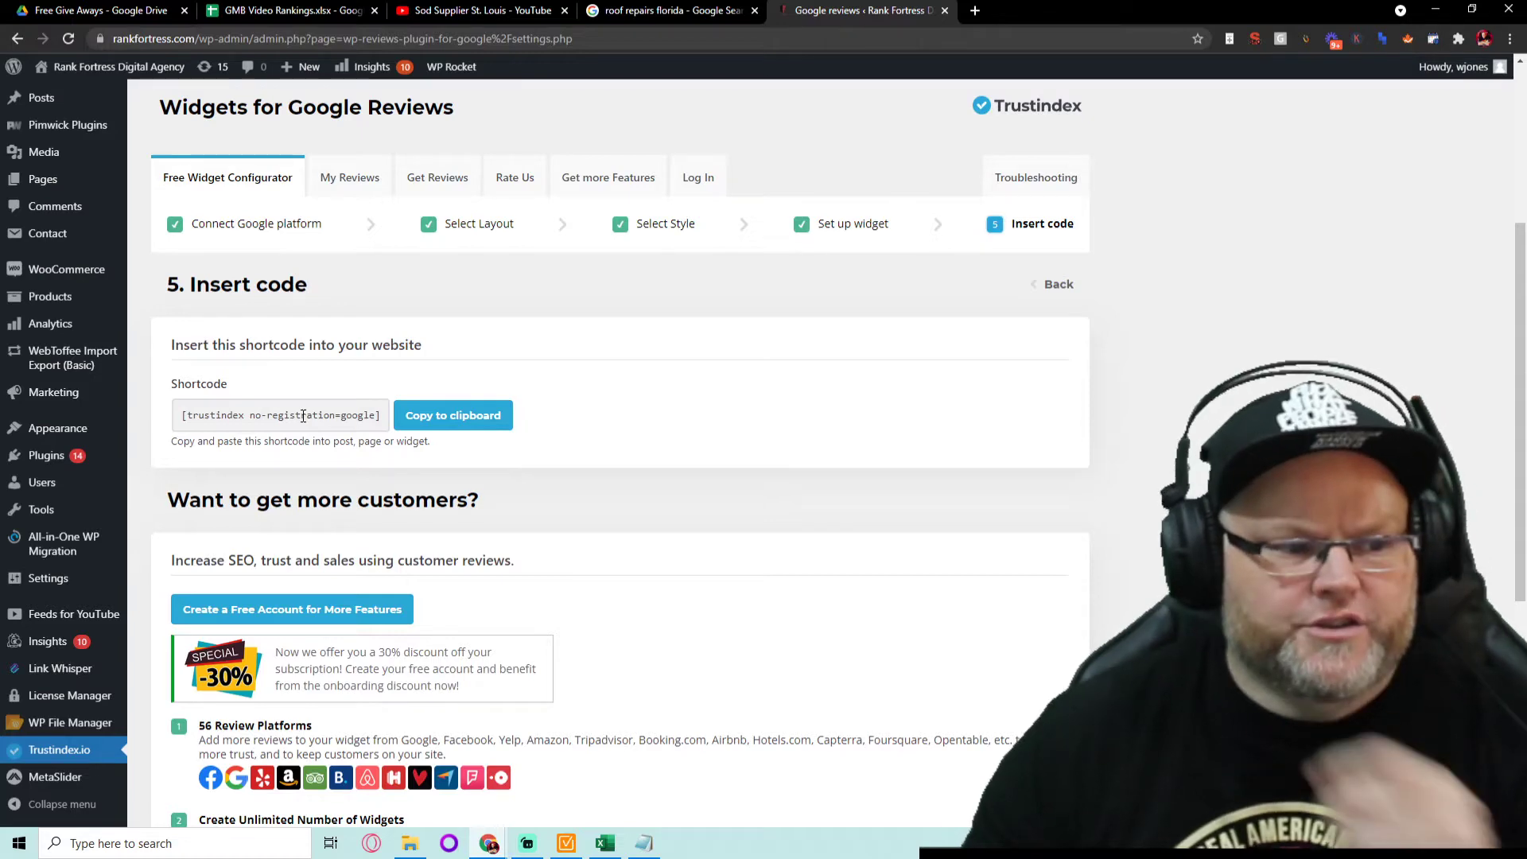
pyautogui.scroll(-4, 304, 410)
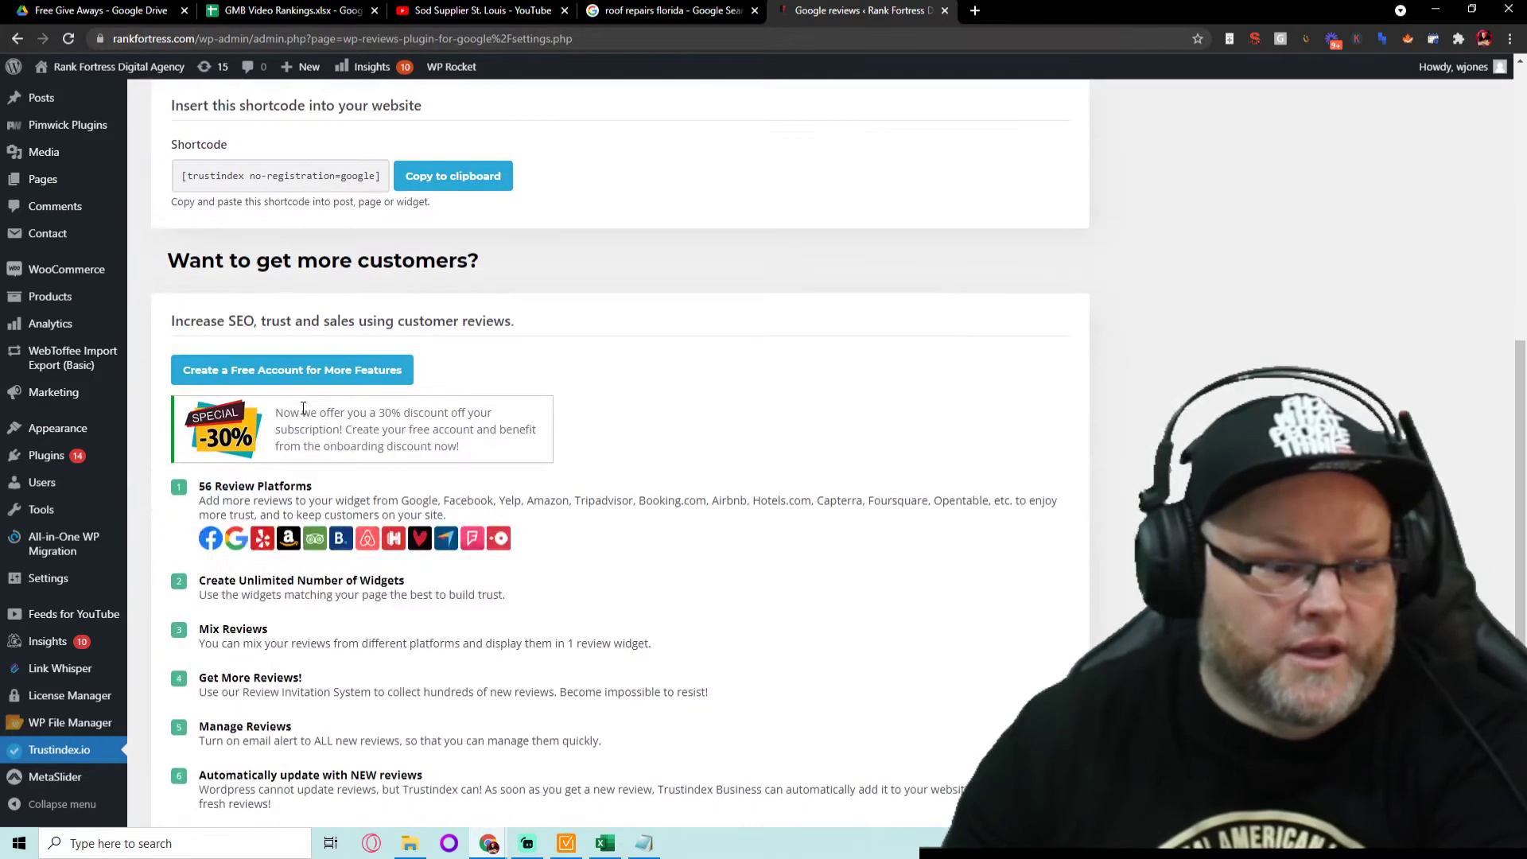
pyautogui.scroll(7, 310, 410)
# - Open My Reviews and scroll the ten five-star reviews dated 2021-03-31 to 2021-06-09
pyautogui.click(332, 414)
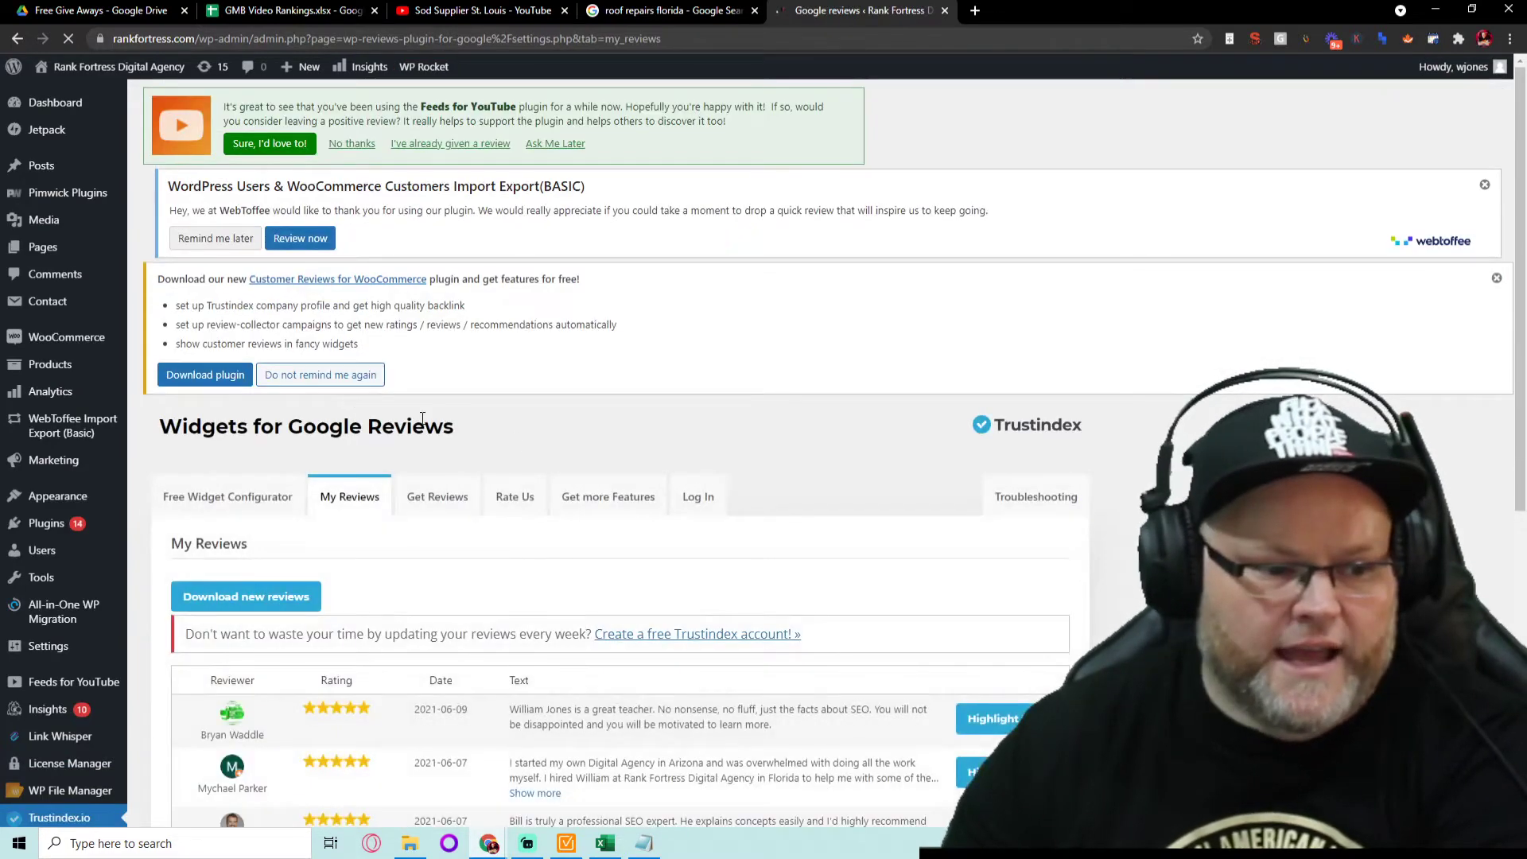
pyautogui.scroll(-3, 512, 443)
pyautogui.scroll(-5, 511, 443)
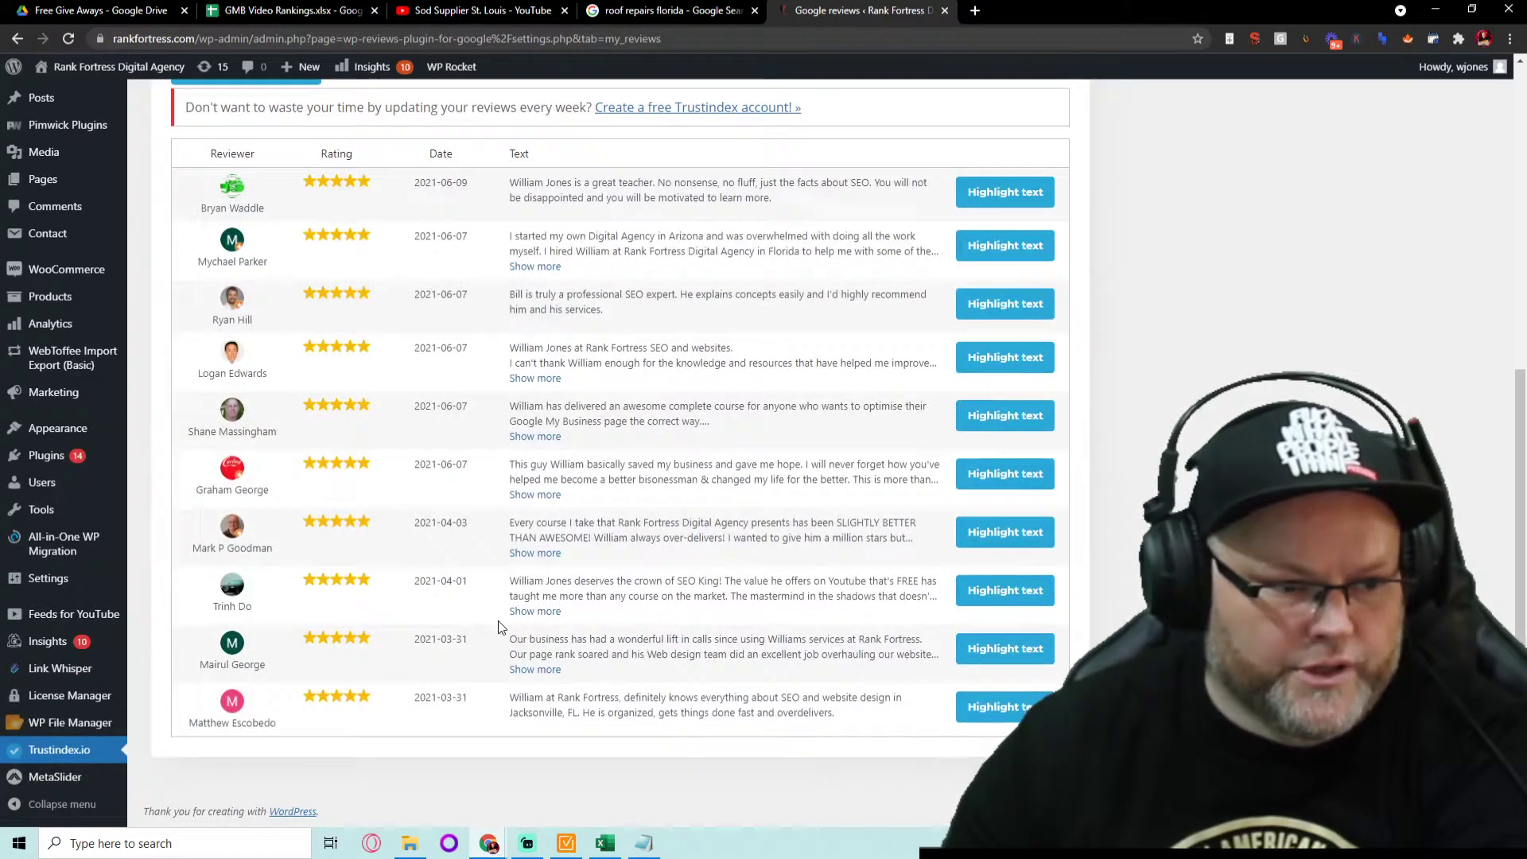
pyautogui.scroll(5, 500, 628)
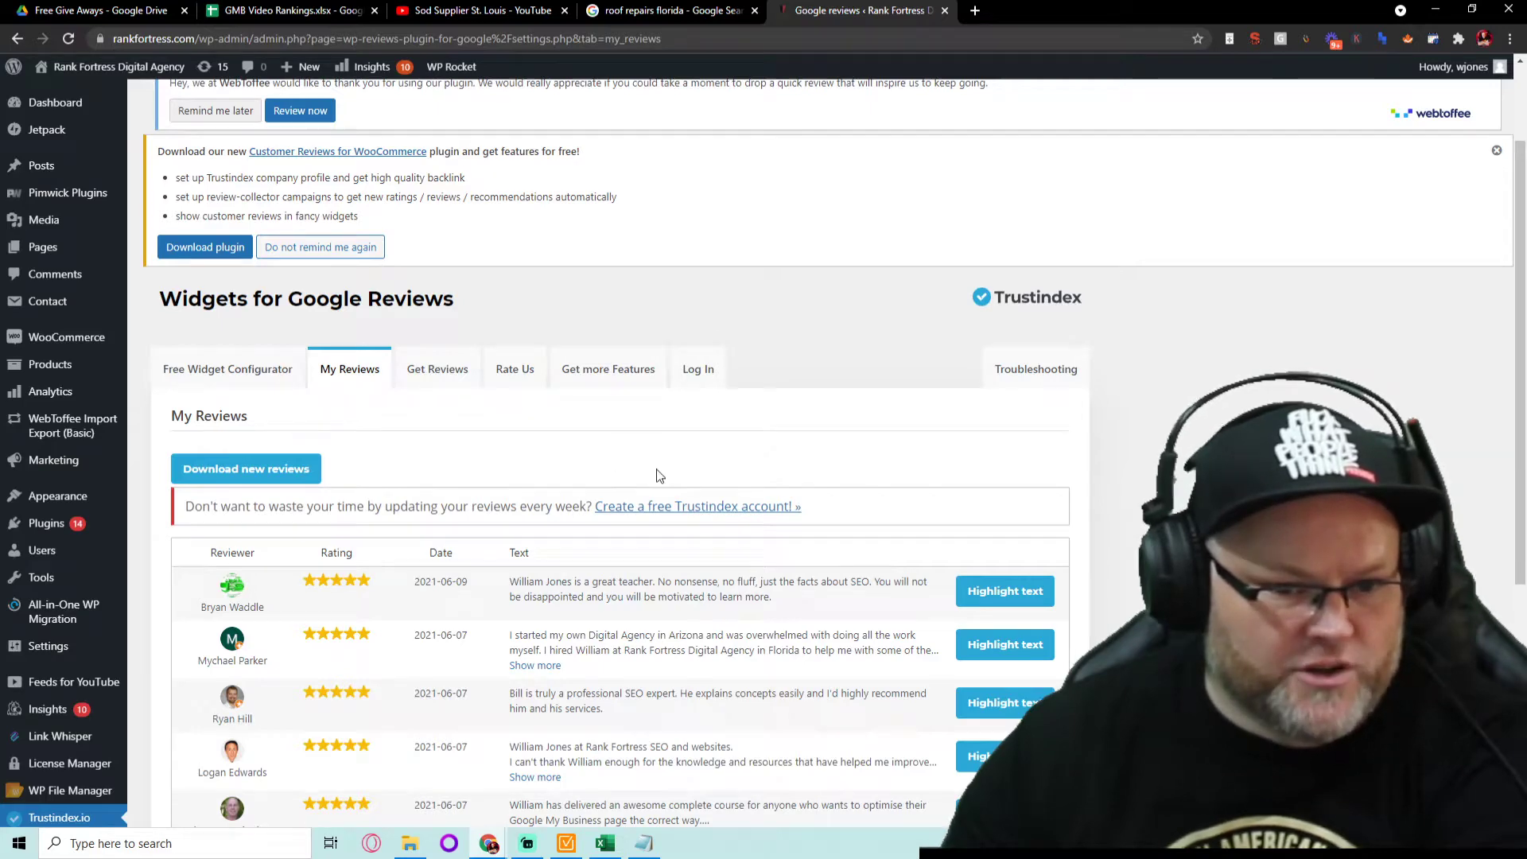
pyautogui.scroll(-5, 648, 473)
pyautogui.scroll(7, 616, 469)
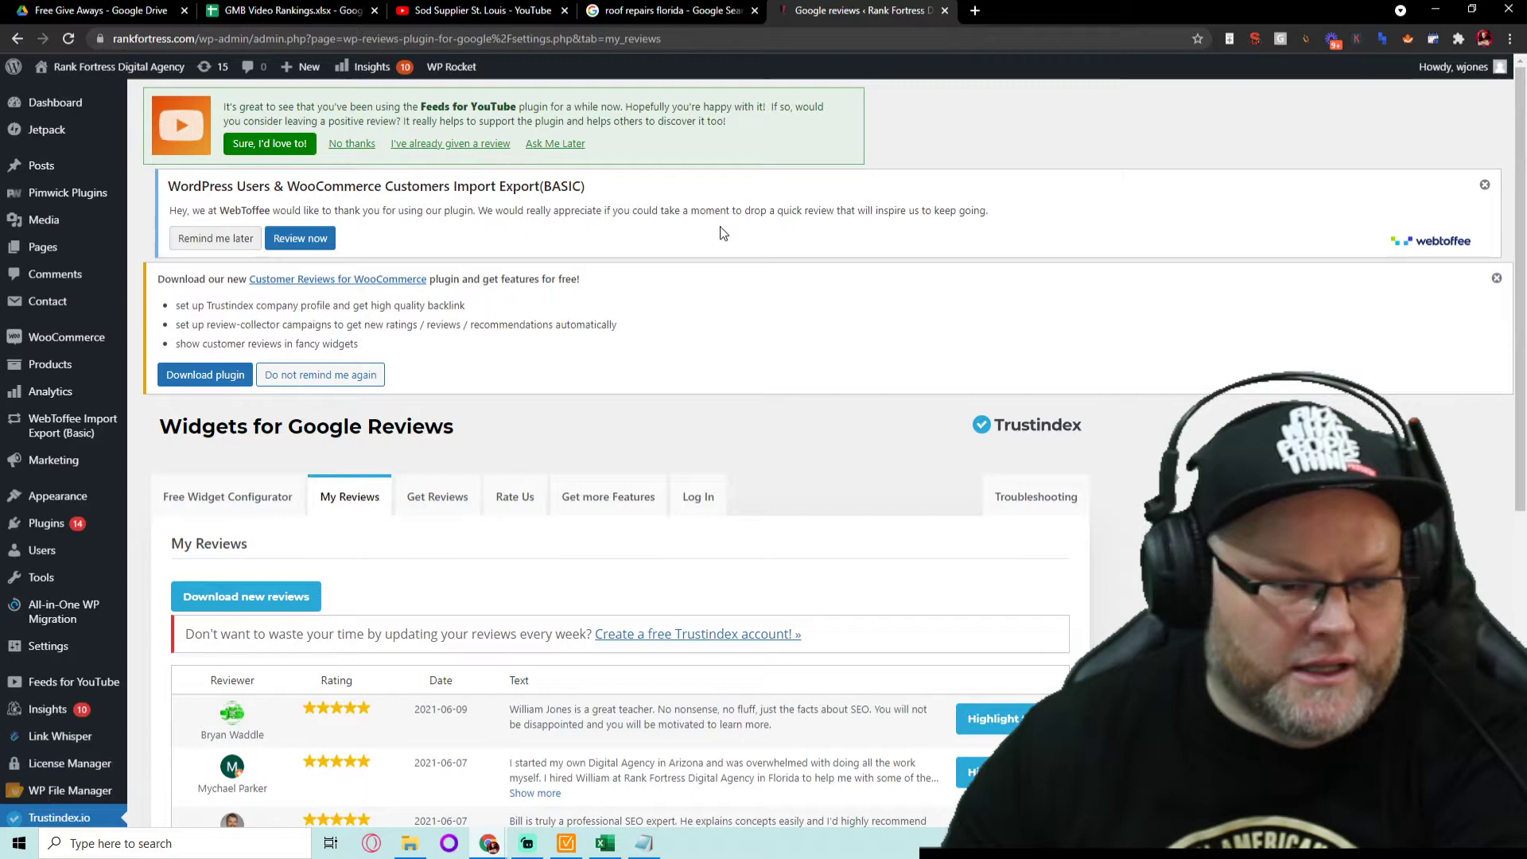
# - Go to the Get Reviews tab and open 'Download Our Free Guide' in a new tab
pyautogui.click(432, 498)
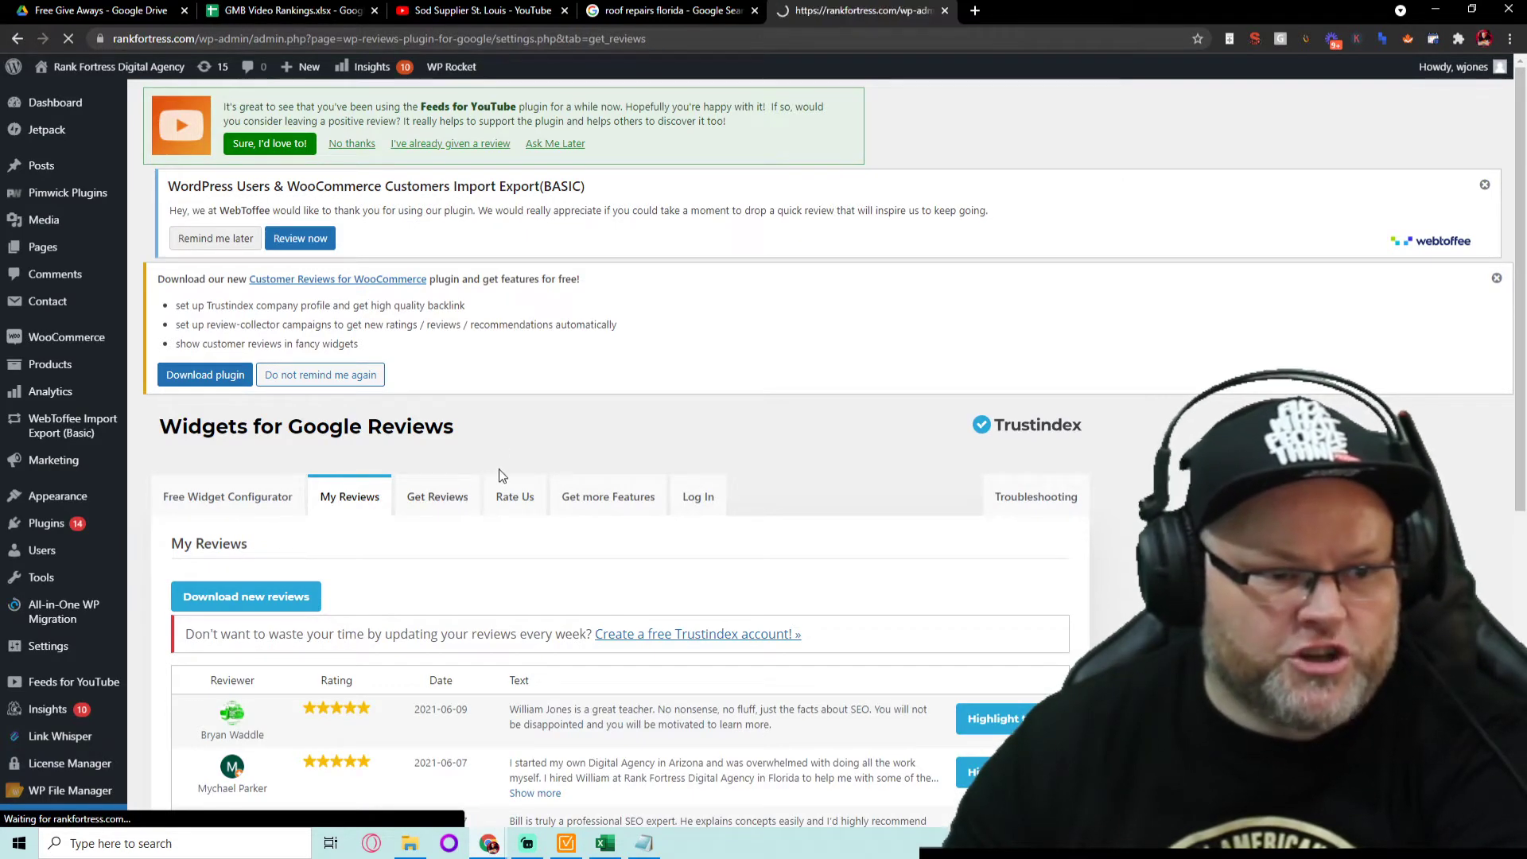
pyautogui.scroll(-2, 502, 476)
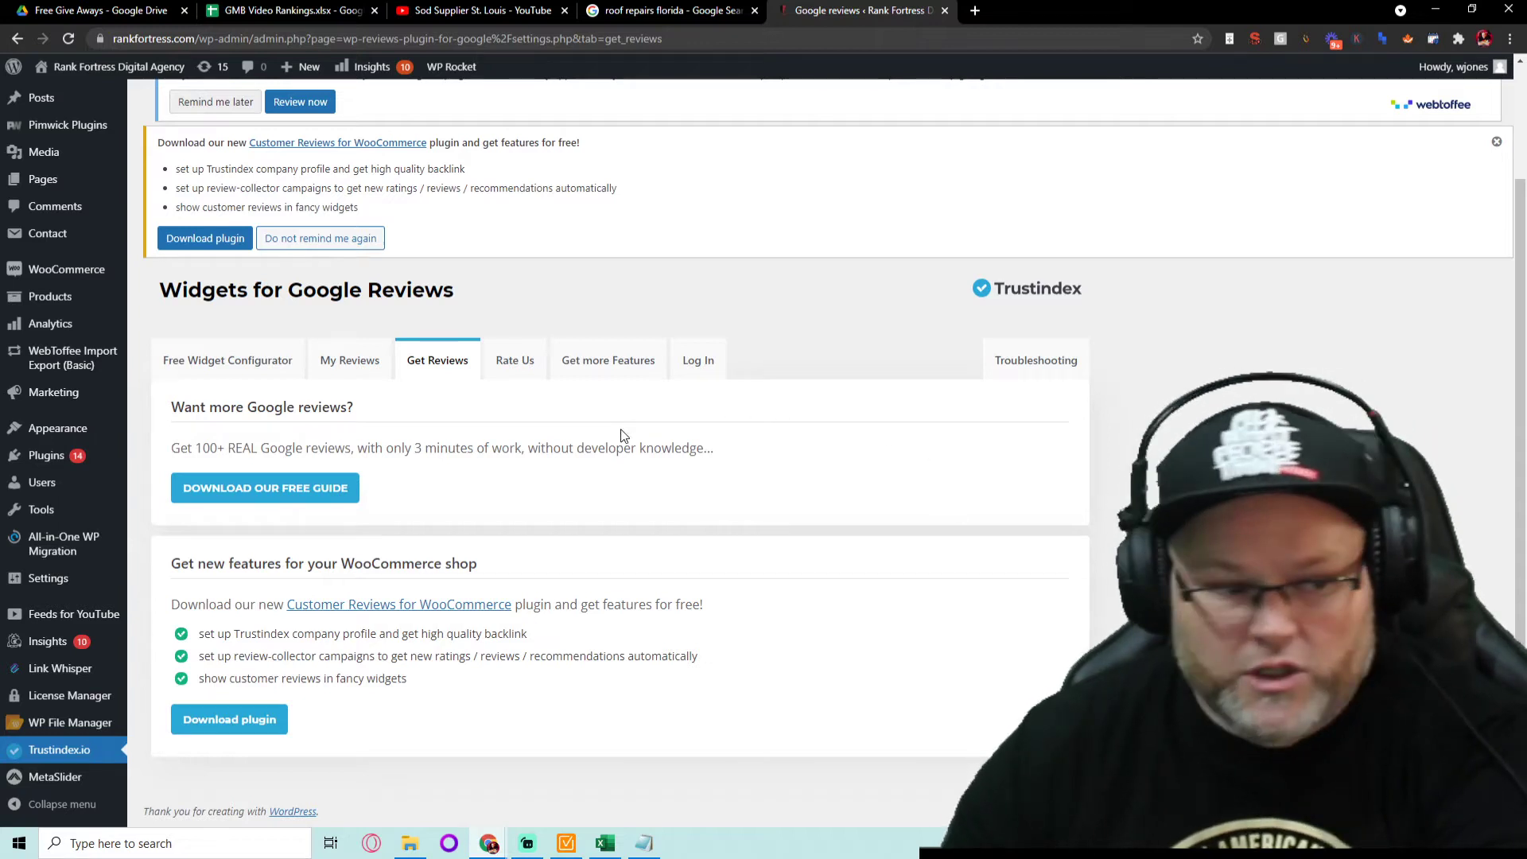
pyautogui.rightClick(261, 497)
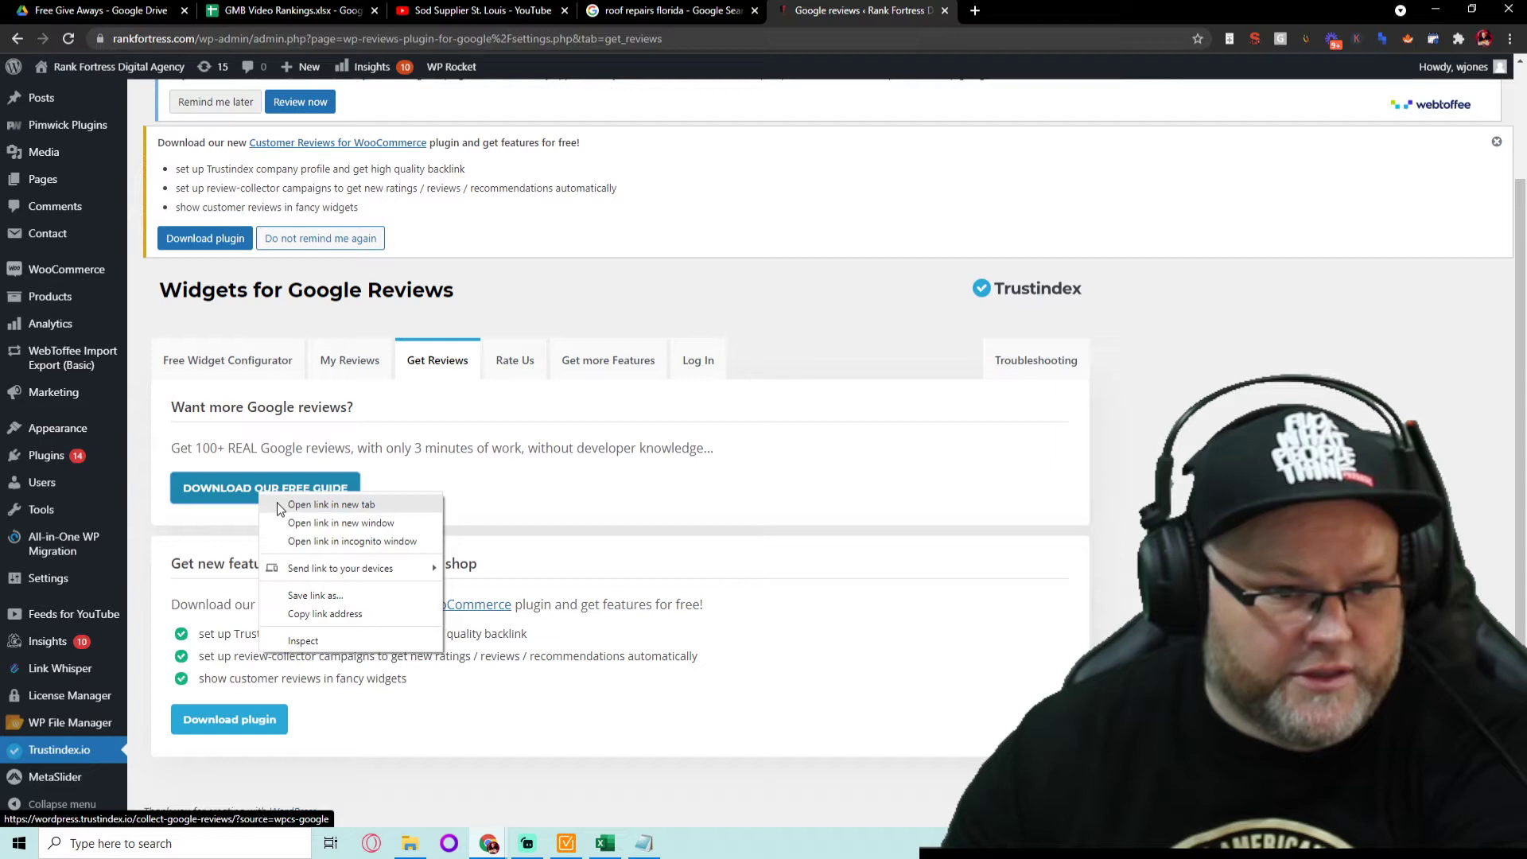
pyautogui.click(318, 504)
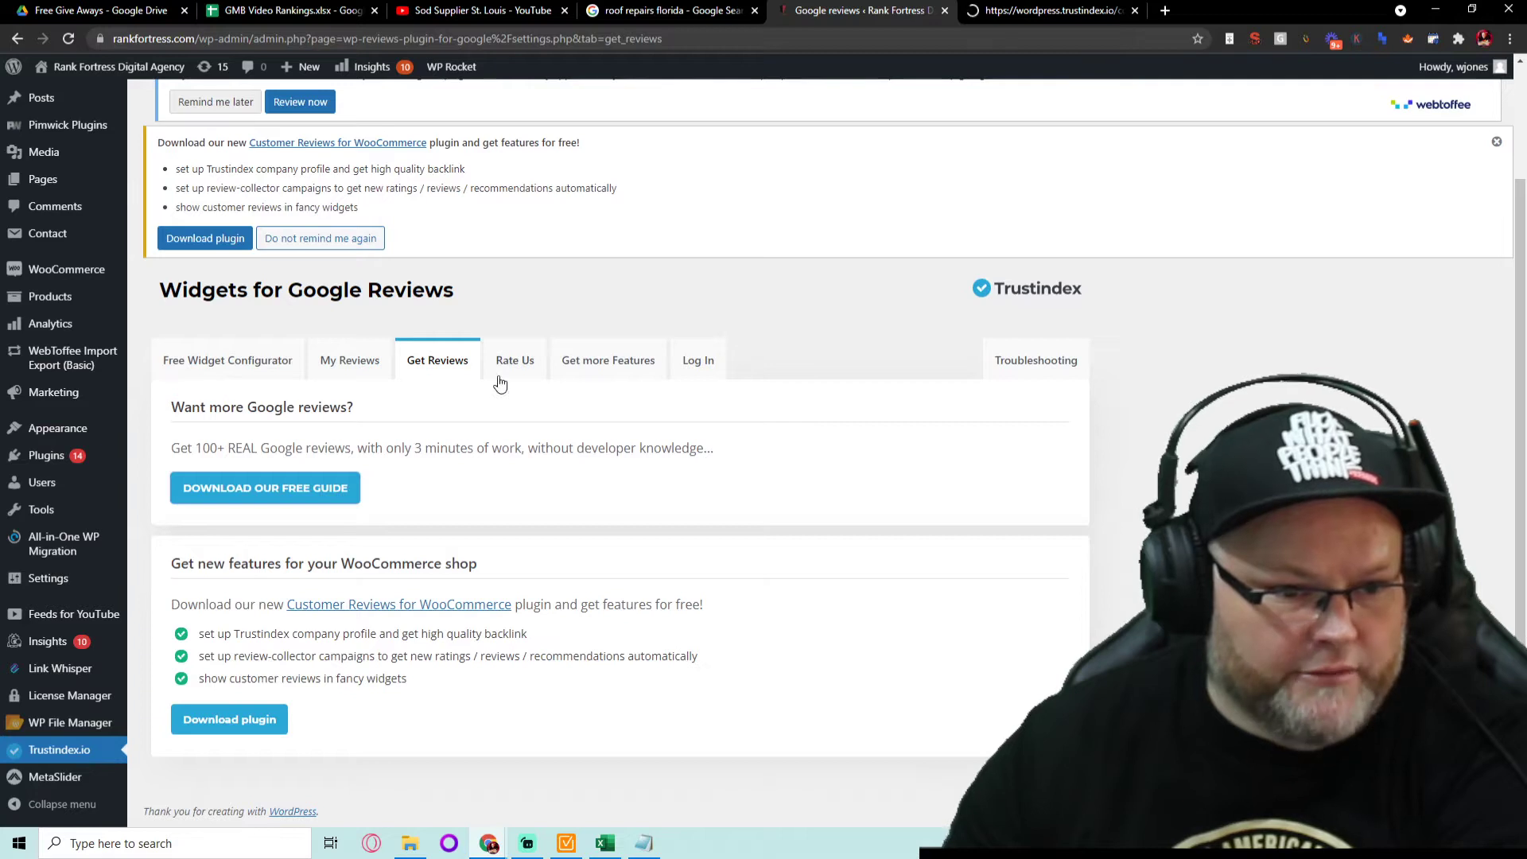
# - Step back to Set up widget and review the Slider III with badge preview in Drop shadow style
pyautogui.click(242, 366)
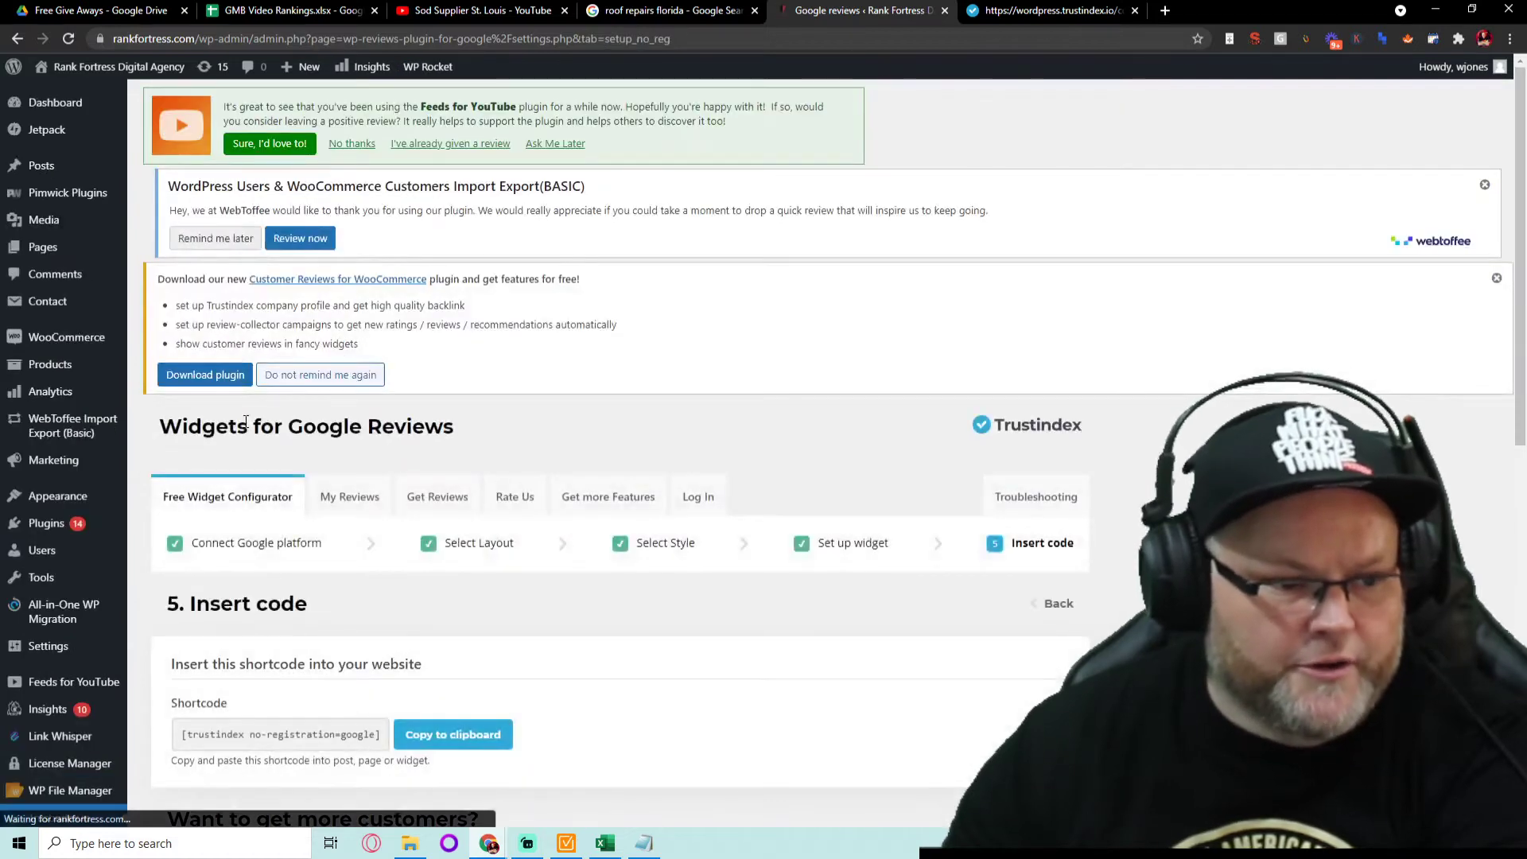
pyautogui.scroll(-2, 245, 426)
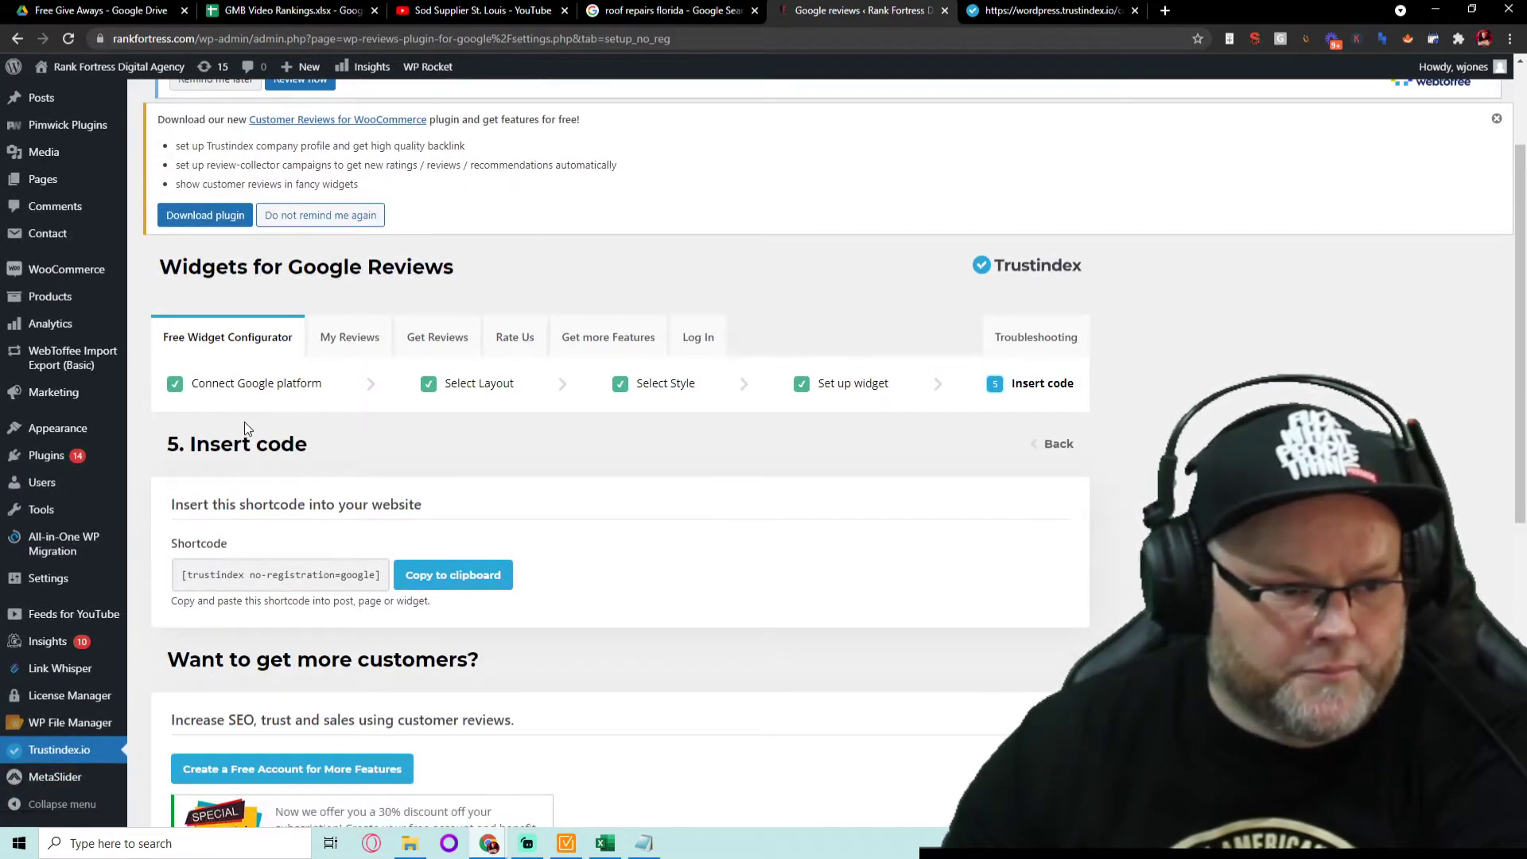
pyautogui.scroll(-7, 243, 426)
pyautogui.scroll(7, 239, 427)
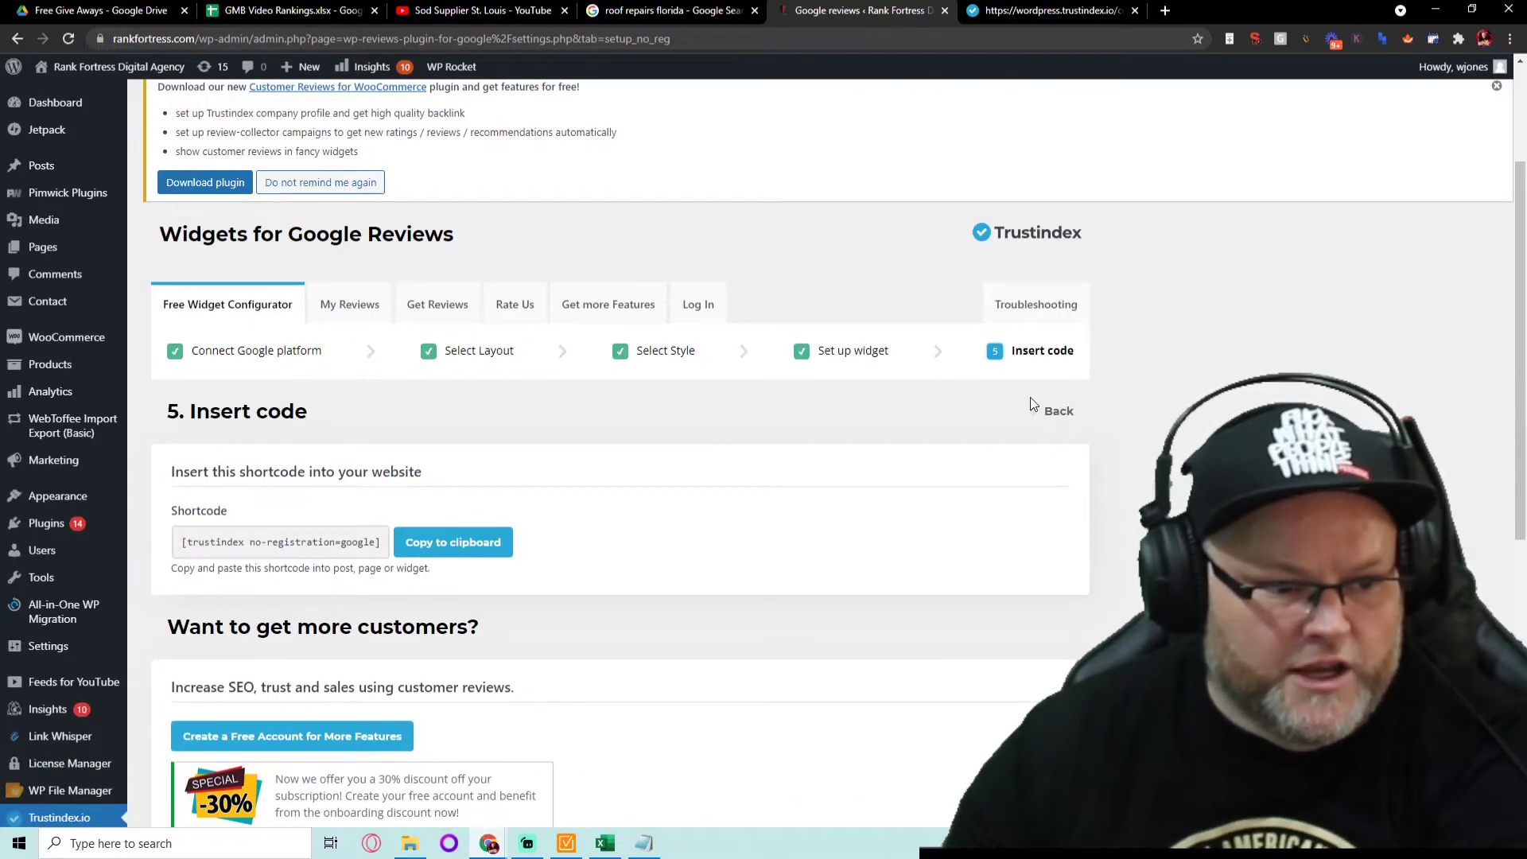
pyautogui.click(1050, 413)
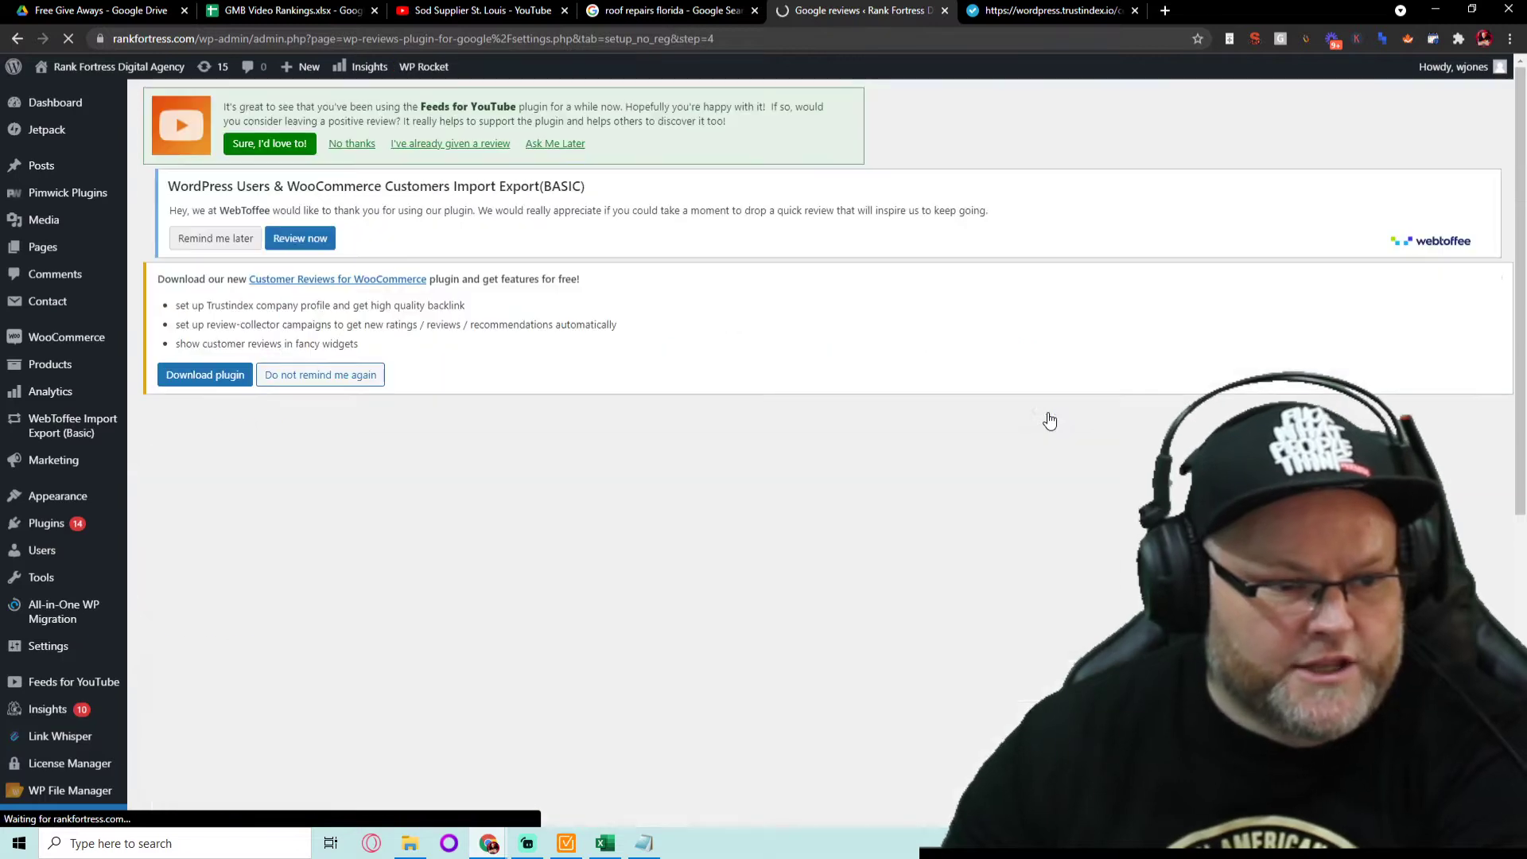
pyautogui.scroll(-4, 1038, 418)
pyautogui.scroll(-2, 1030, 416)
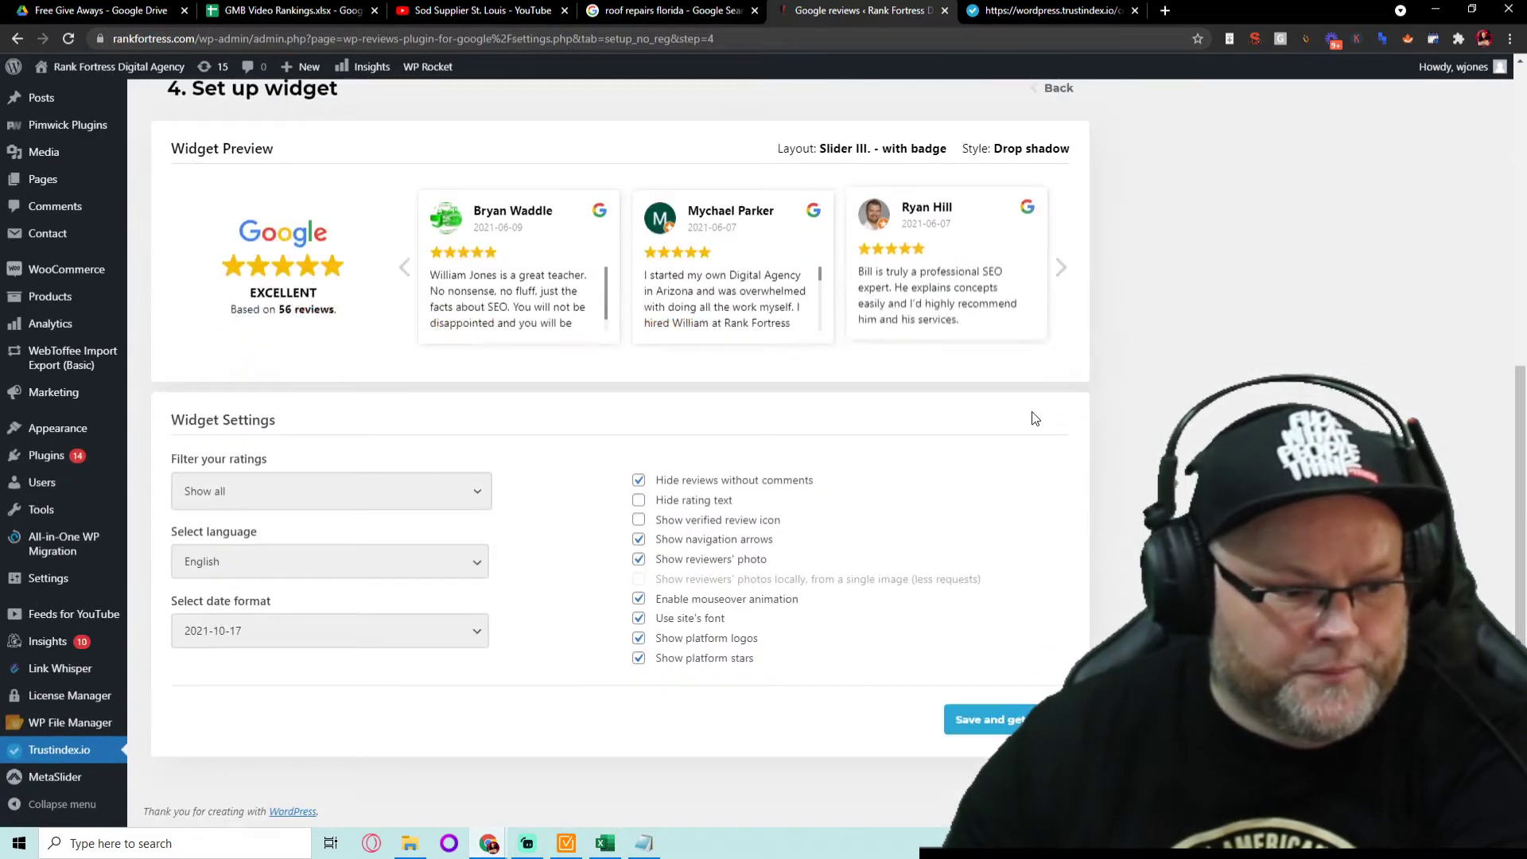
pyautogui.scroll(2, 1027, 418)
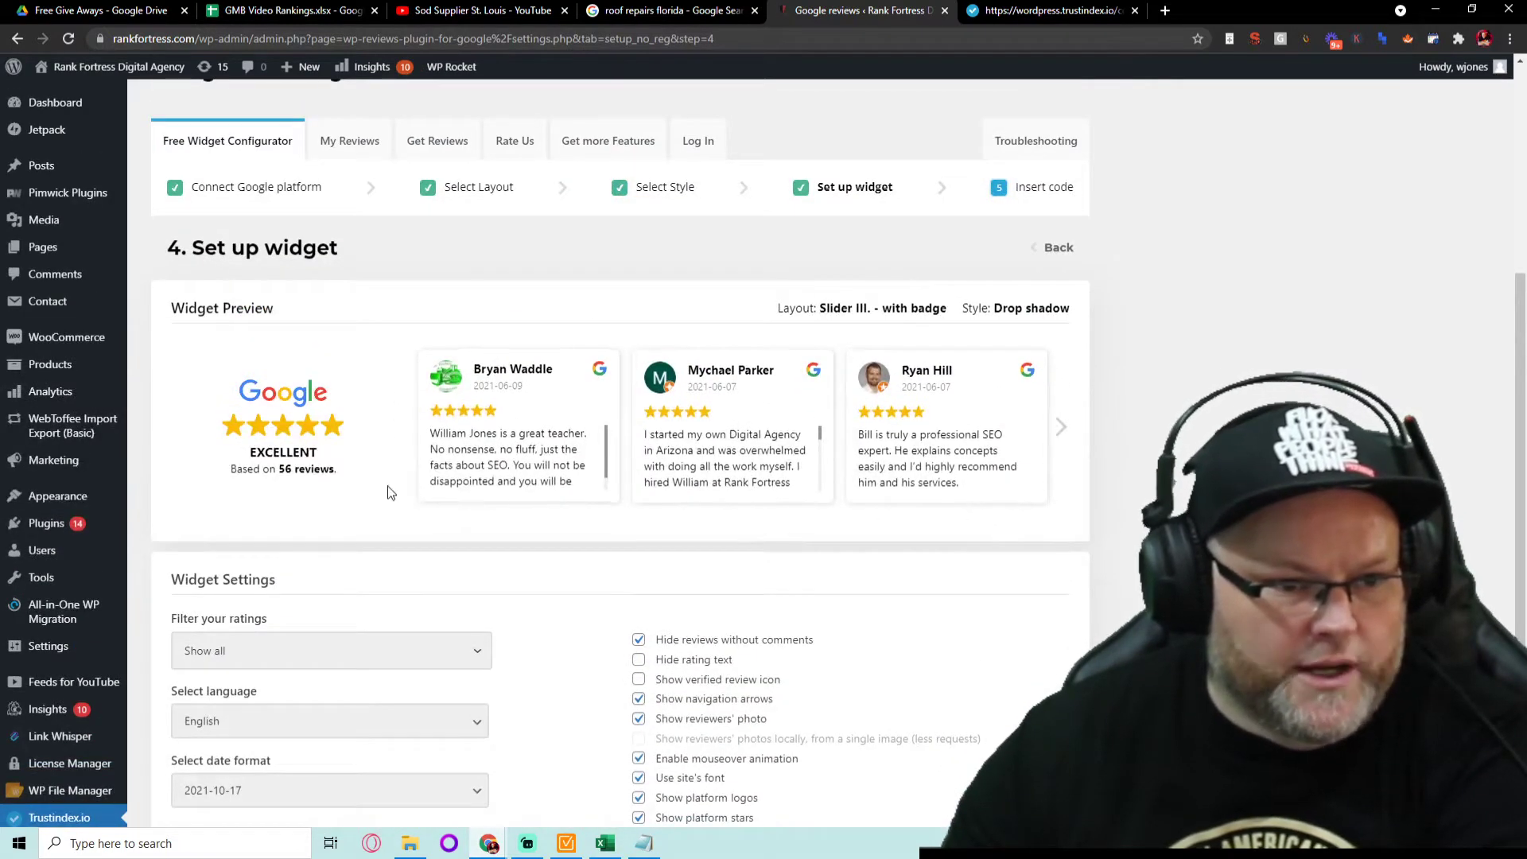
pyautogui.scroll(-2, 294, 489)
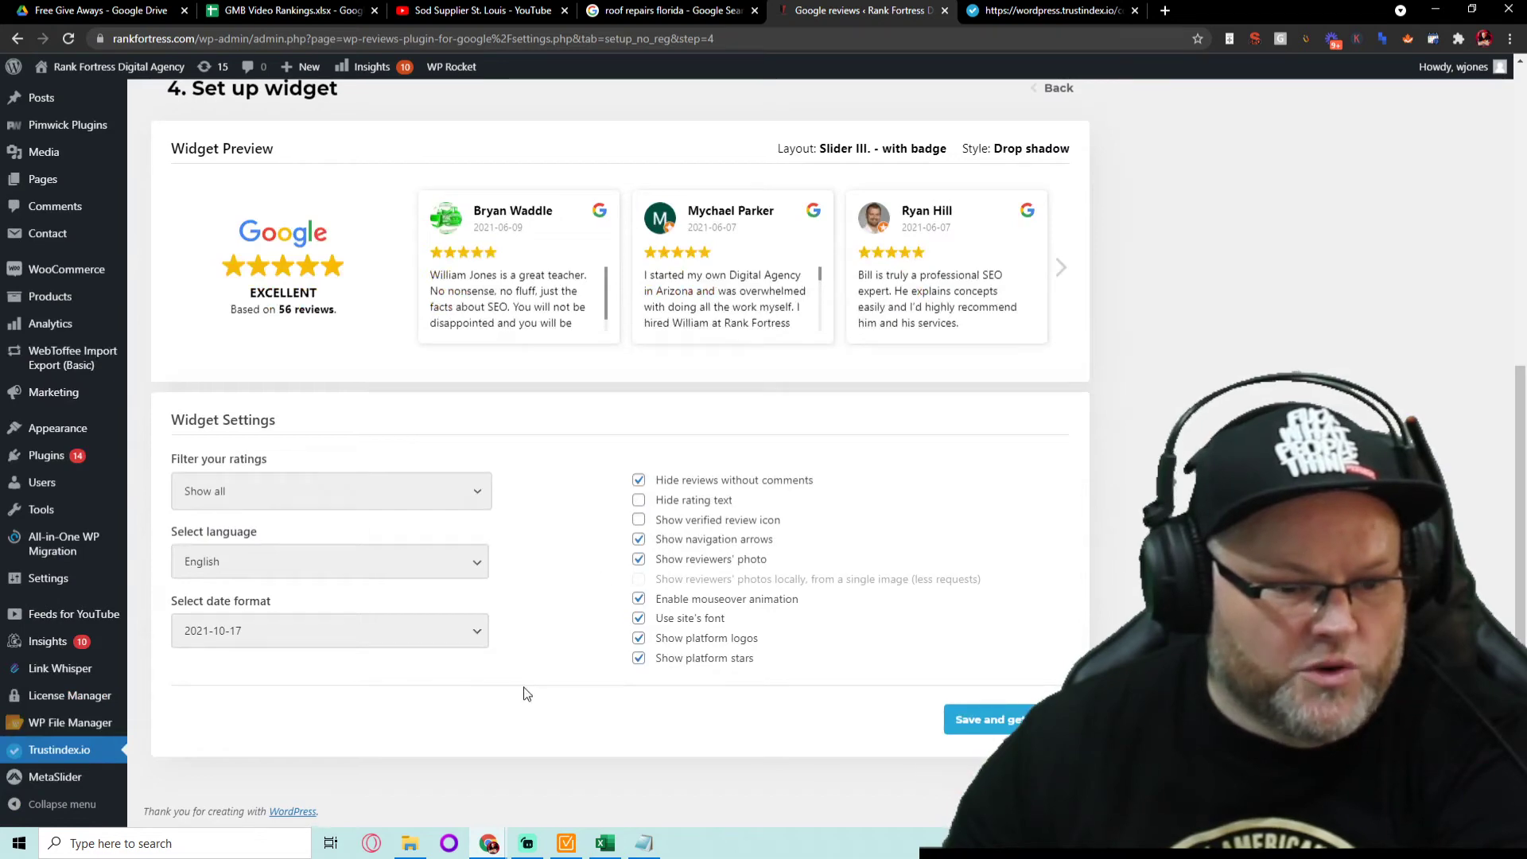
pyautogui.scroll(4, 535, 653)
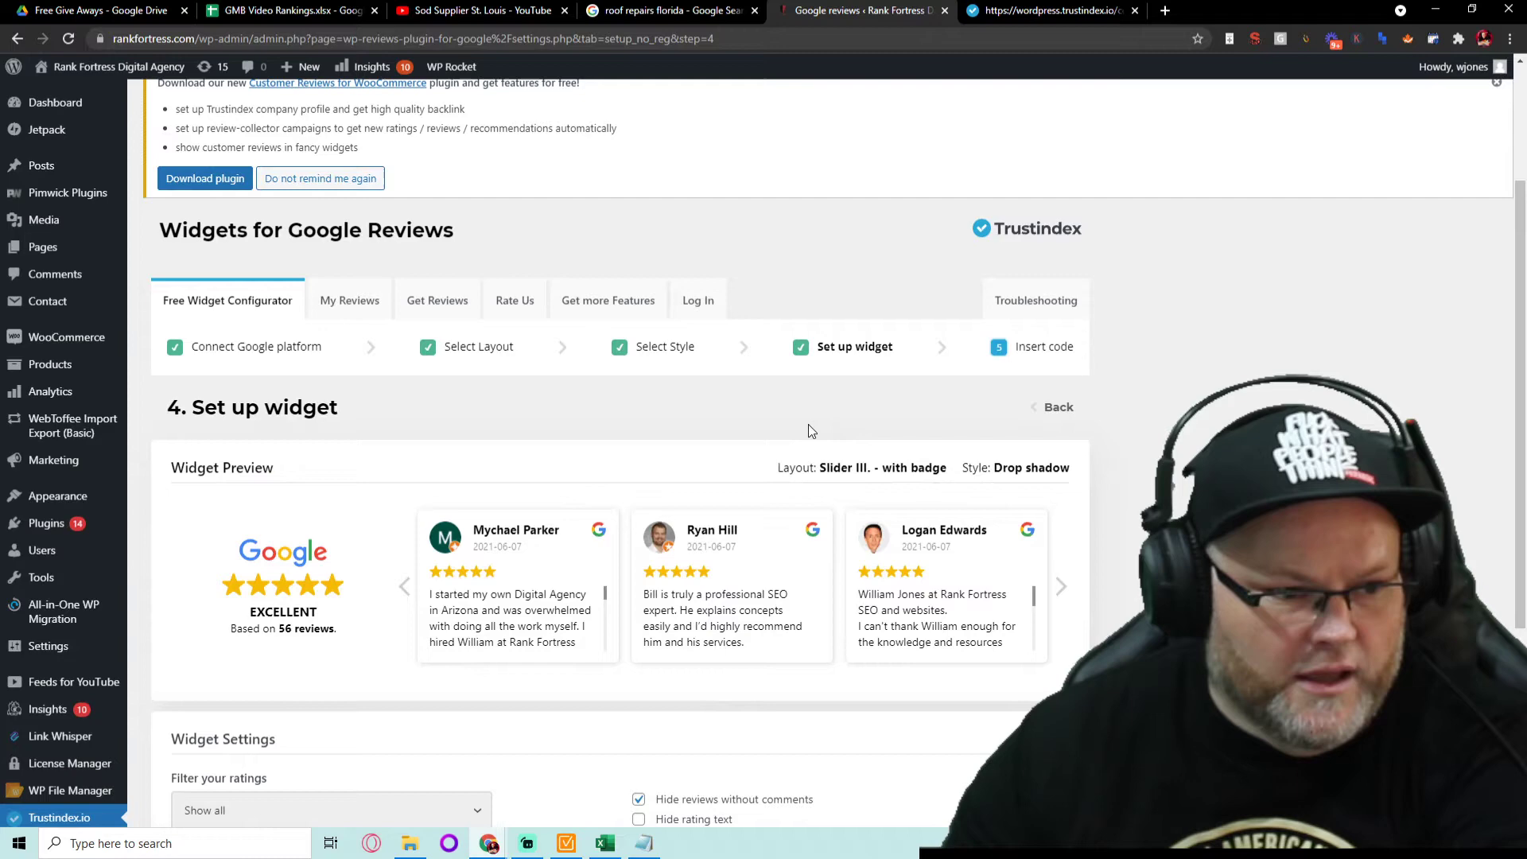
# - Compare the Light background, Drop shadow and Minimal style previews, then return to the shortcode page
pyautogui.click(1035, 409)
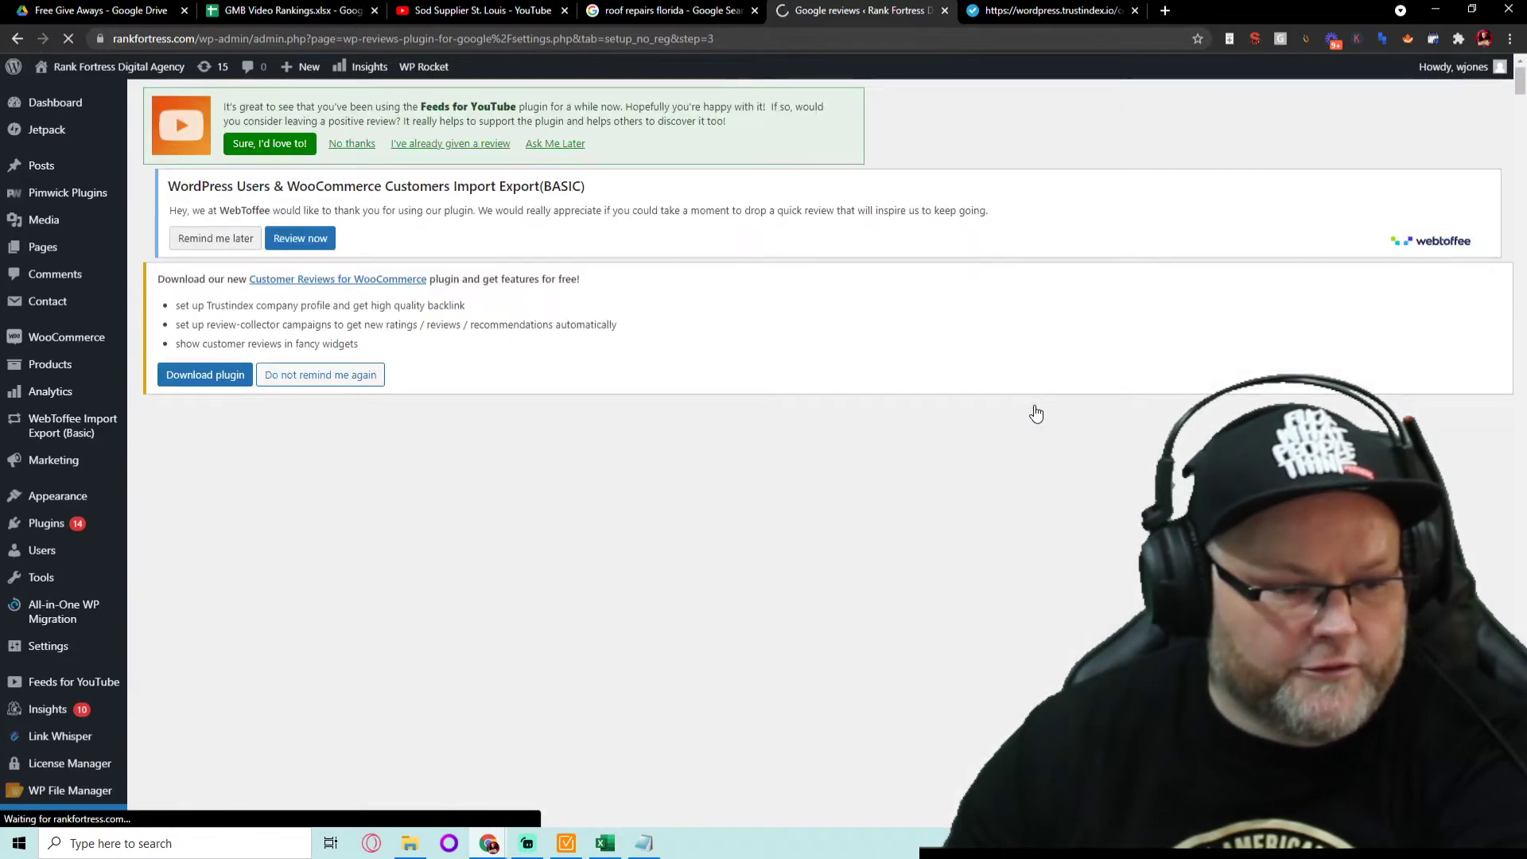
pyautogui.scroll(-1, 1034, 414)
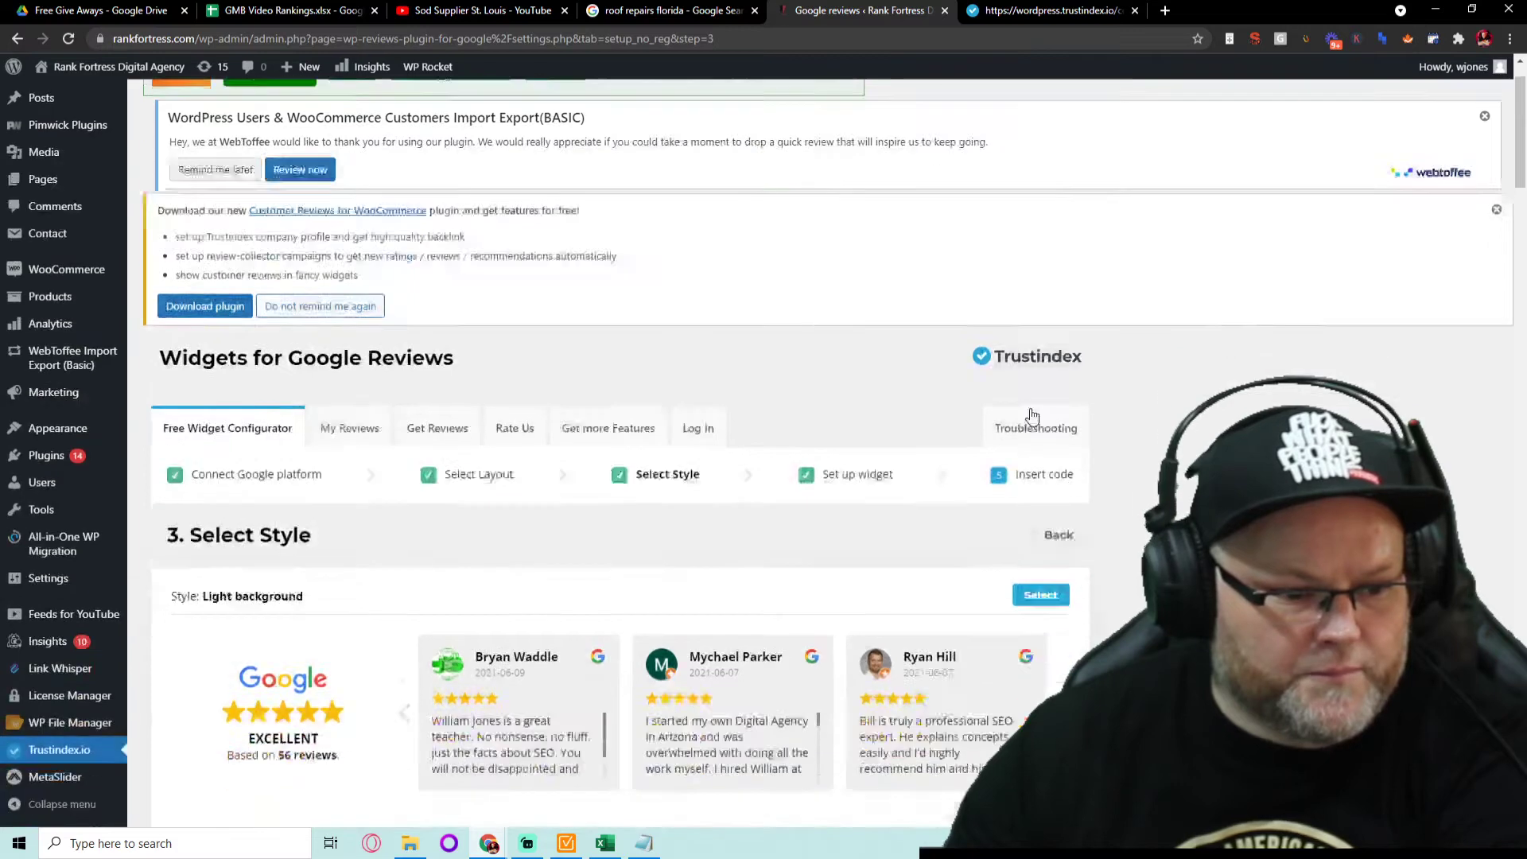
pyautogui.scroll(-5, 1033, 416)
pyautogui.scroll(6, 1032, 416)
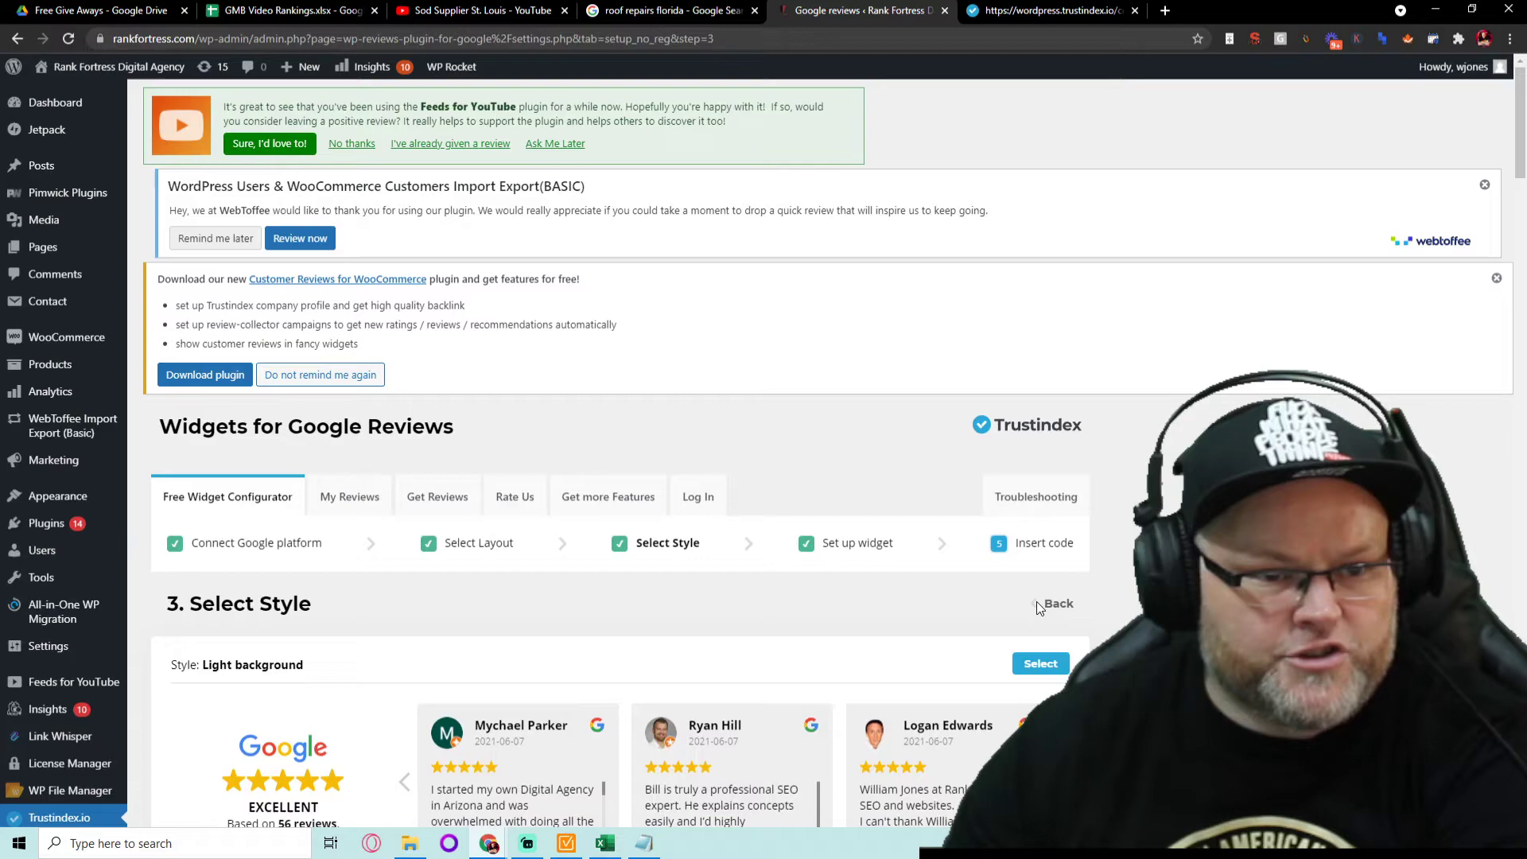
pyautogui.scroll(-8, 1037, 601)
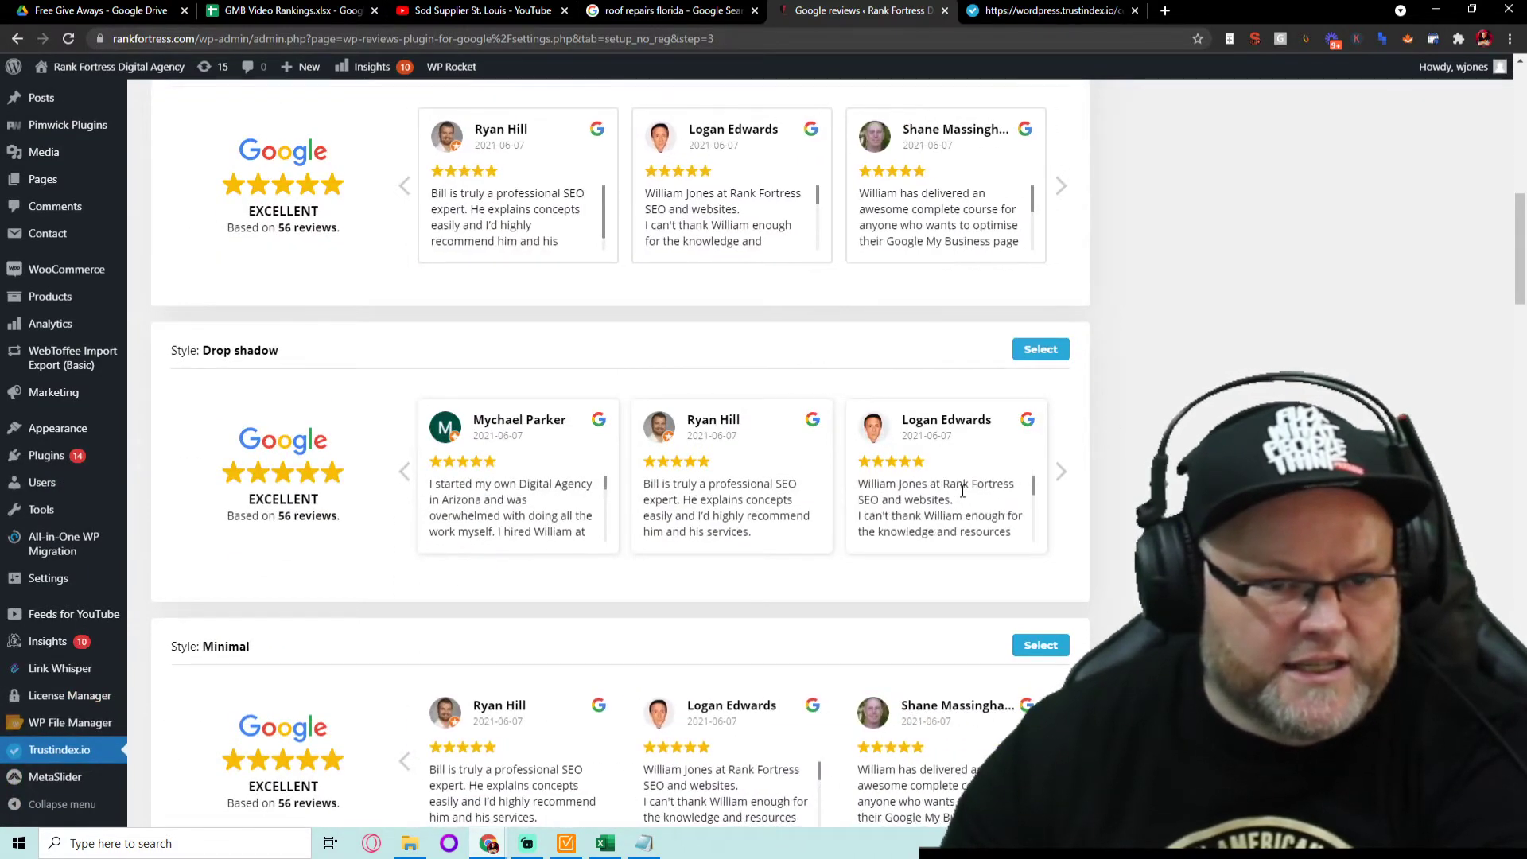
pyautogui.scroll(8, 962, 491)
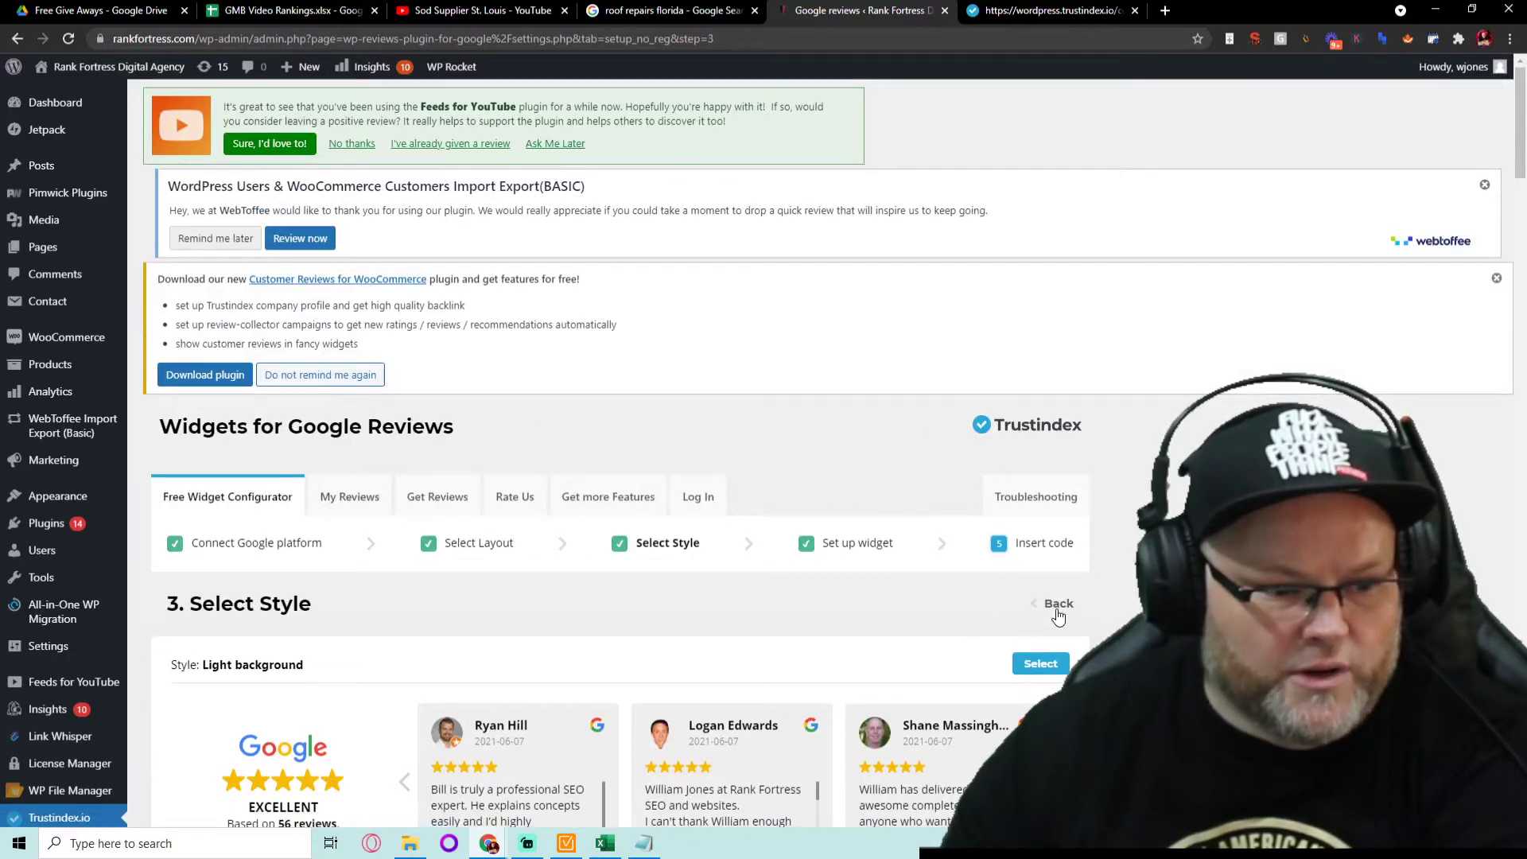
pyautogui.click(19, 39)
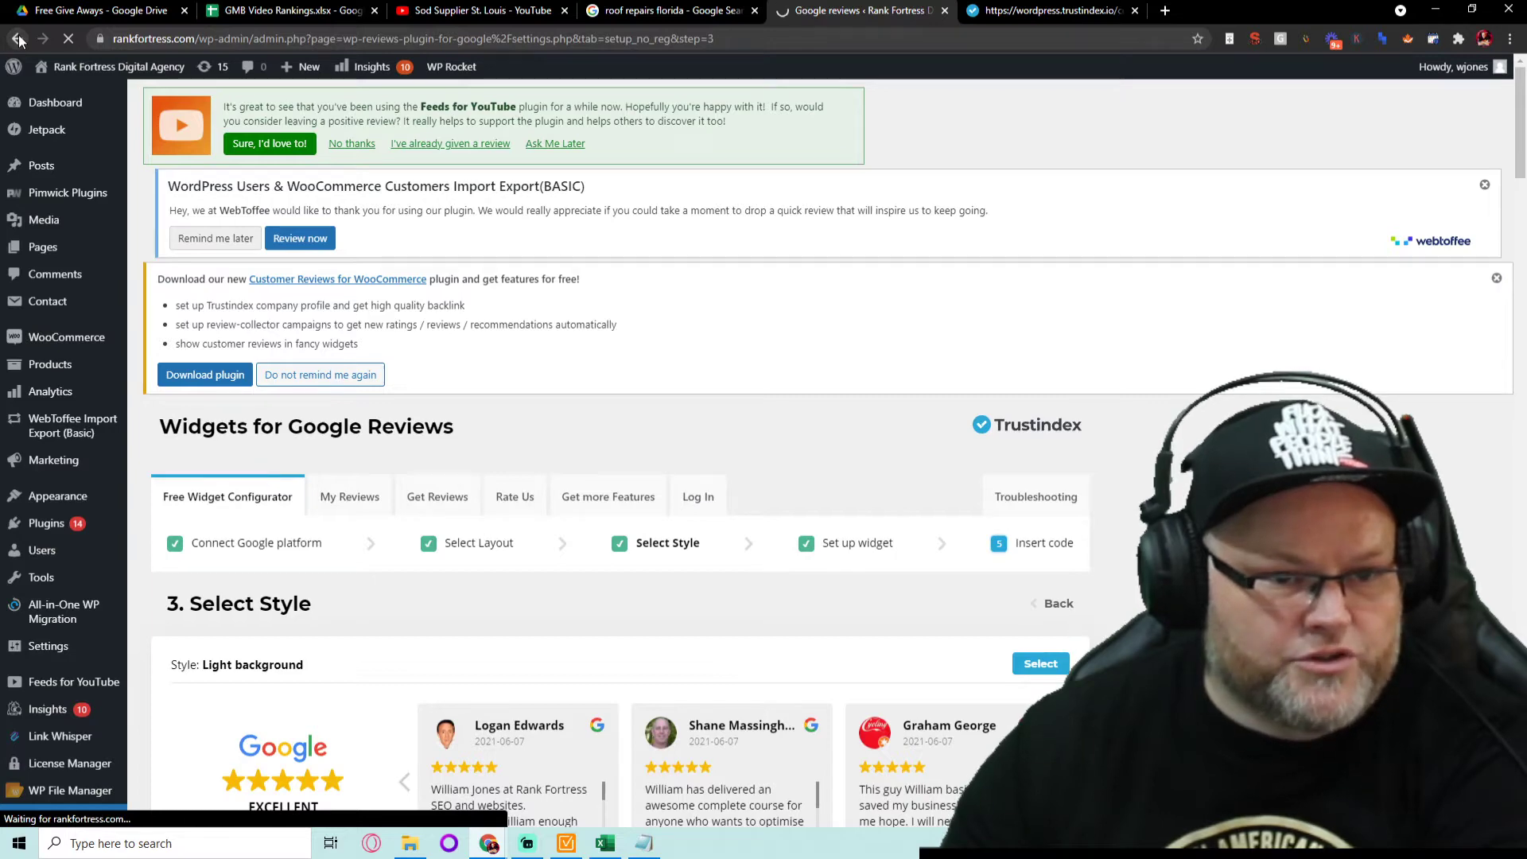
# - Select the Trustindex shortcode and copy it to the clipboard
pyautogui.moveTo(79, 57)
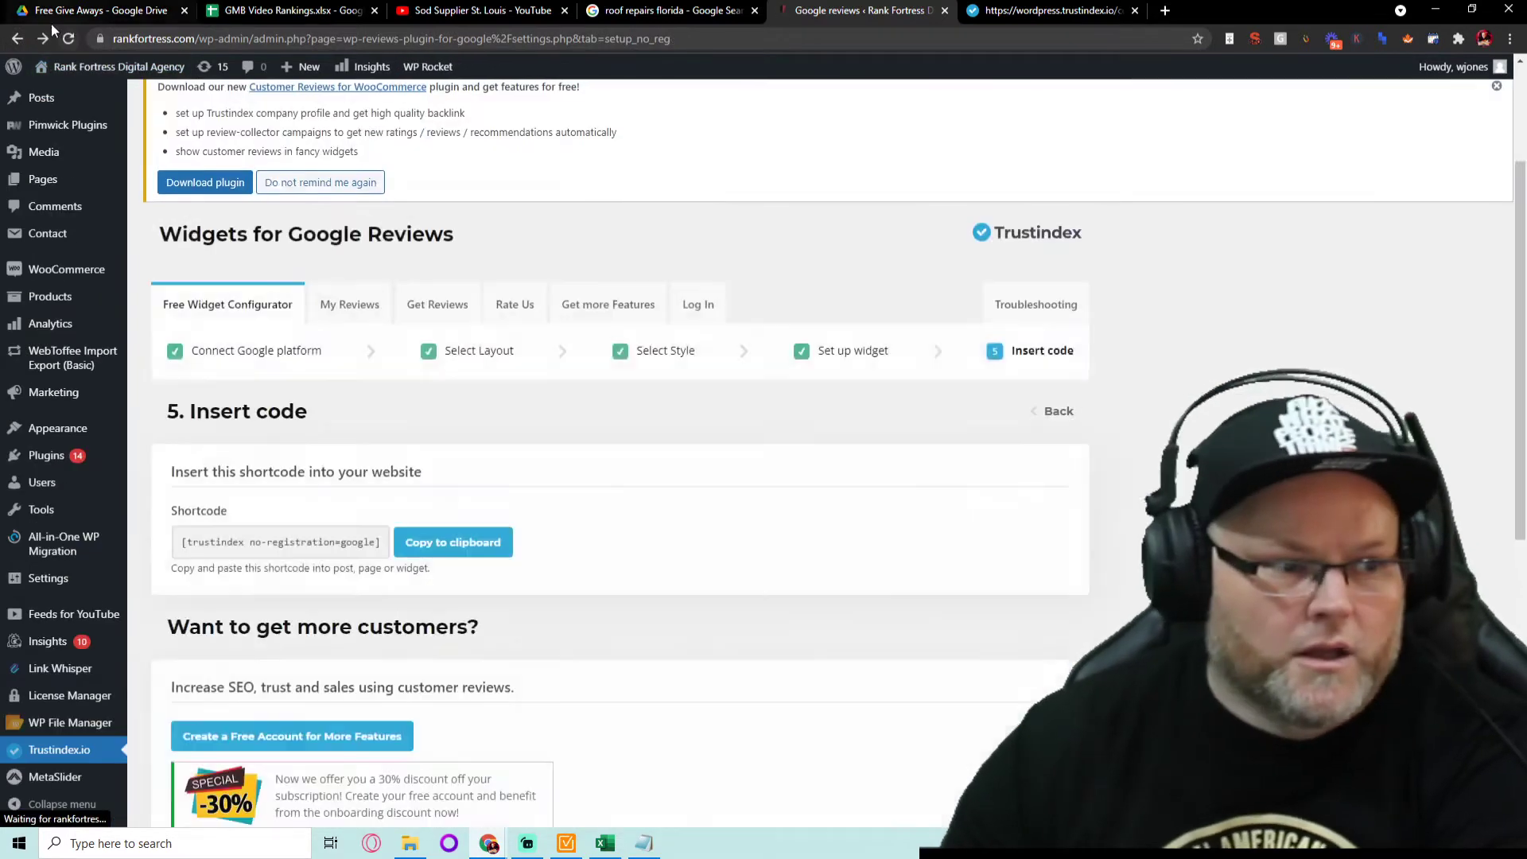
pyautogui.tripleClick(309, 544)
pyautogui.click(442, 541)
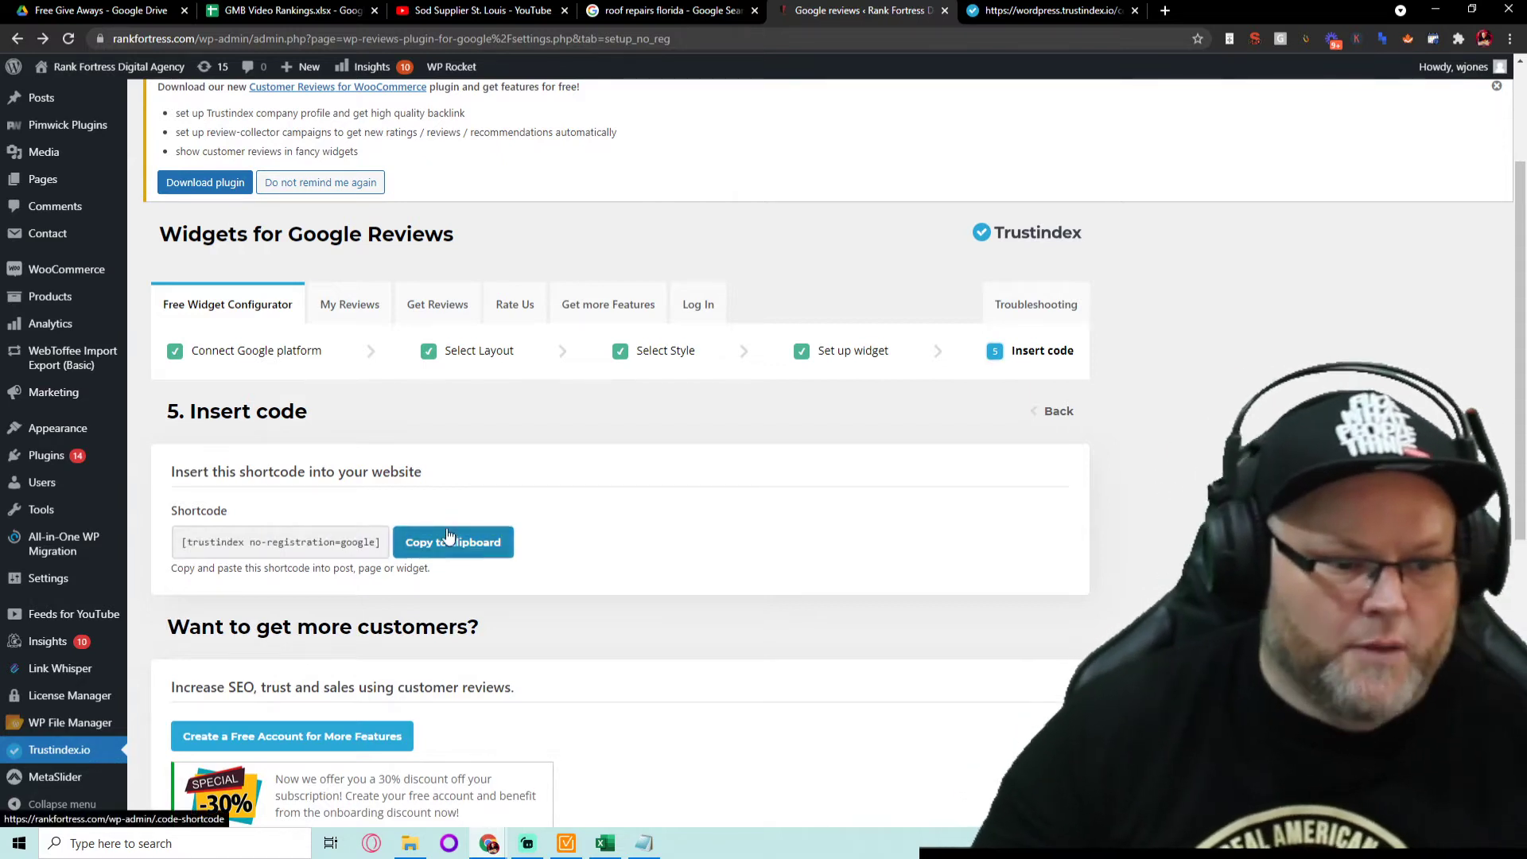
# - Visit the live home page, then start a new post from the admin bar
pyautogui.click(106, 66)
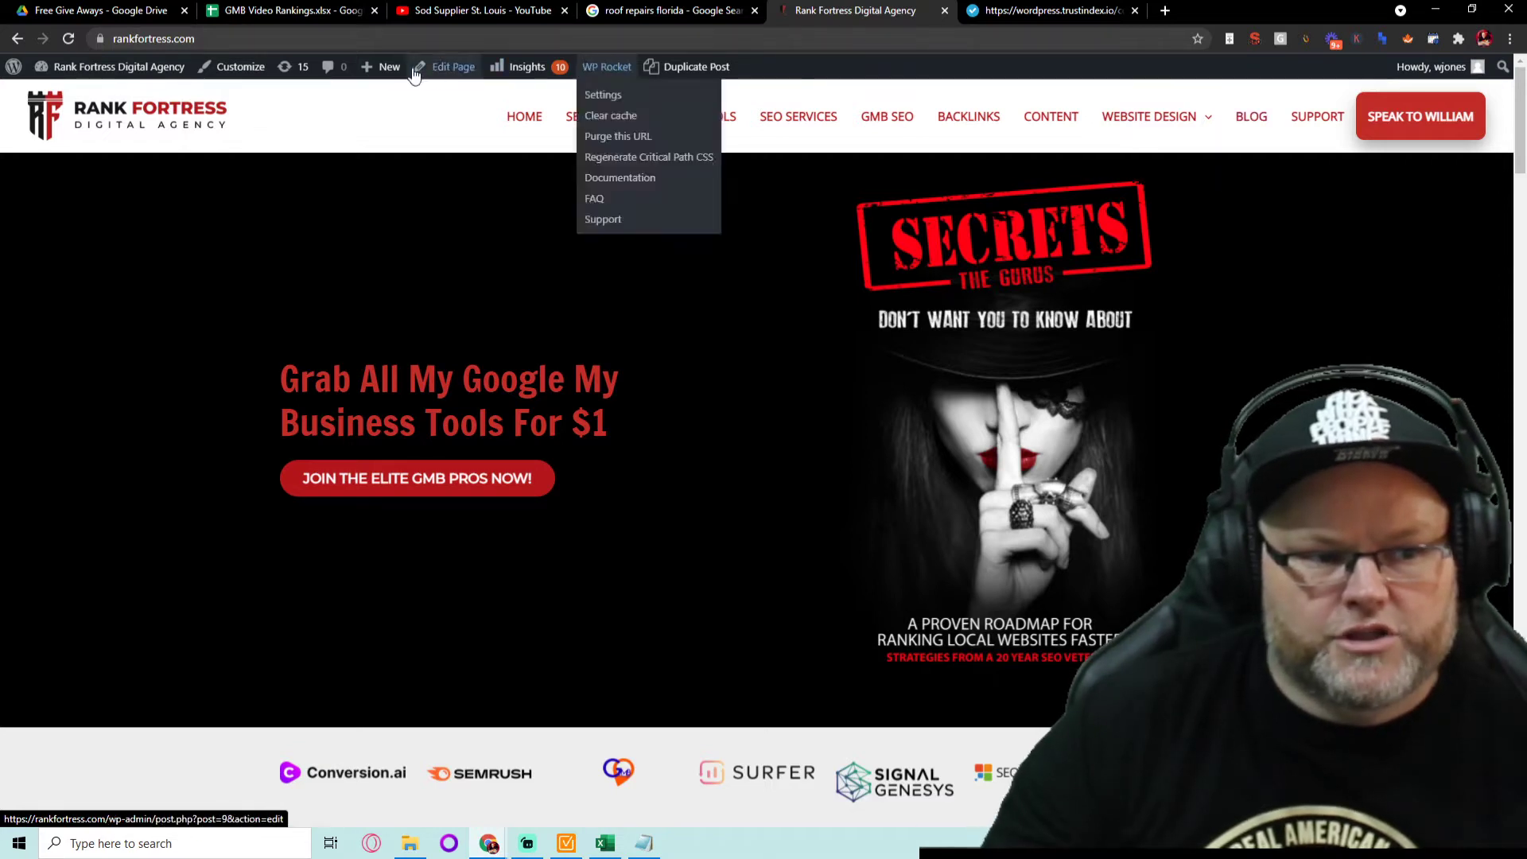
pyautogui.moveTo(385, 69)
pyautogui.click(369, 97)
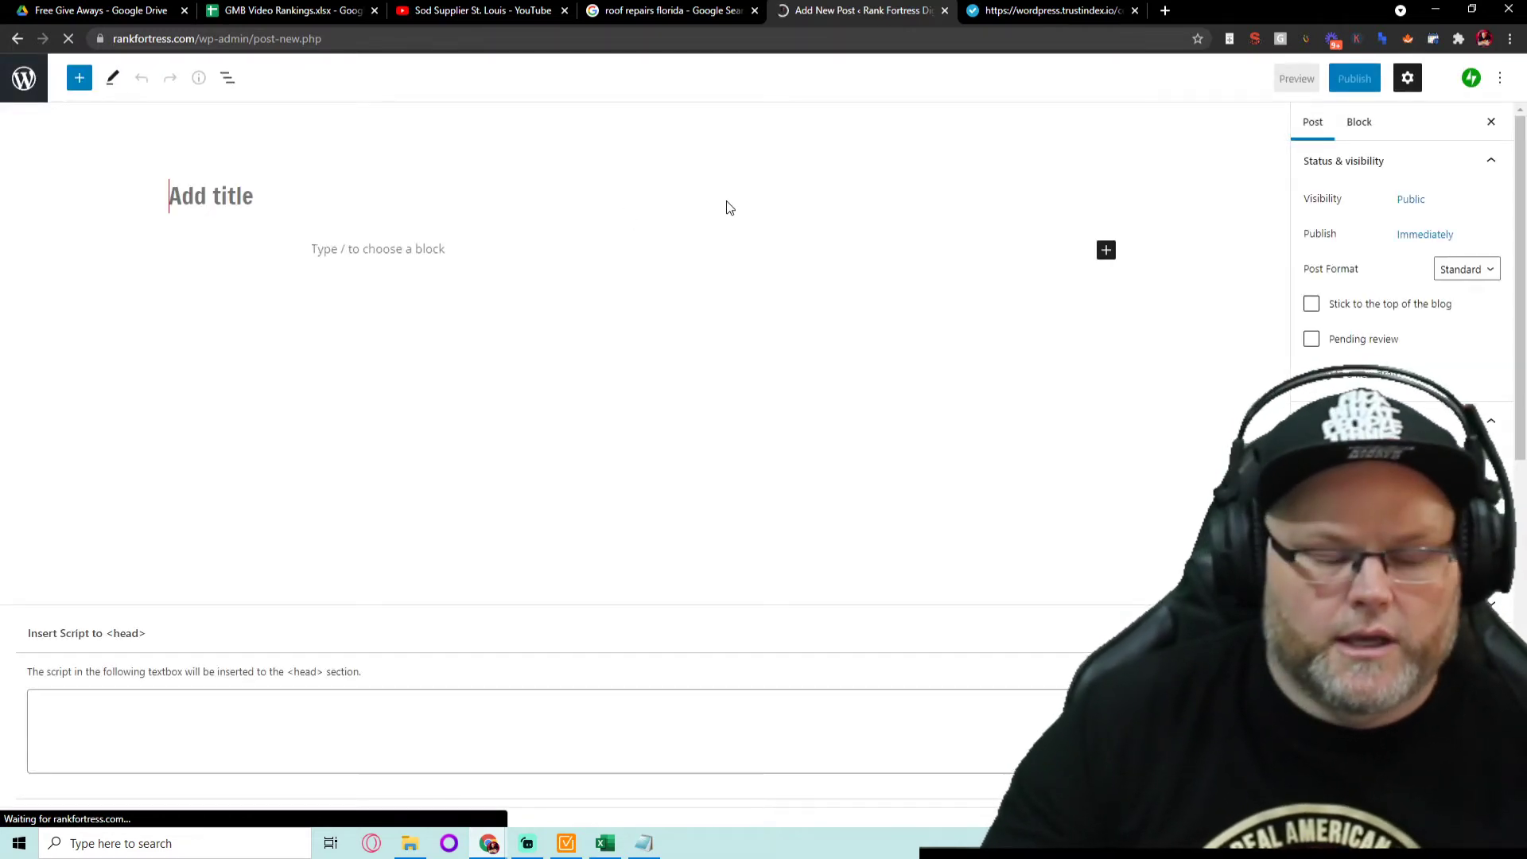
# - Title the post 'Test', add a Shortcode block with [trustindex no-registration=google], and publish
pyautogui.write('Test')
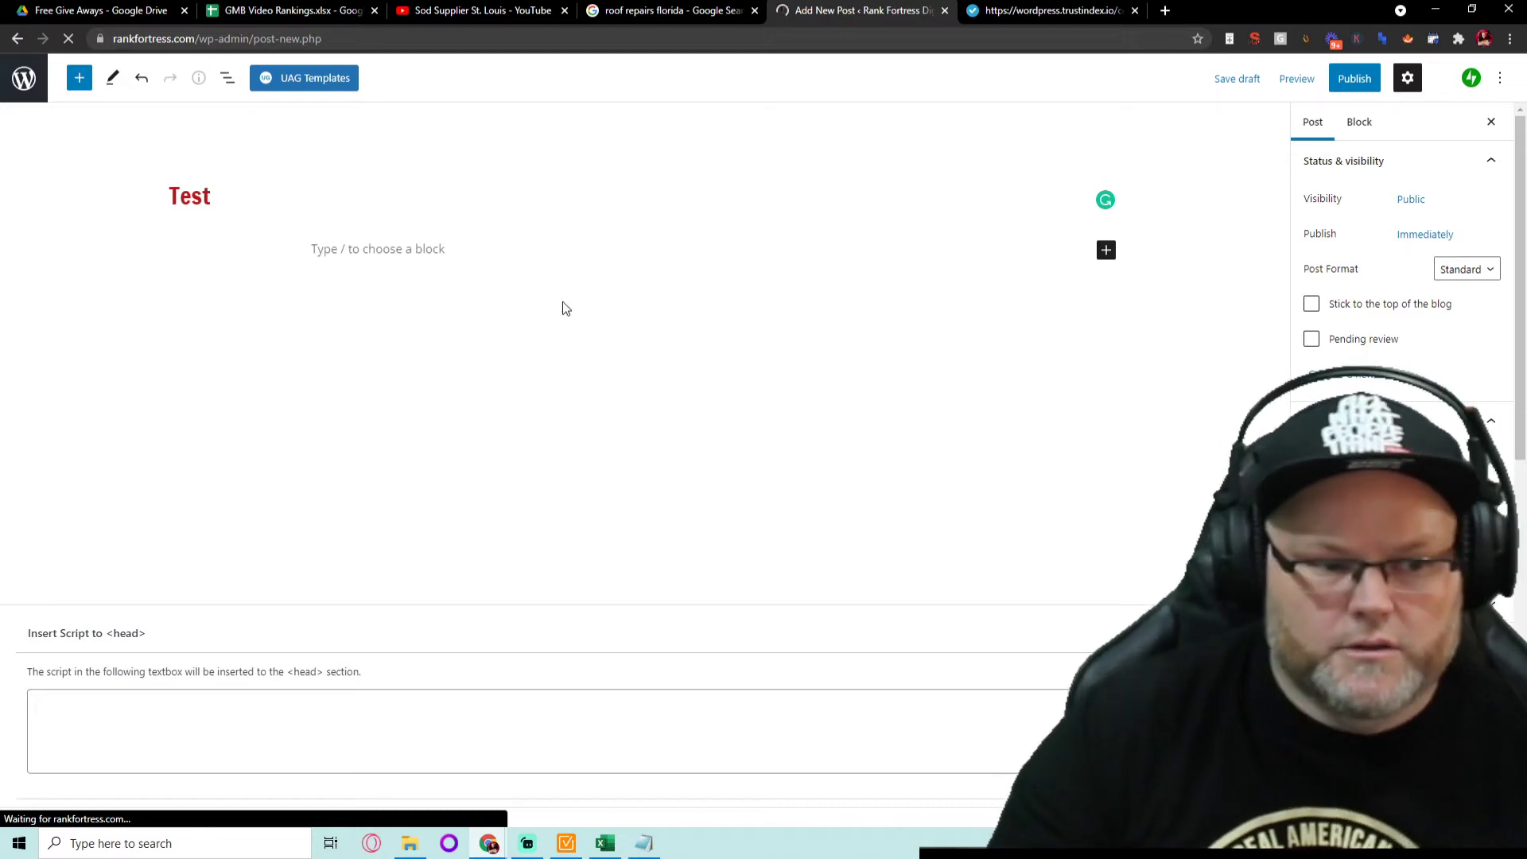
pyautogui.click(419, 249)
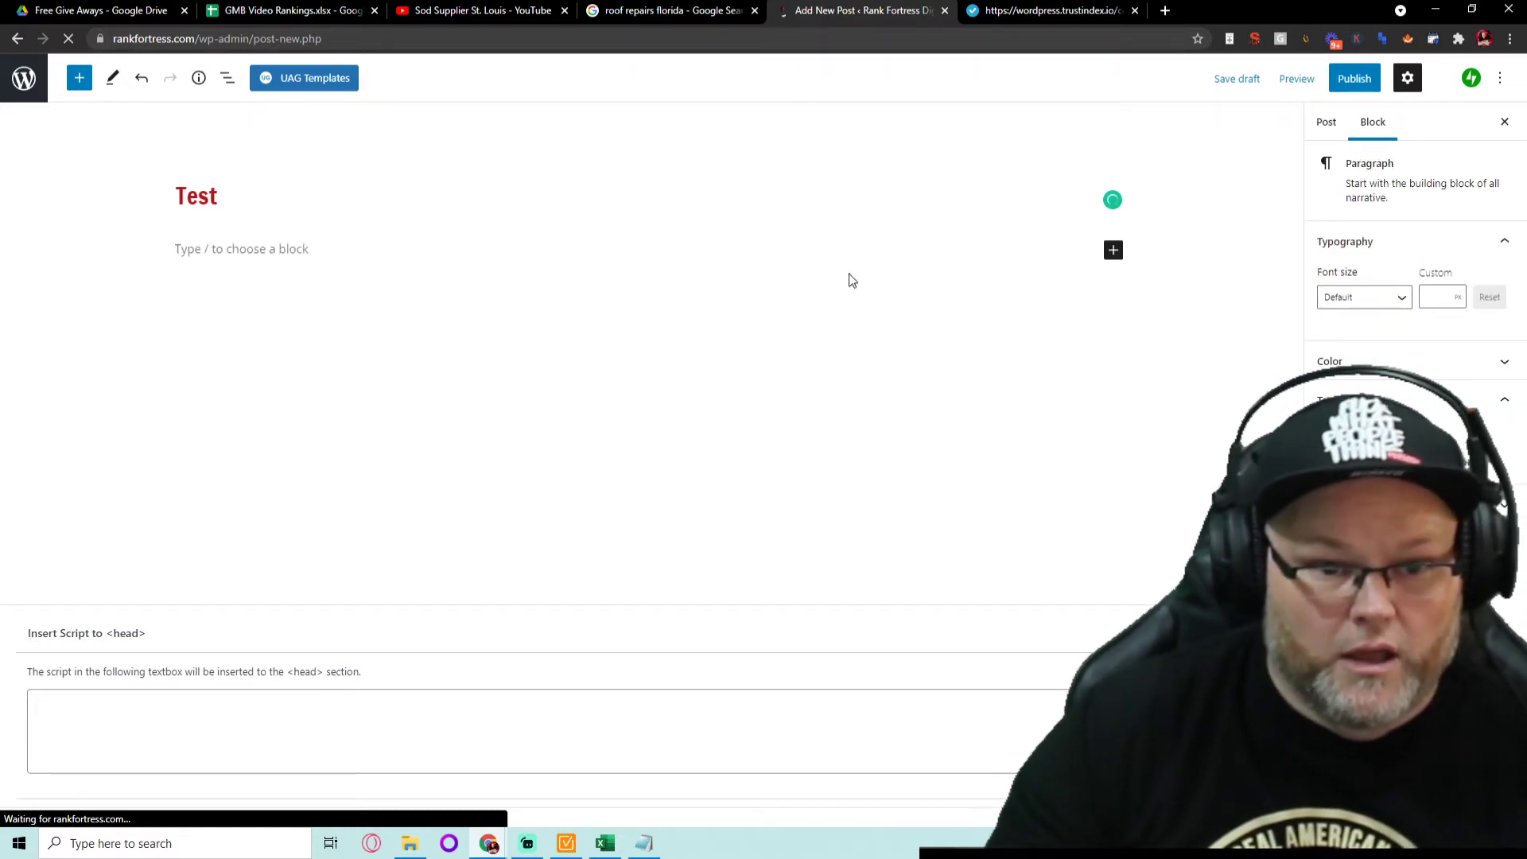
pyautogui.click(1112, 250)
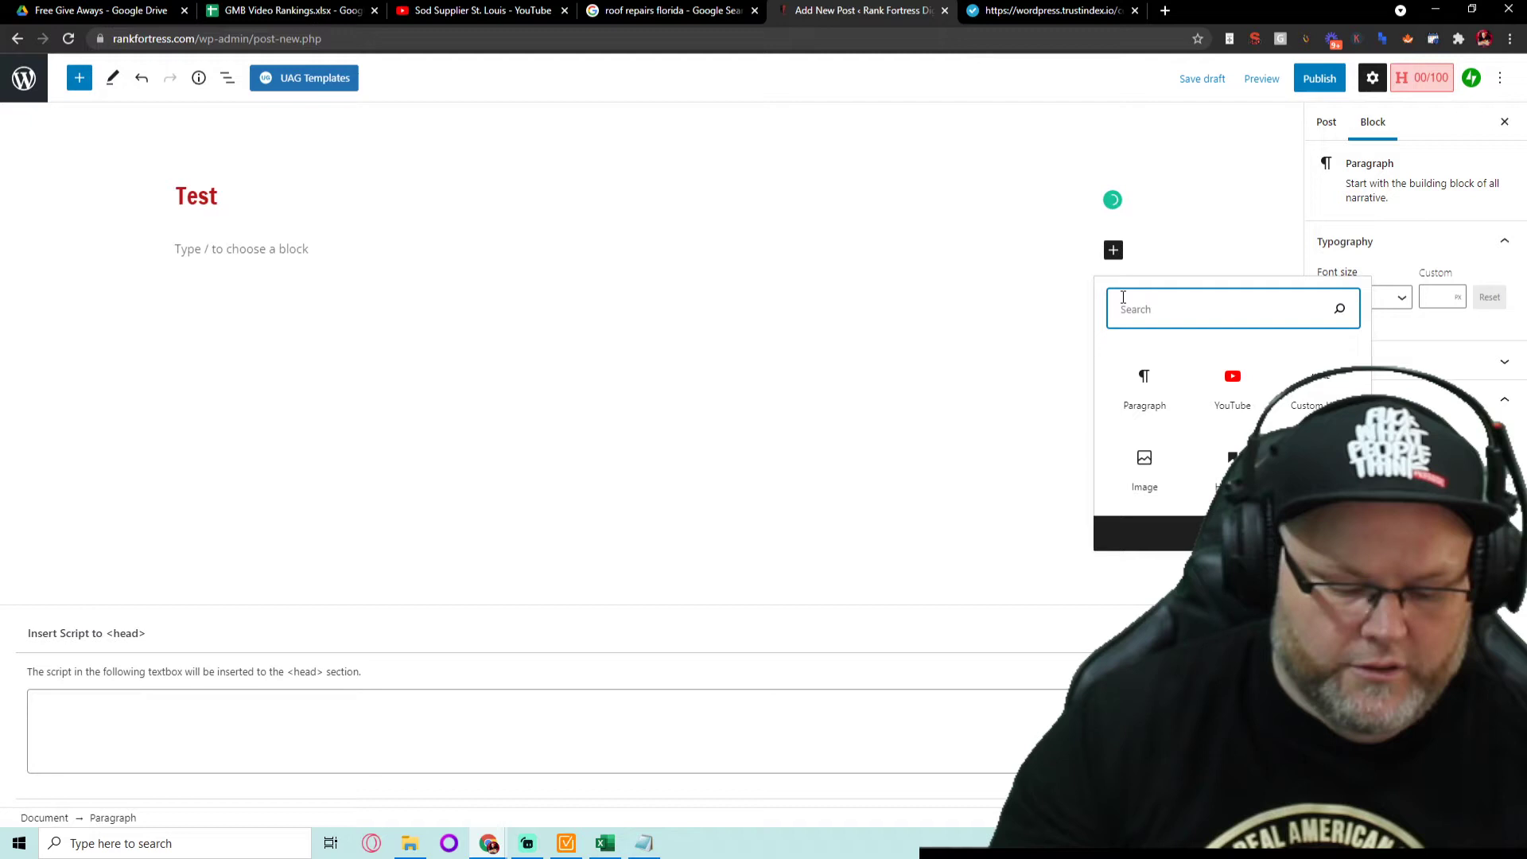
pyautogui.write('sh')
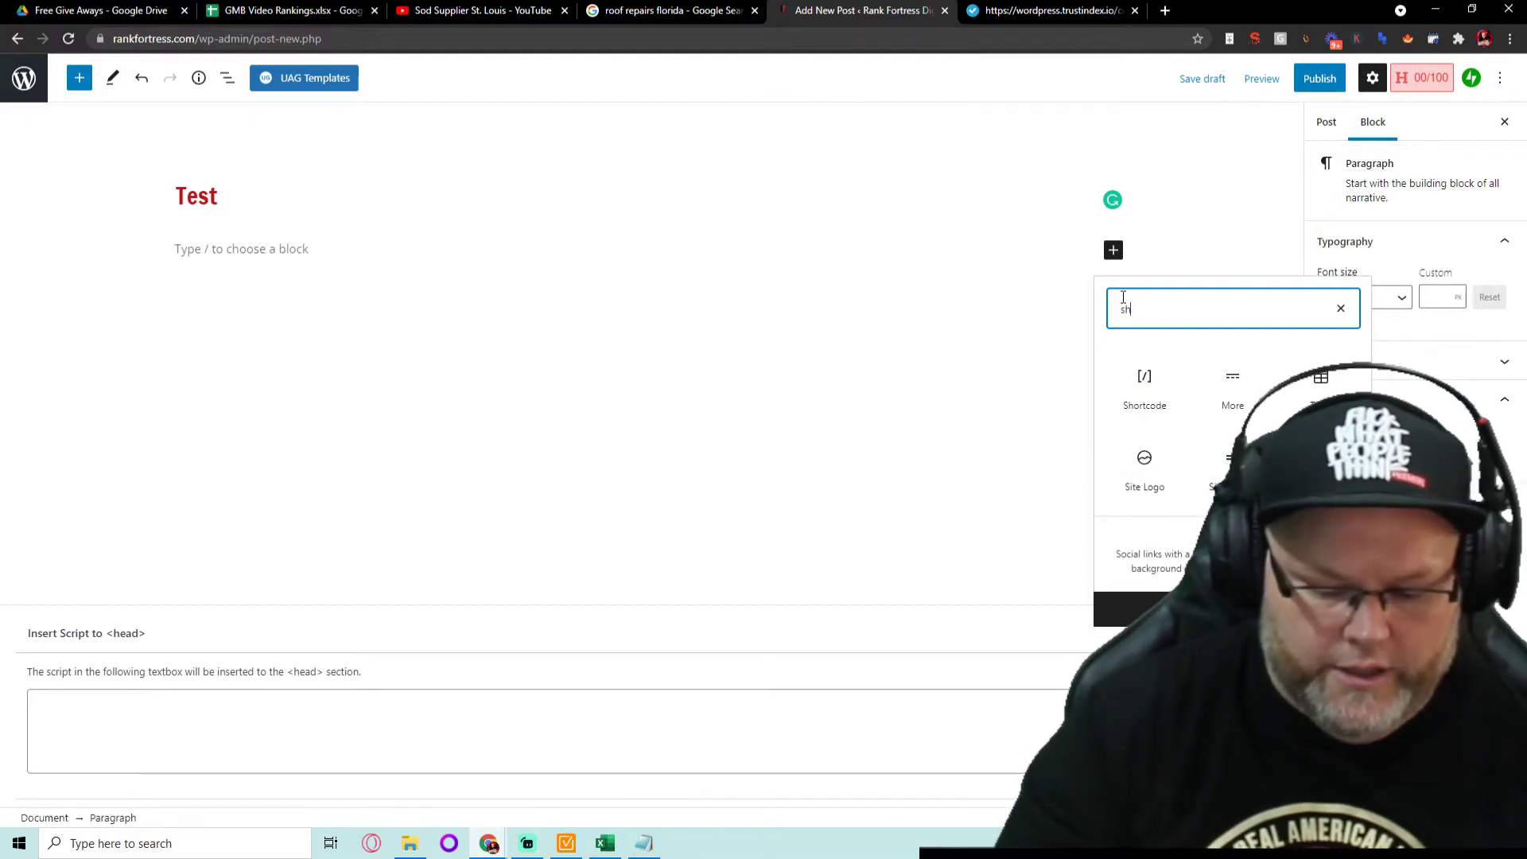
pyautogui.write('ort')
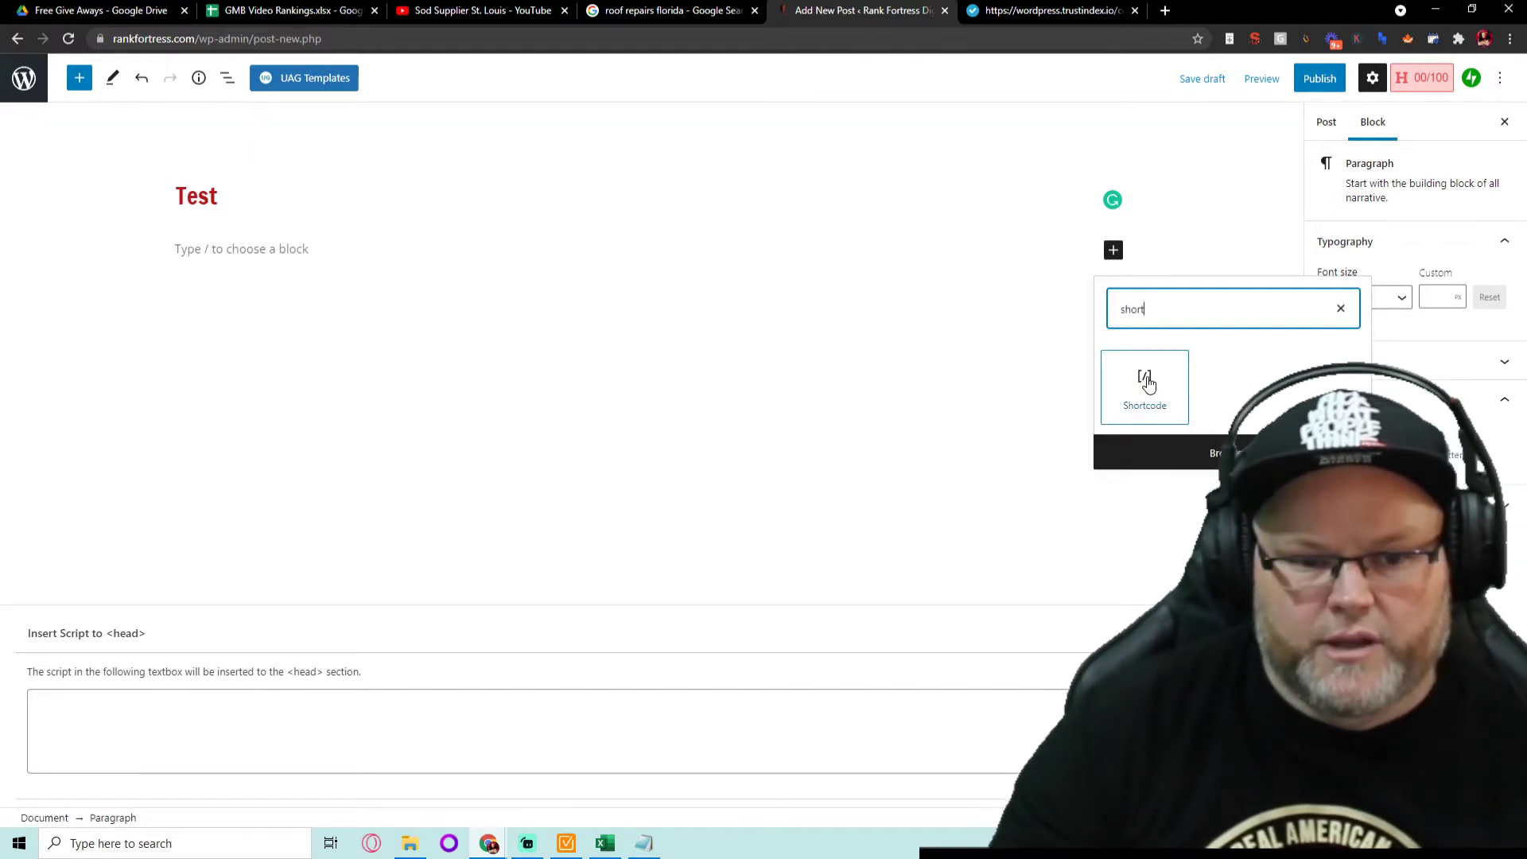
pyautogui.click(1147, 380)
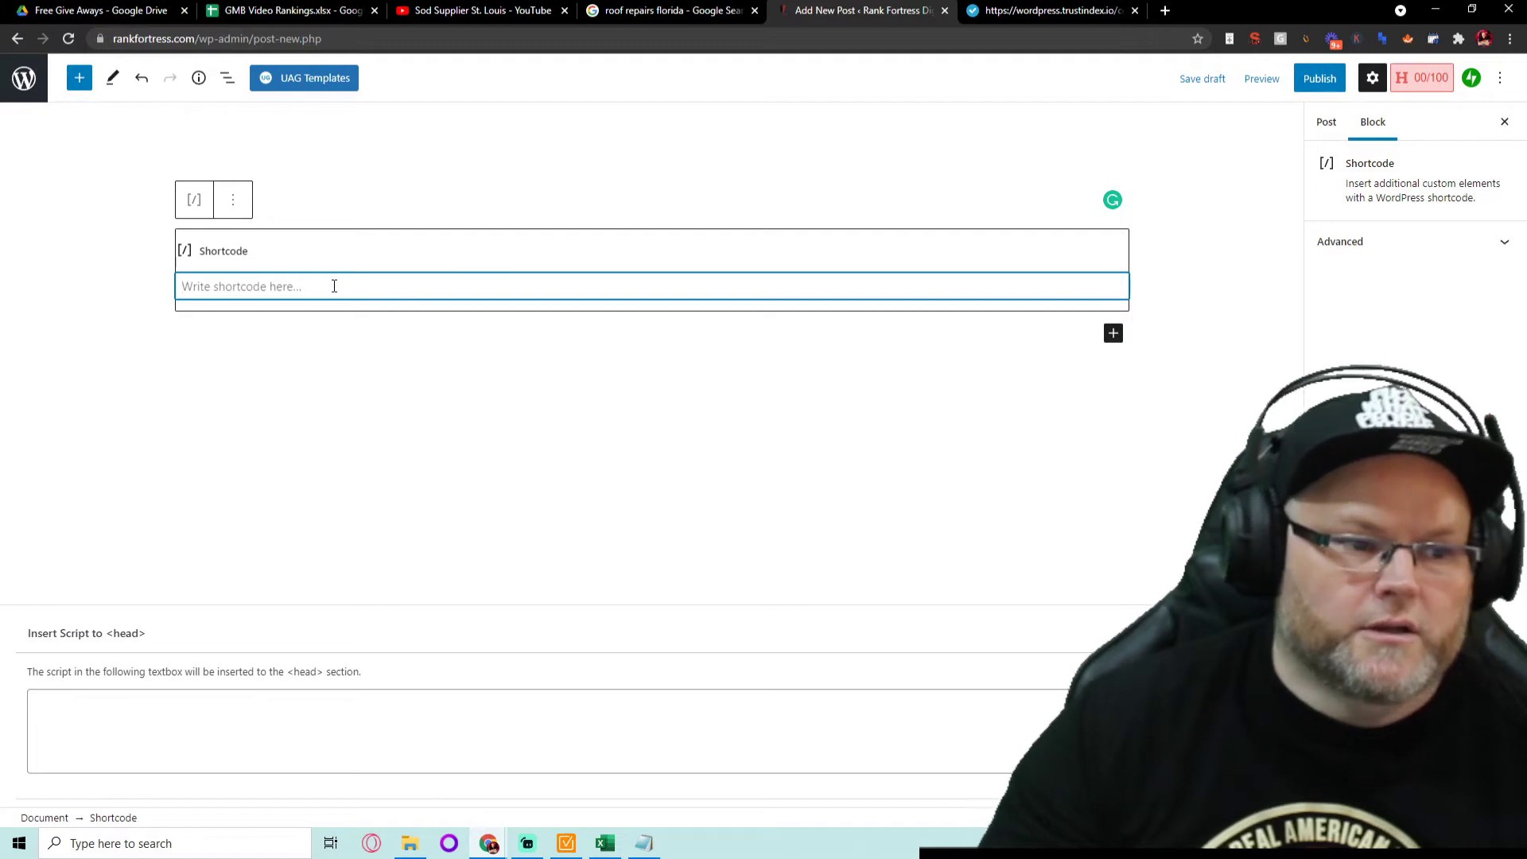
pyautogui.write('[trustindex no-registration=google]')
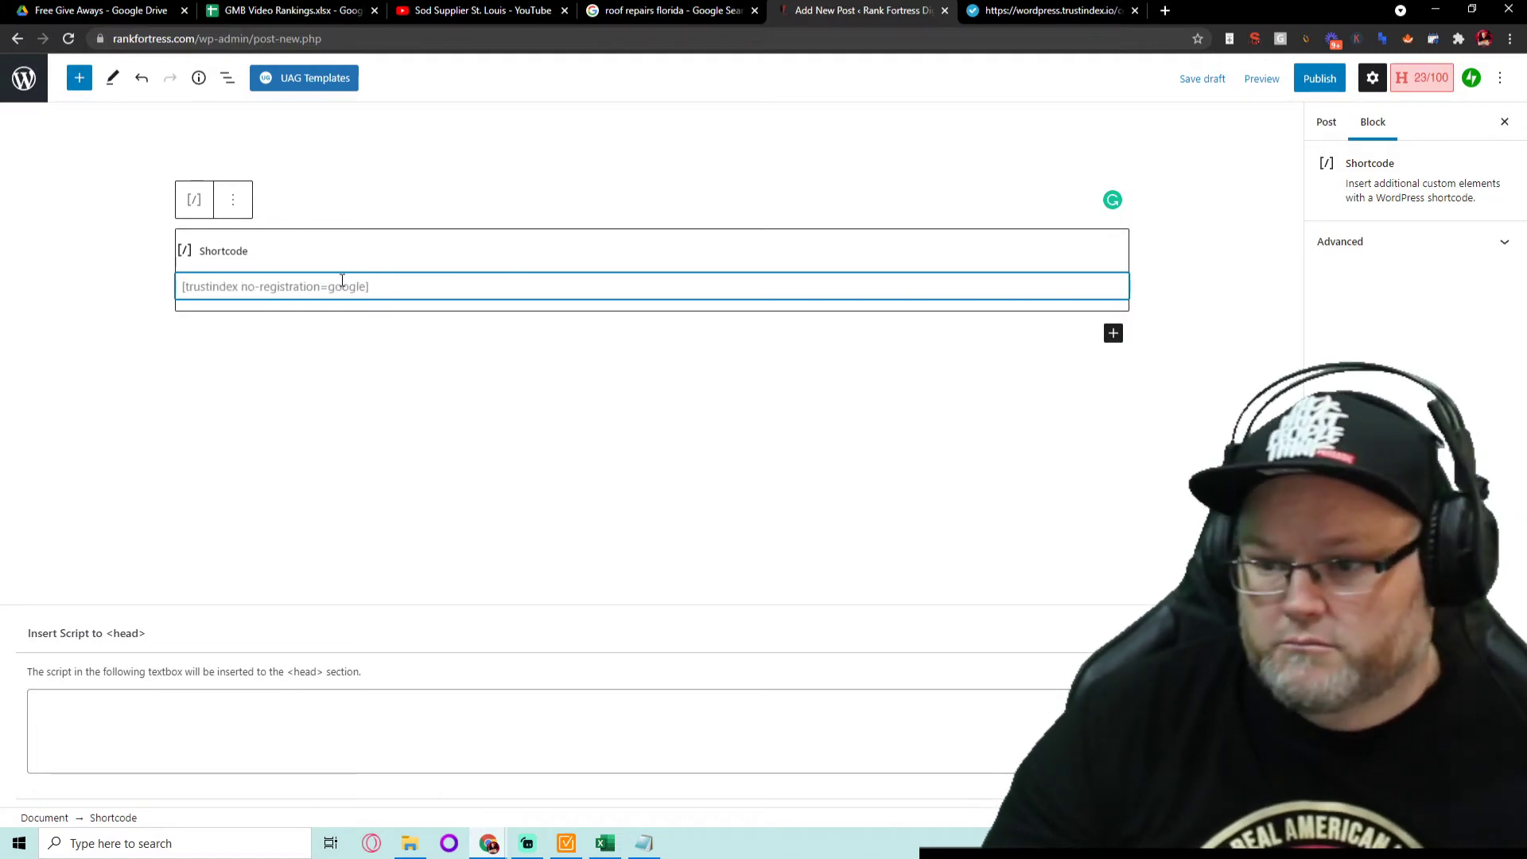
pyautogui.click(1319, 78)
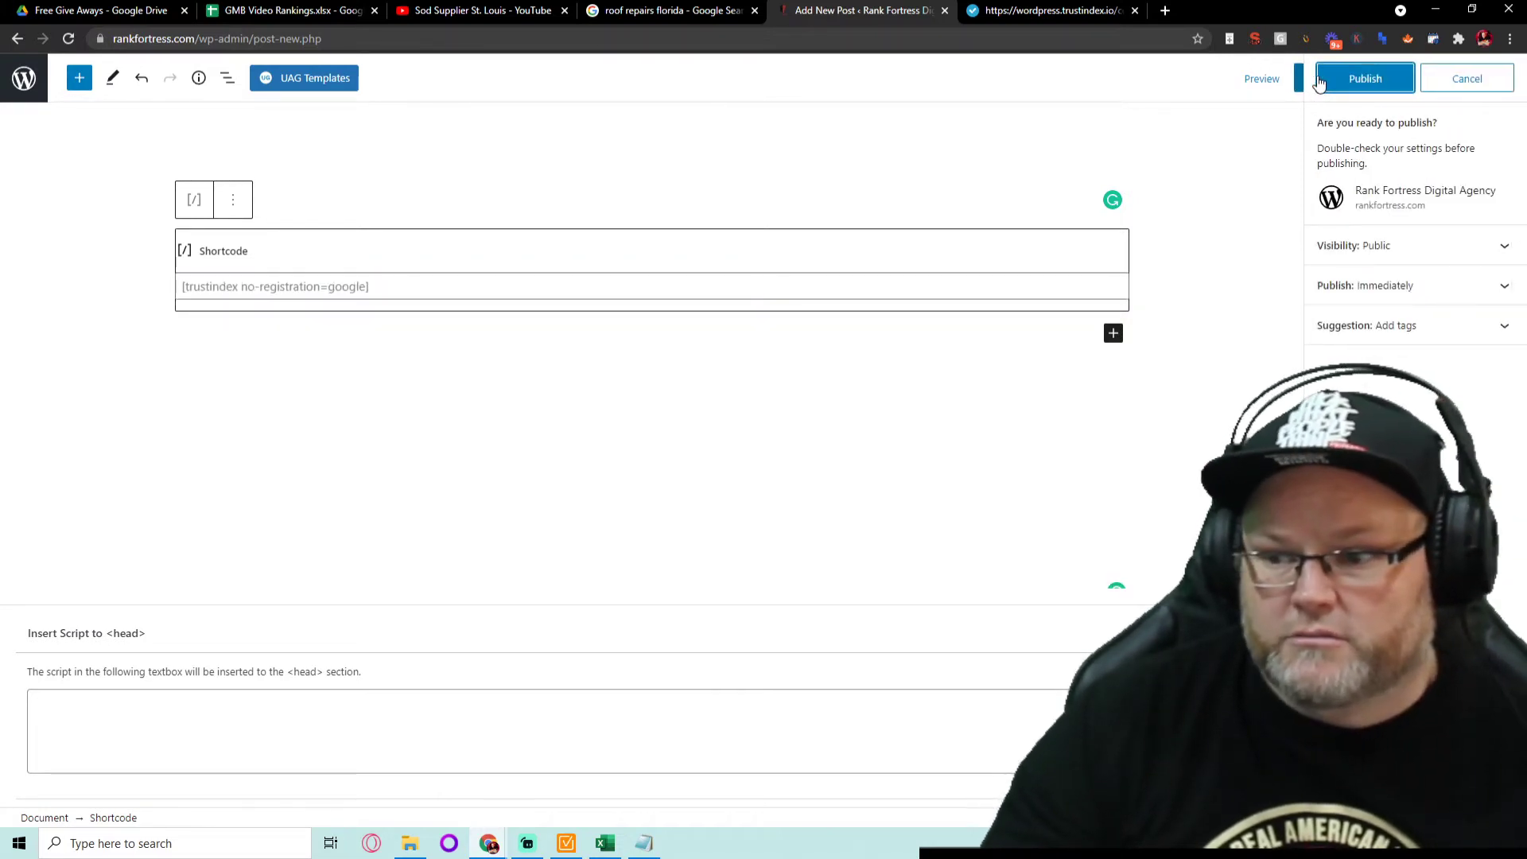
pyautogui.click(1373, 79)
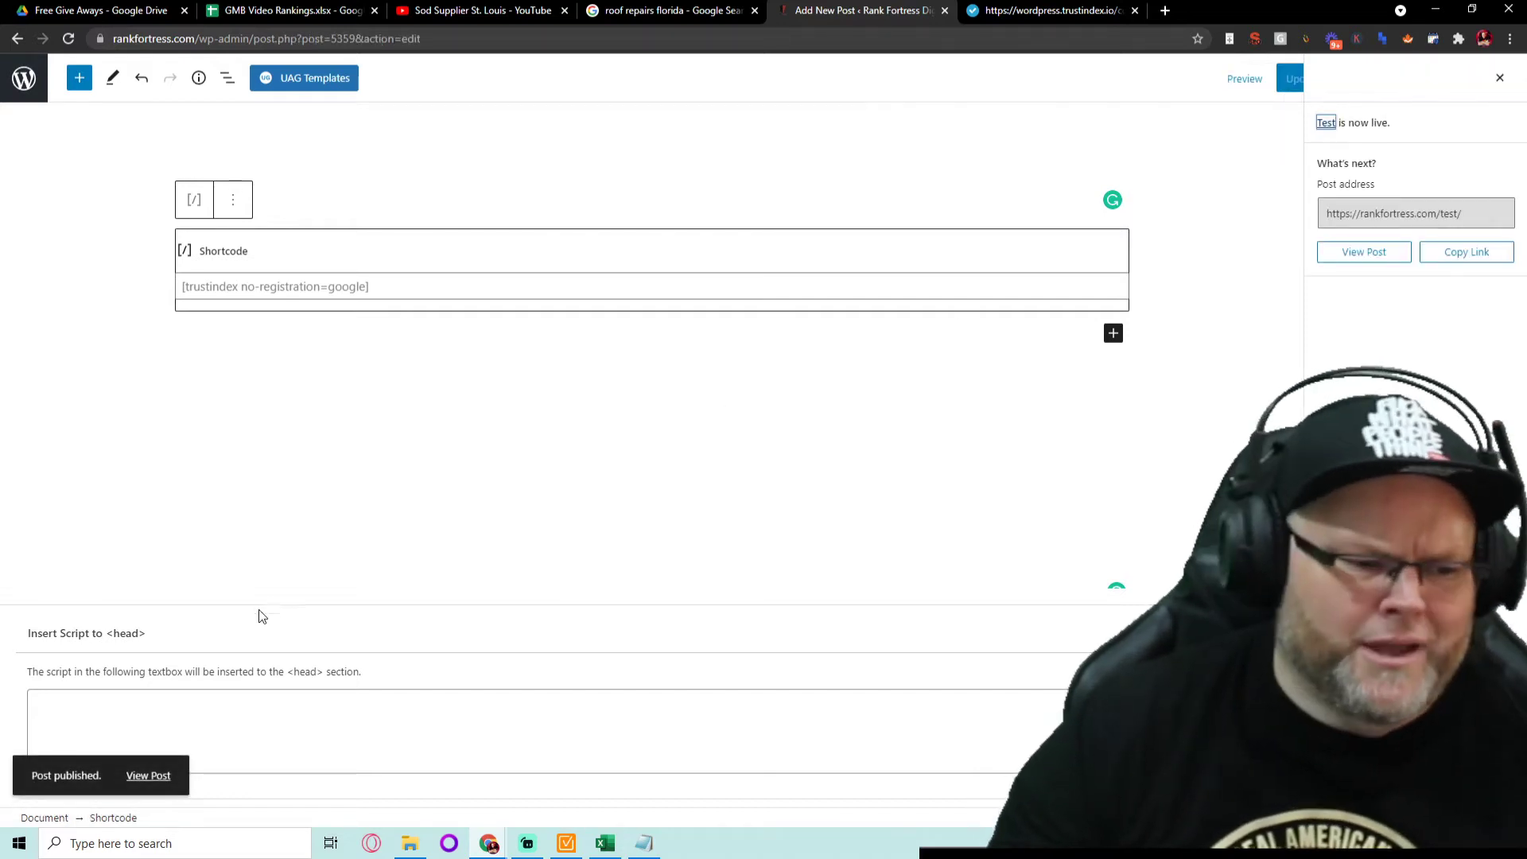
# - View the published Test post live and advance its Google review carousel six cards
pyautogui.click(148, 775)
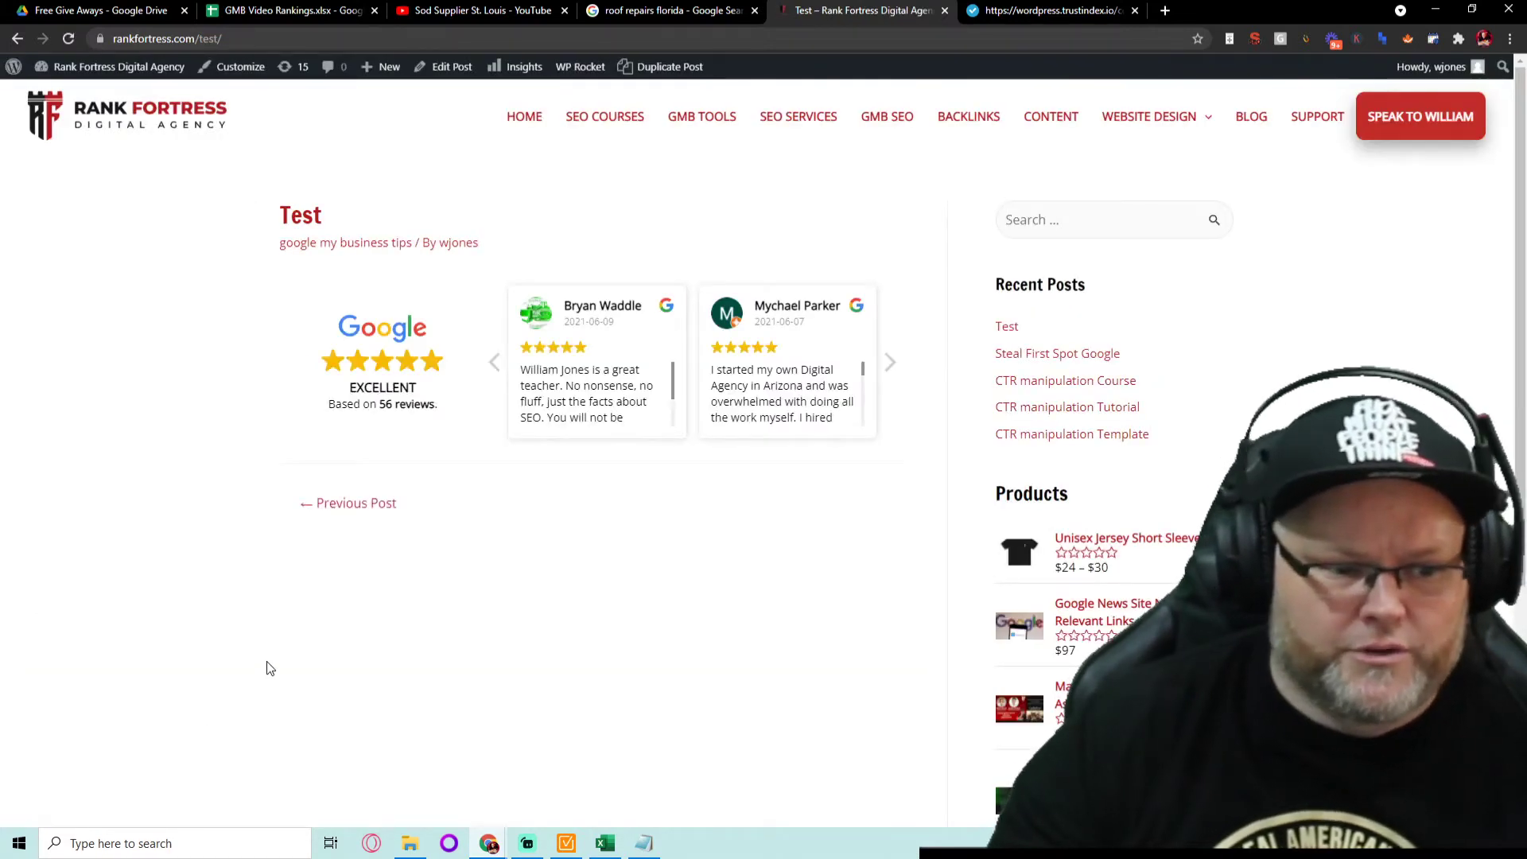
pyautogui.click(889, 368)
pyautogui.click(891, 367)
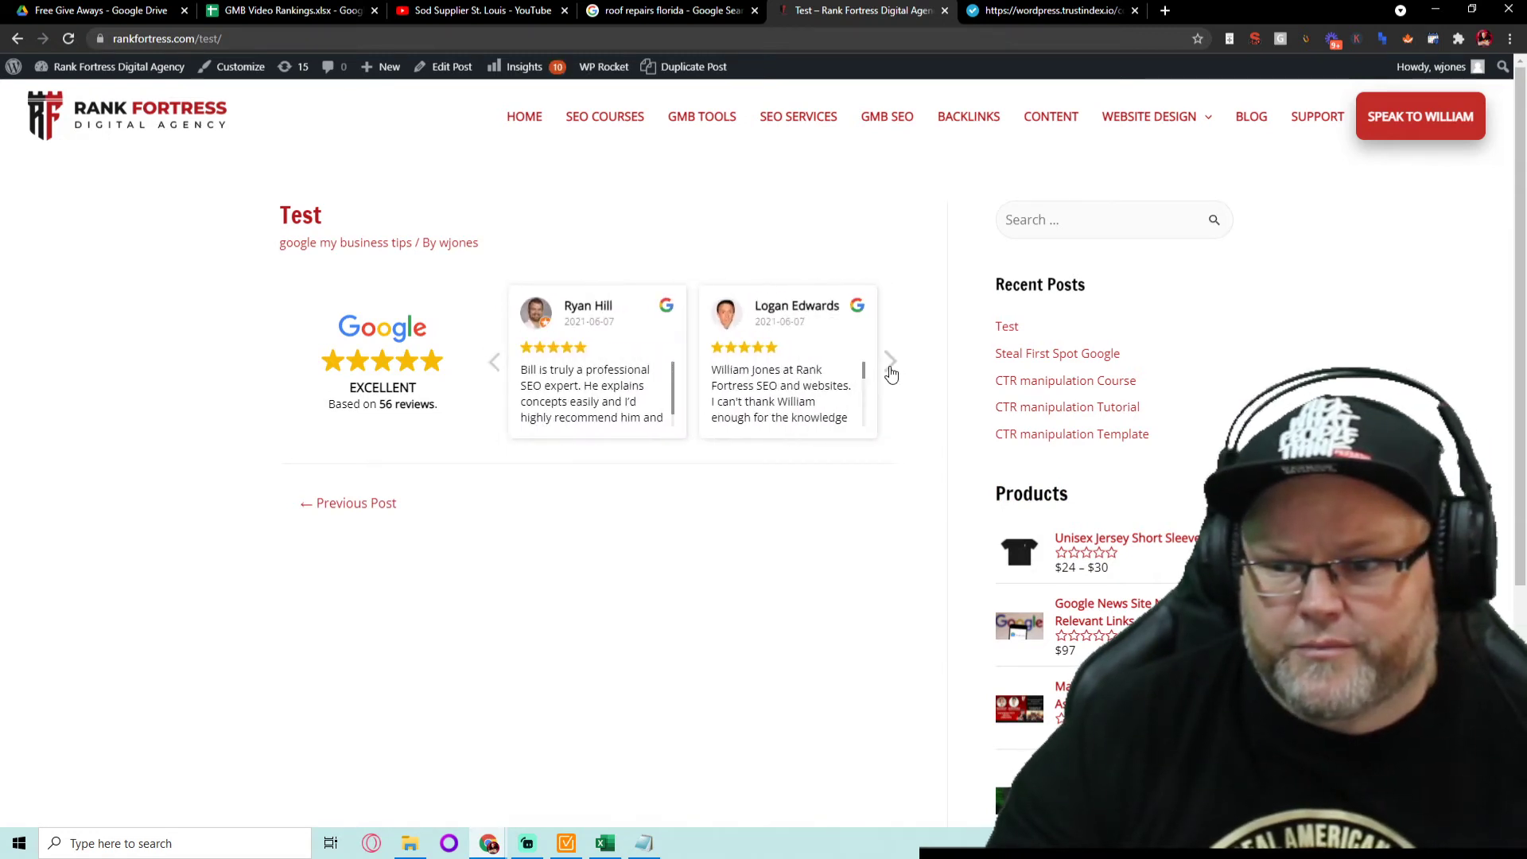
pyautogui.click(891, 368)
pyautogui.click(891, 367)
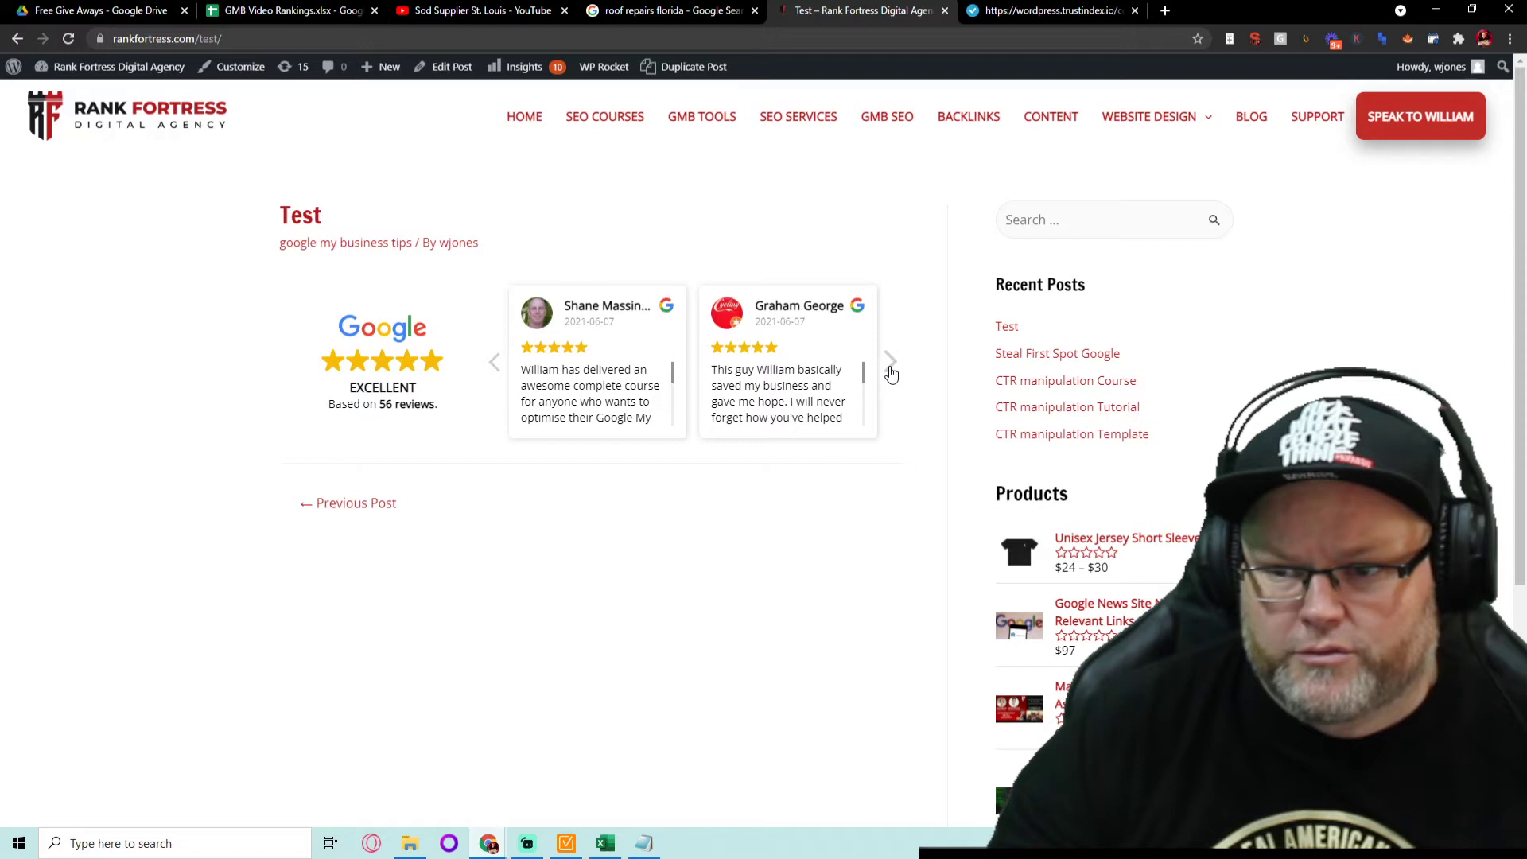
pyautogui.click(891, 368)
pyautogui.click(891, 368)
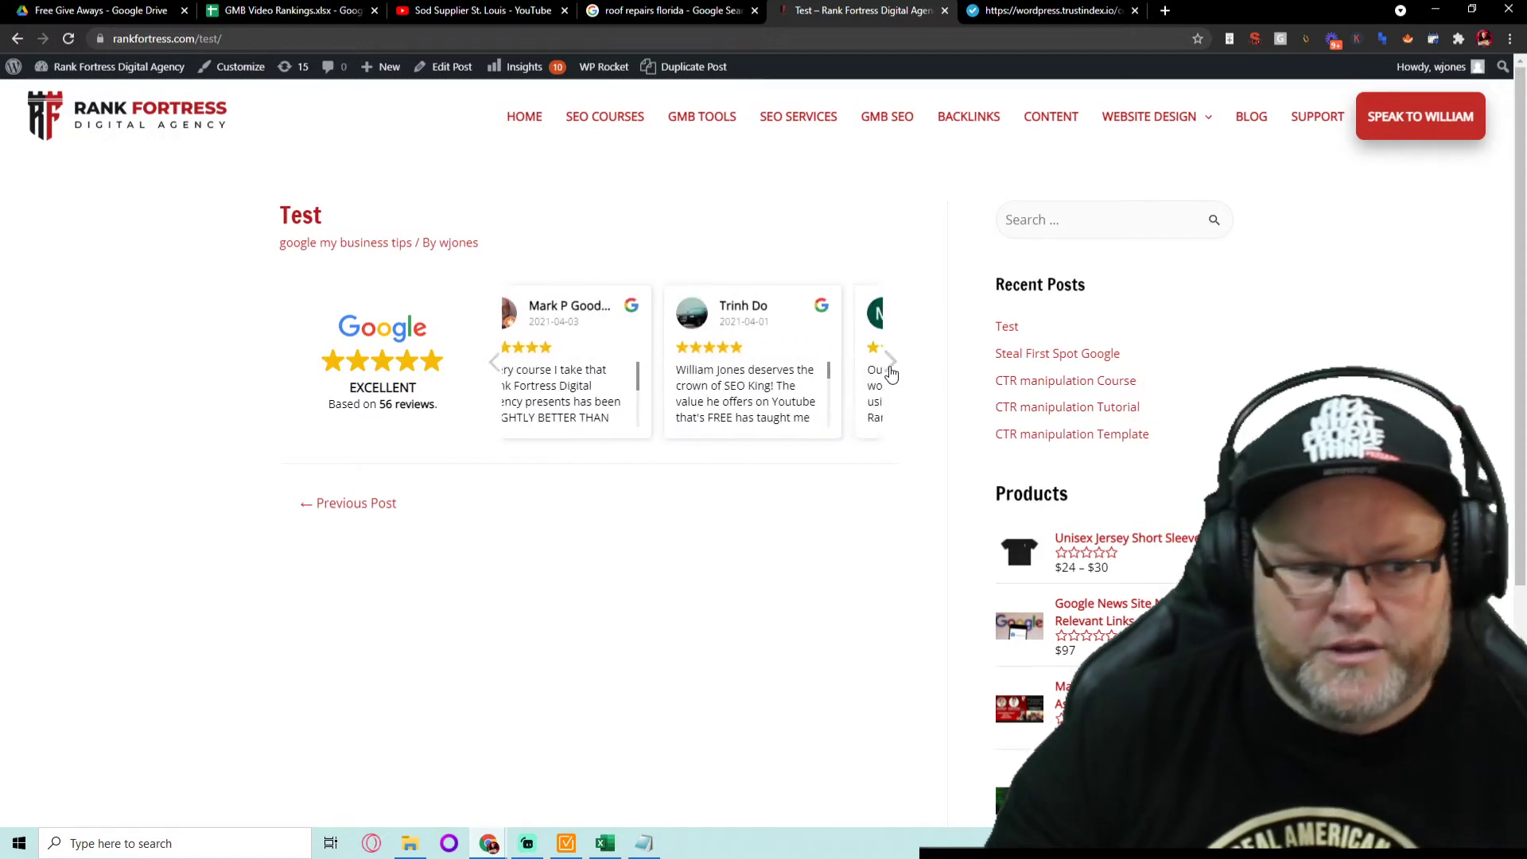
# - Check the Notepad note, hide it, and select the browser's current web address
pyautogui.click(637, 839)
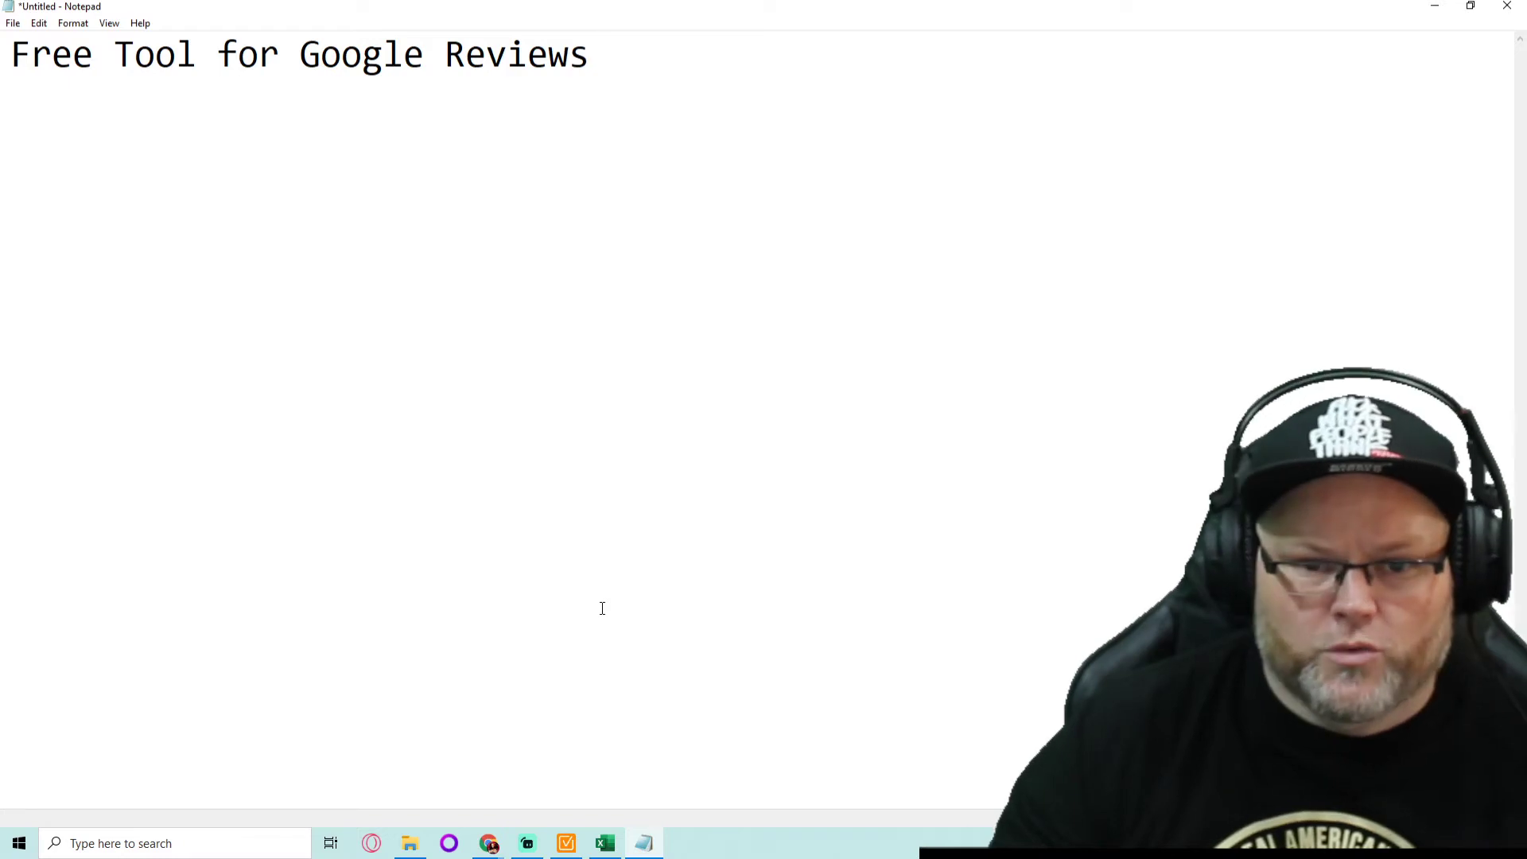
pyautogui.click(1436, 8)
pyautogui.click(788, 36)
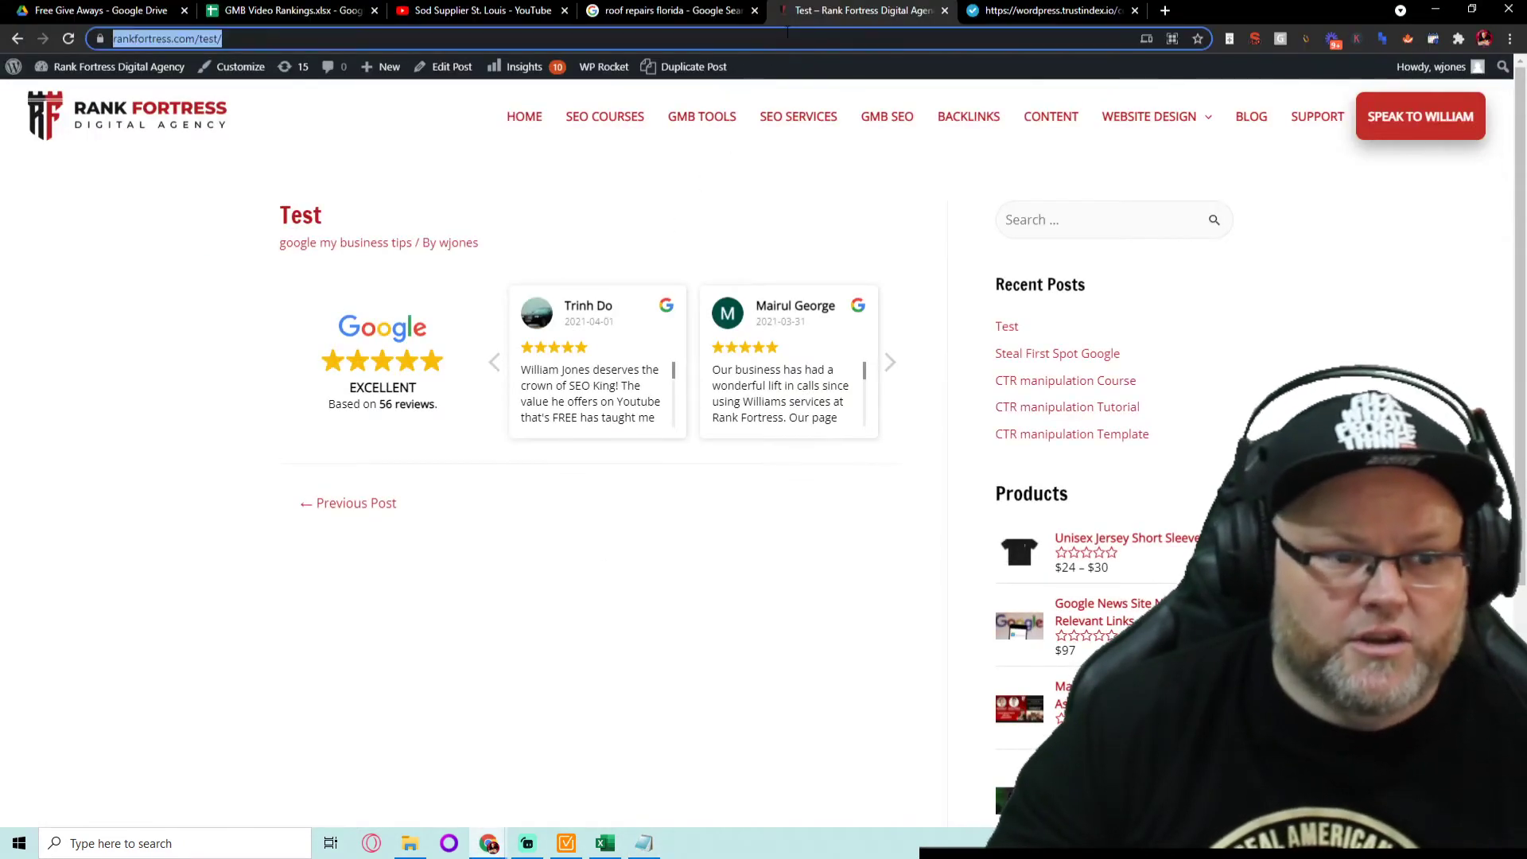
# - Load the sod install website and scroll through its page
pyautogui.write('sod')
pyautogui.press('Return')
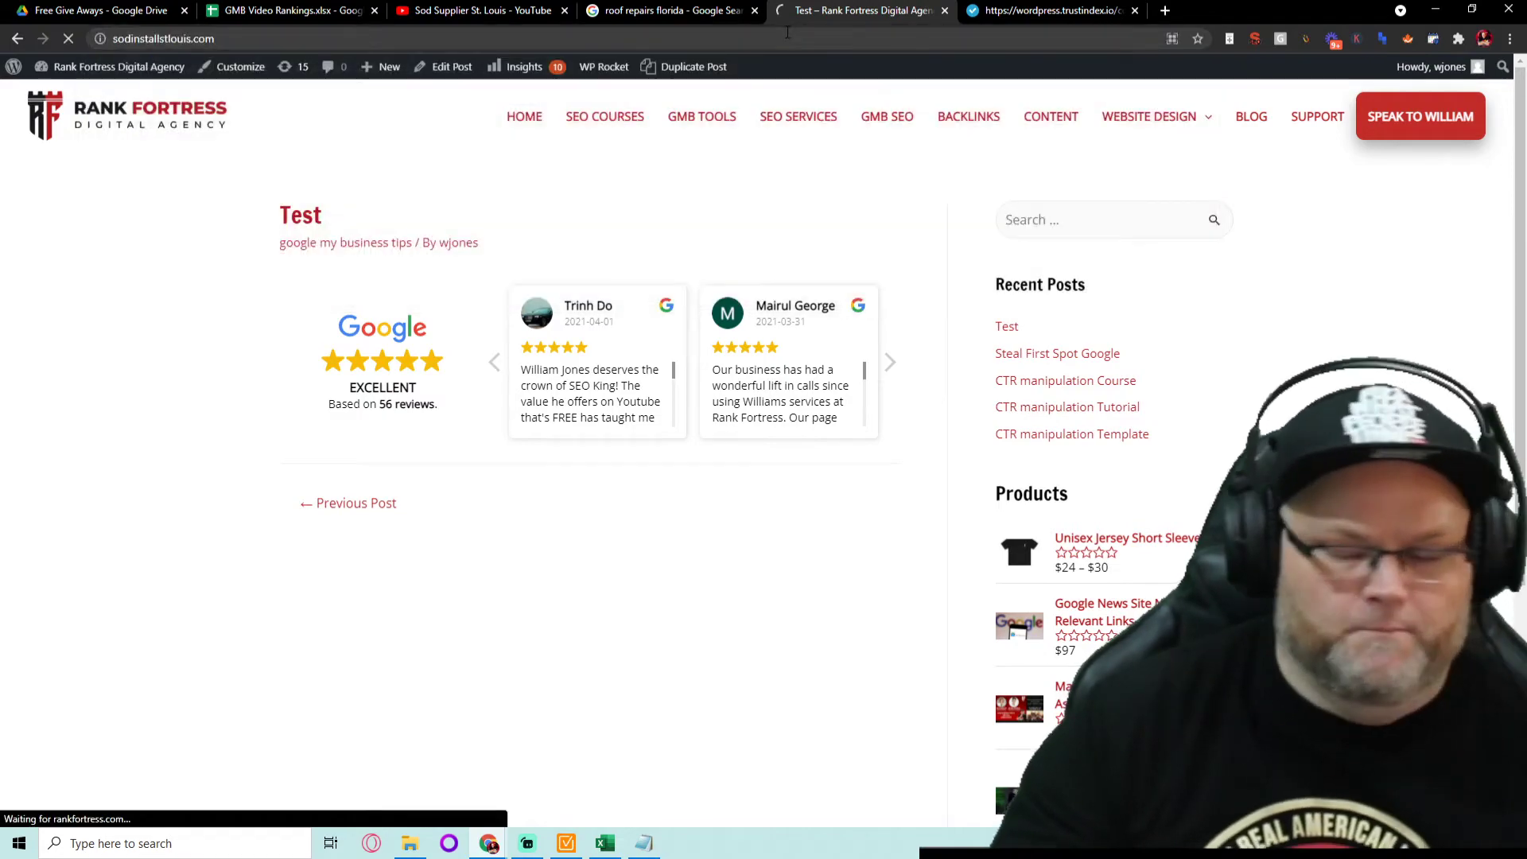
pyautogui.scroll(-10, 959, 426)
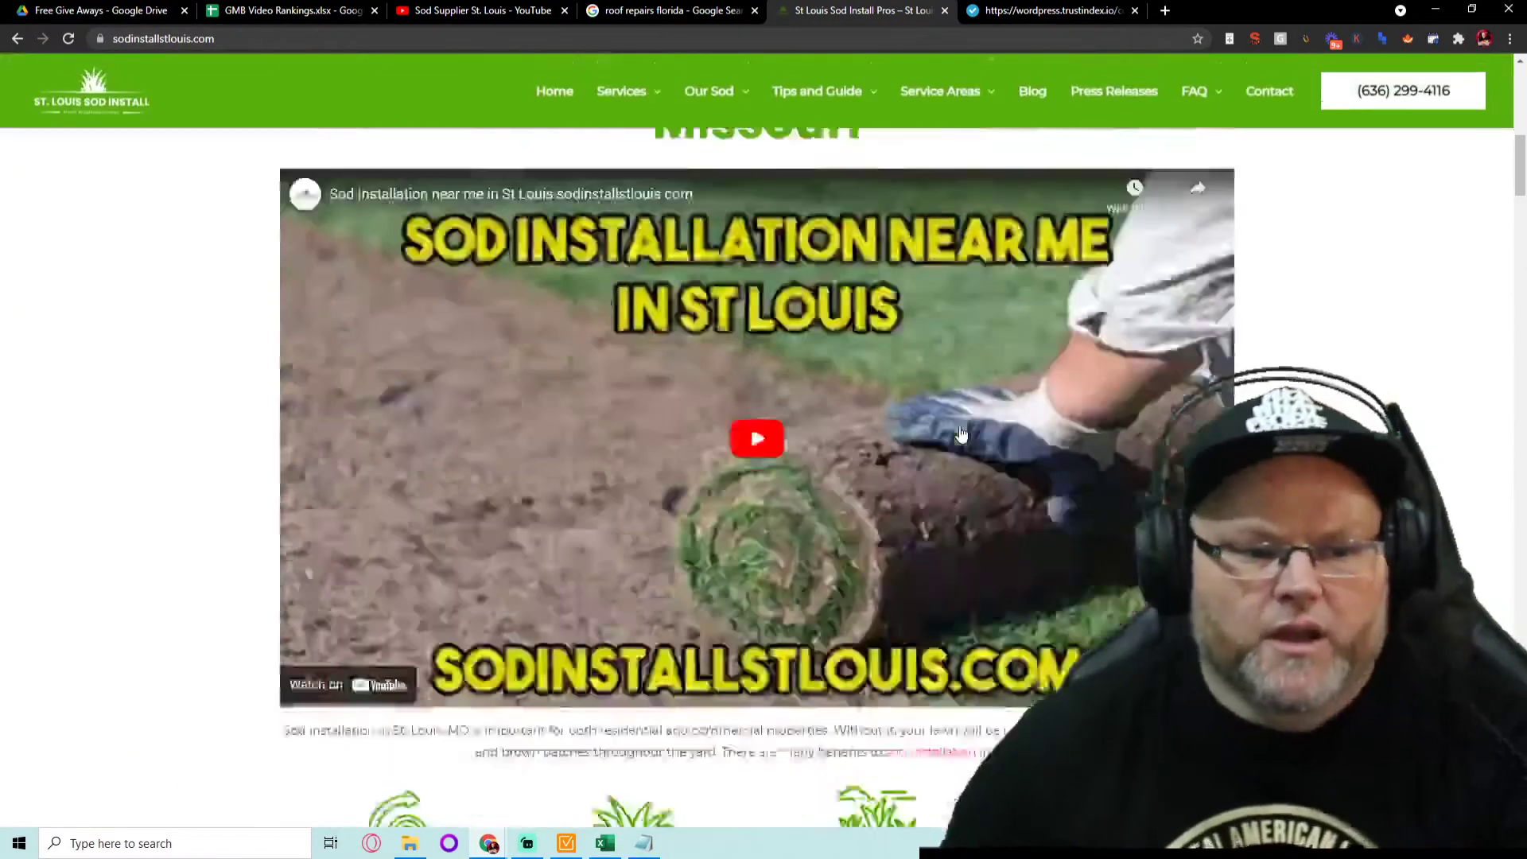
pyautogui.scroll(-9, 959, 426)
pyautogui.scroll(7, 947, 417)
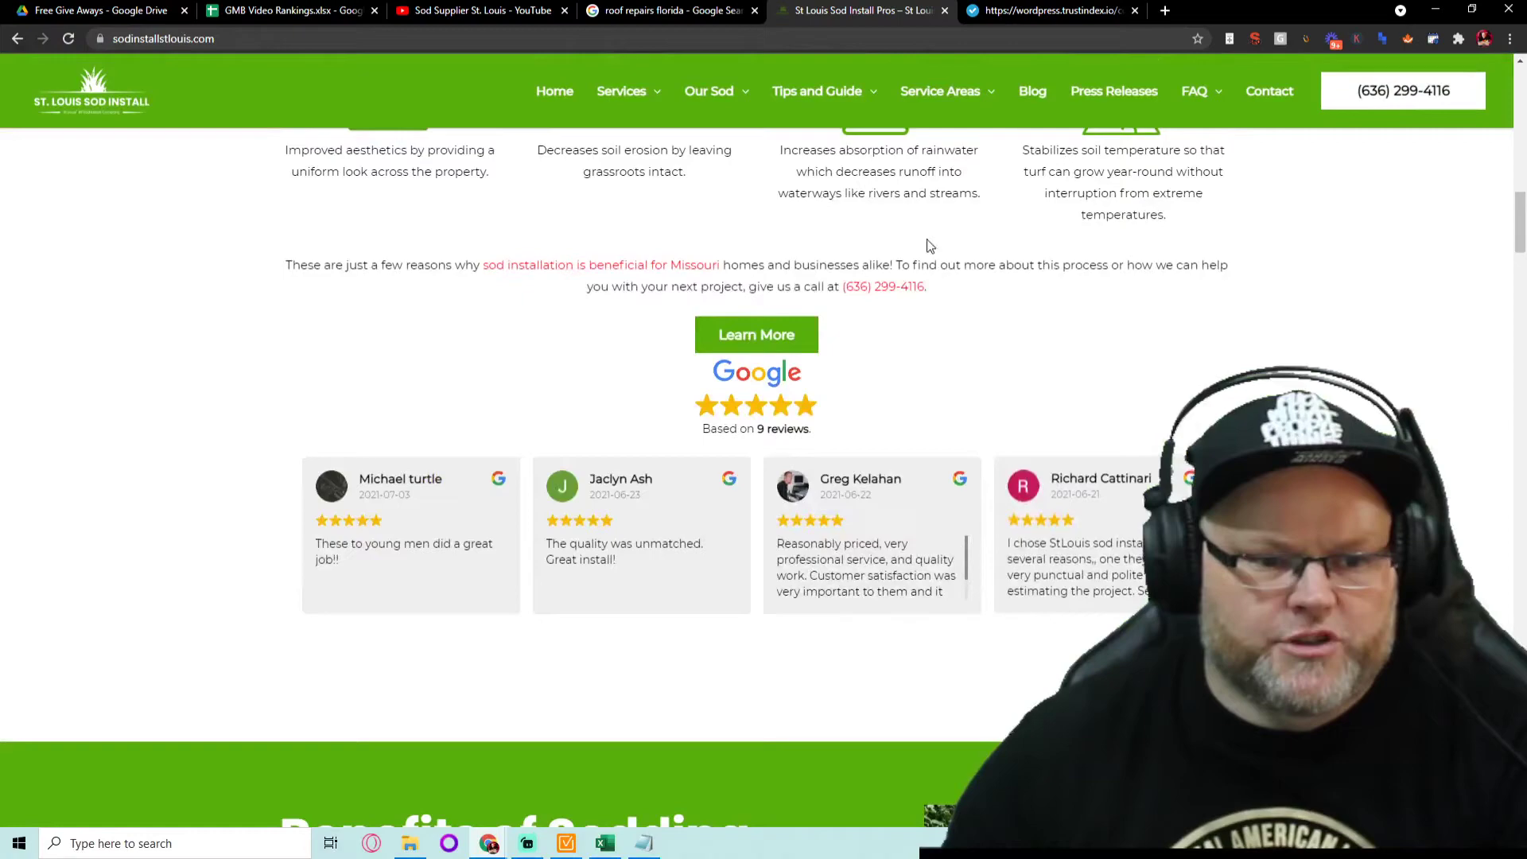
pyautogui.scroll(-10, 851, 249)
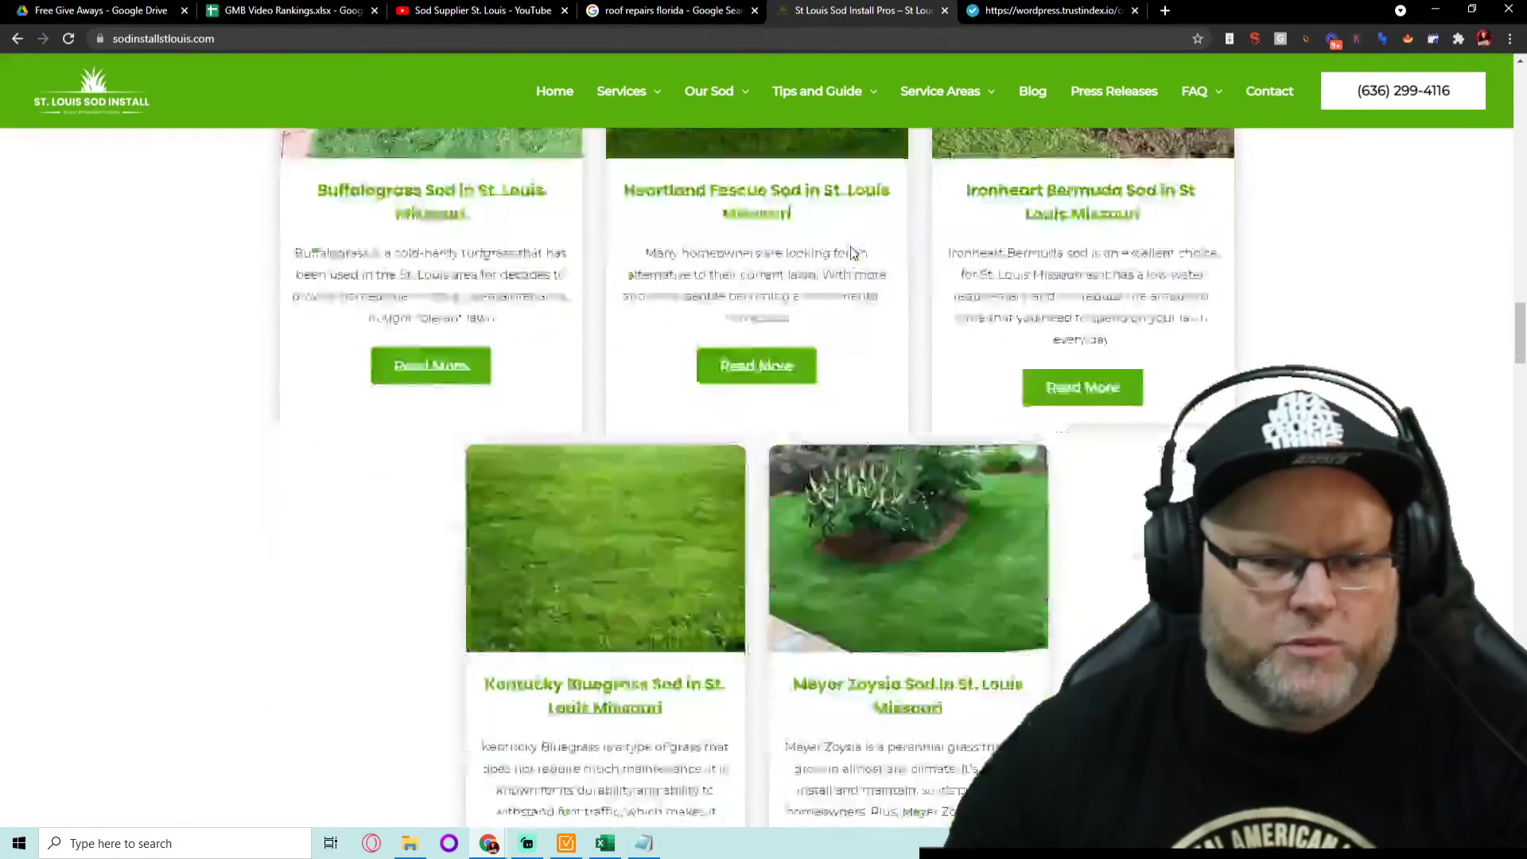
pyautogui.scroll(-15, 853, 253)
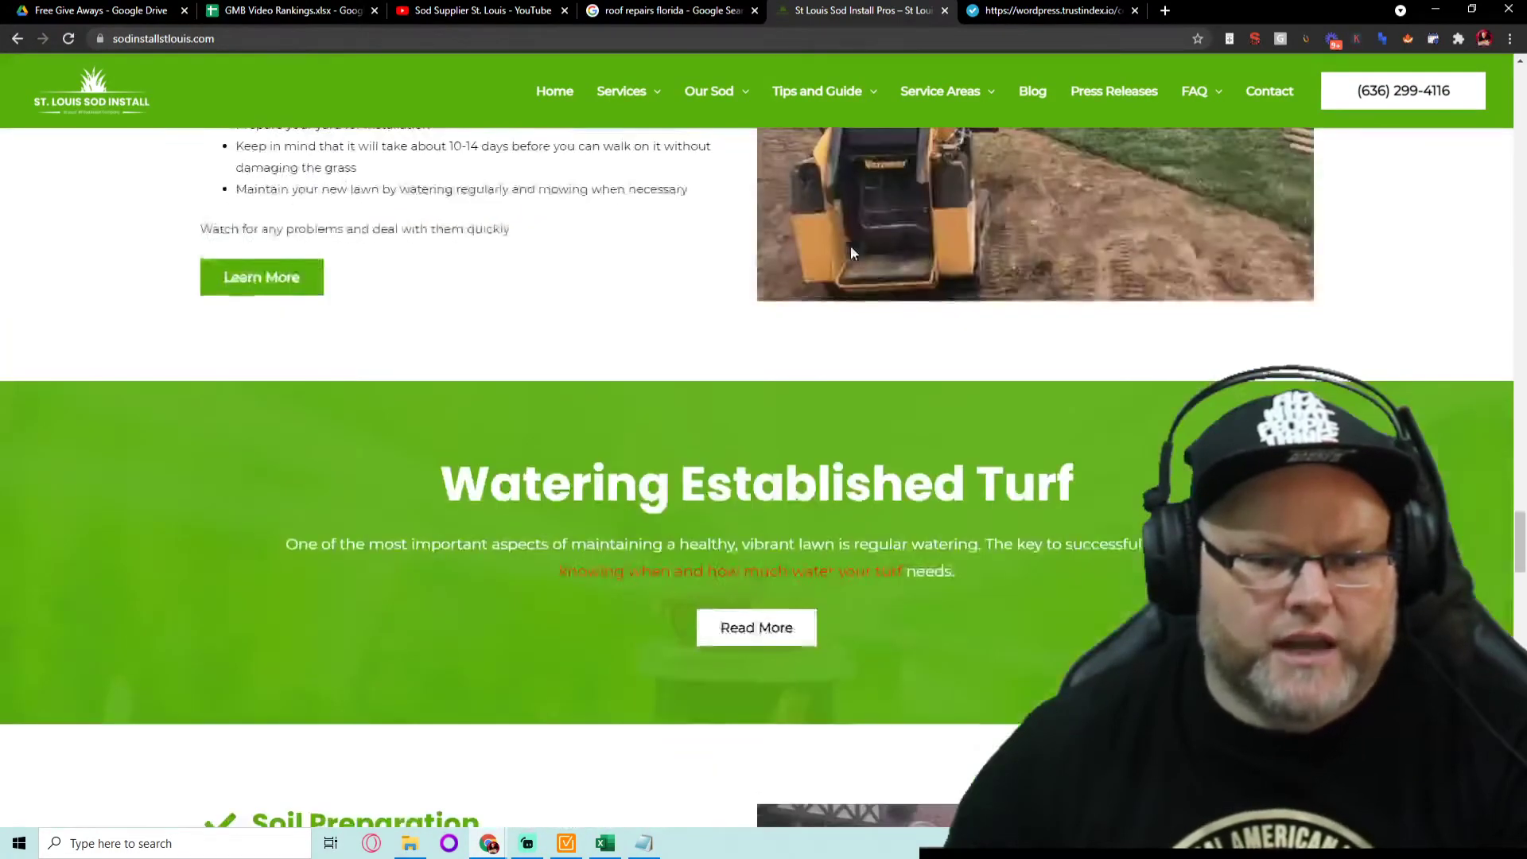
pyautogui.scroll(-15, 851, 253)
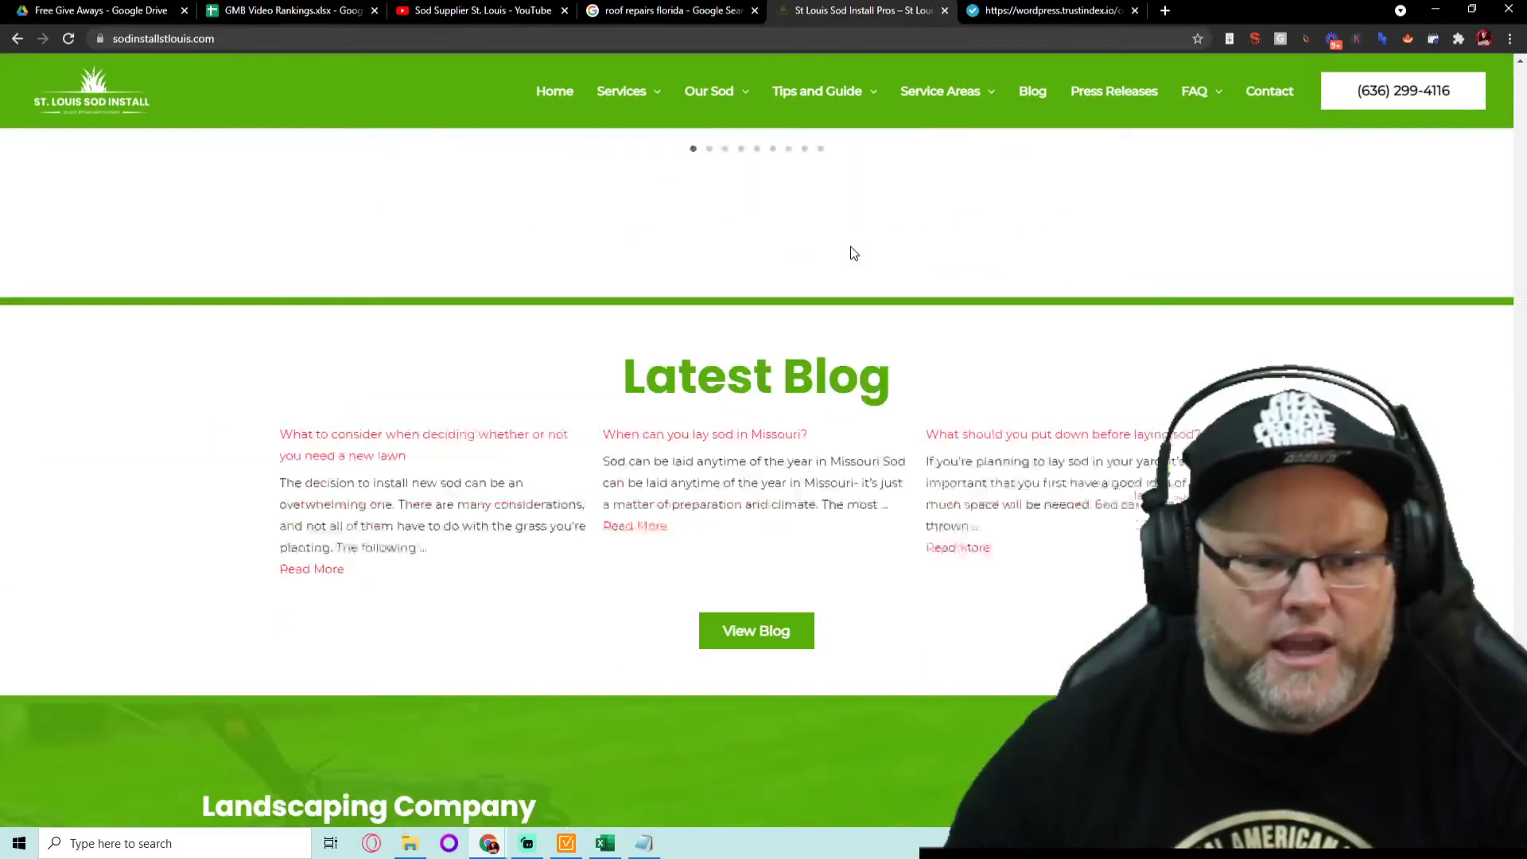
pyautogui.scroll(3, 827, 272)
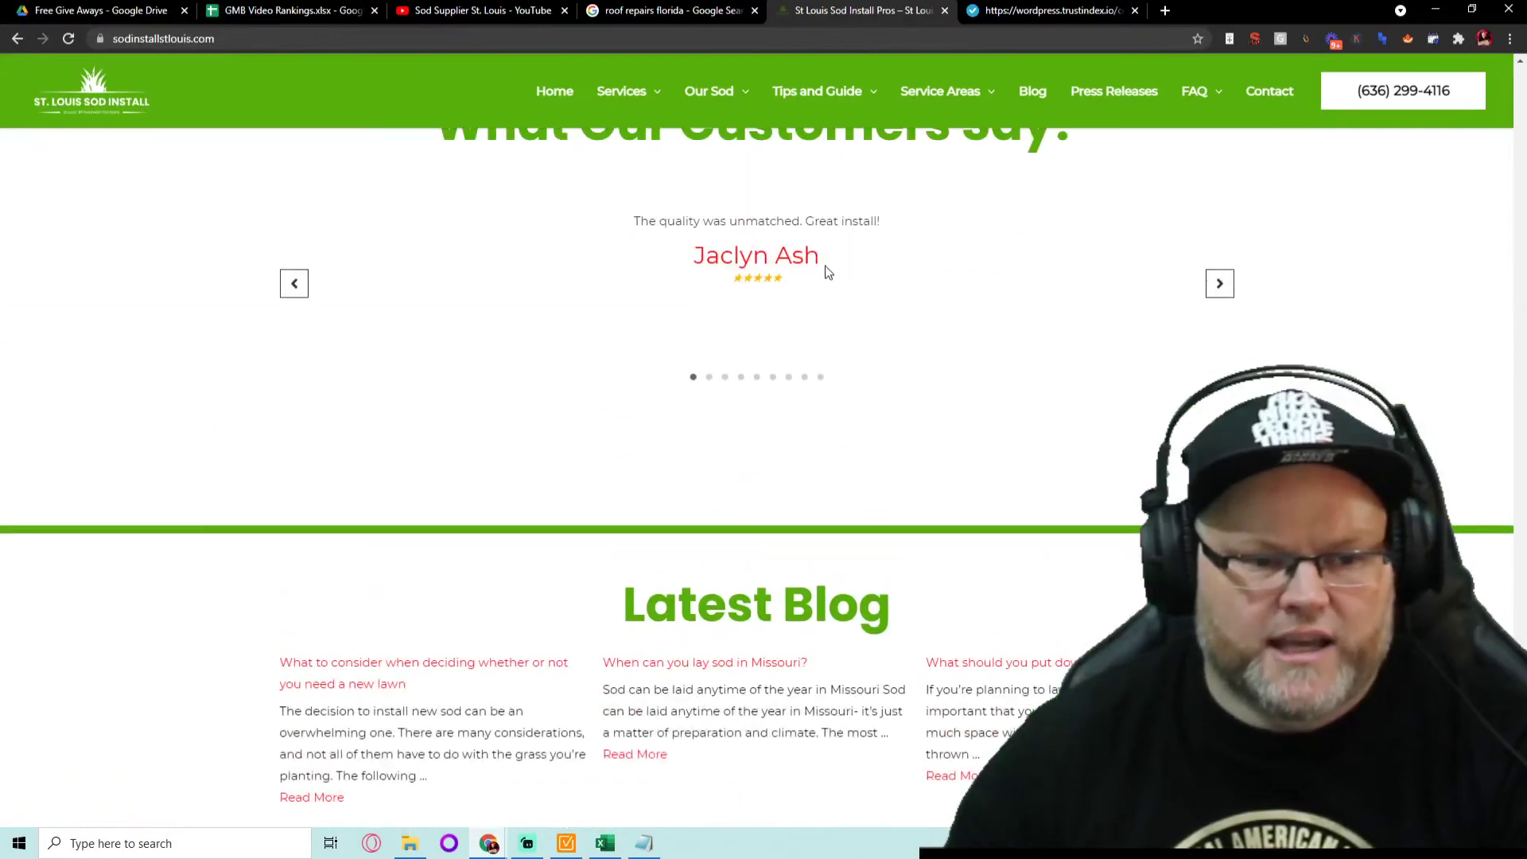
# - Open a customer's Google Maps review in a new tab, then advance the testimonials slider once
pyautogui.rightClick(727, 269)
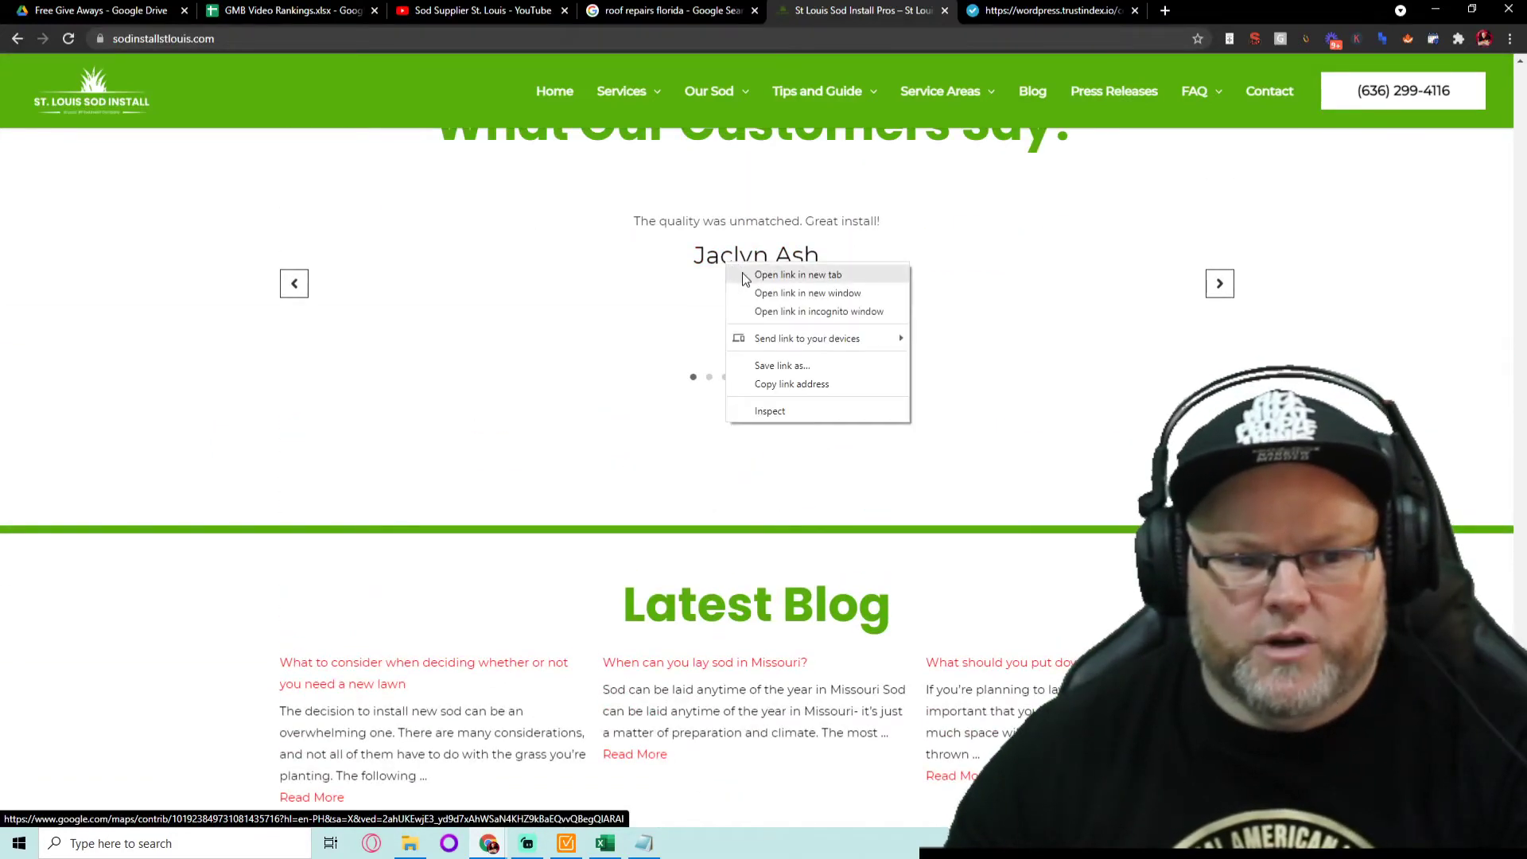
pyautogui.click(745, 275)
pyautogui.click(991, 10)
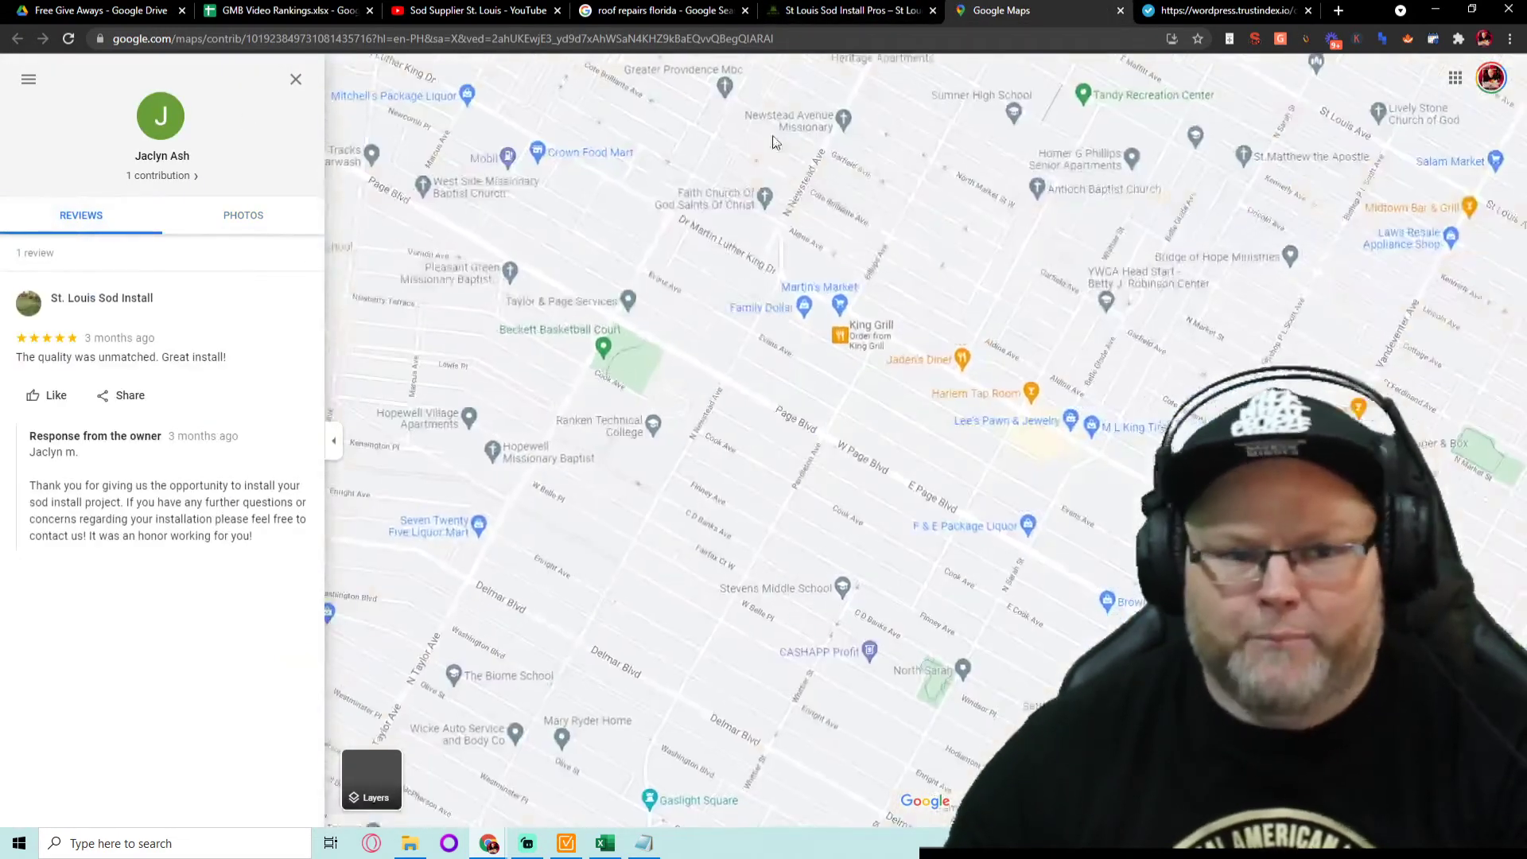
pyautogui.click(845, 10)
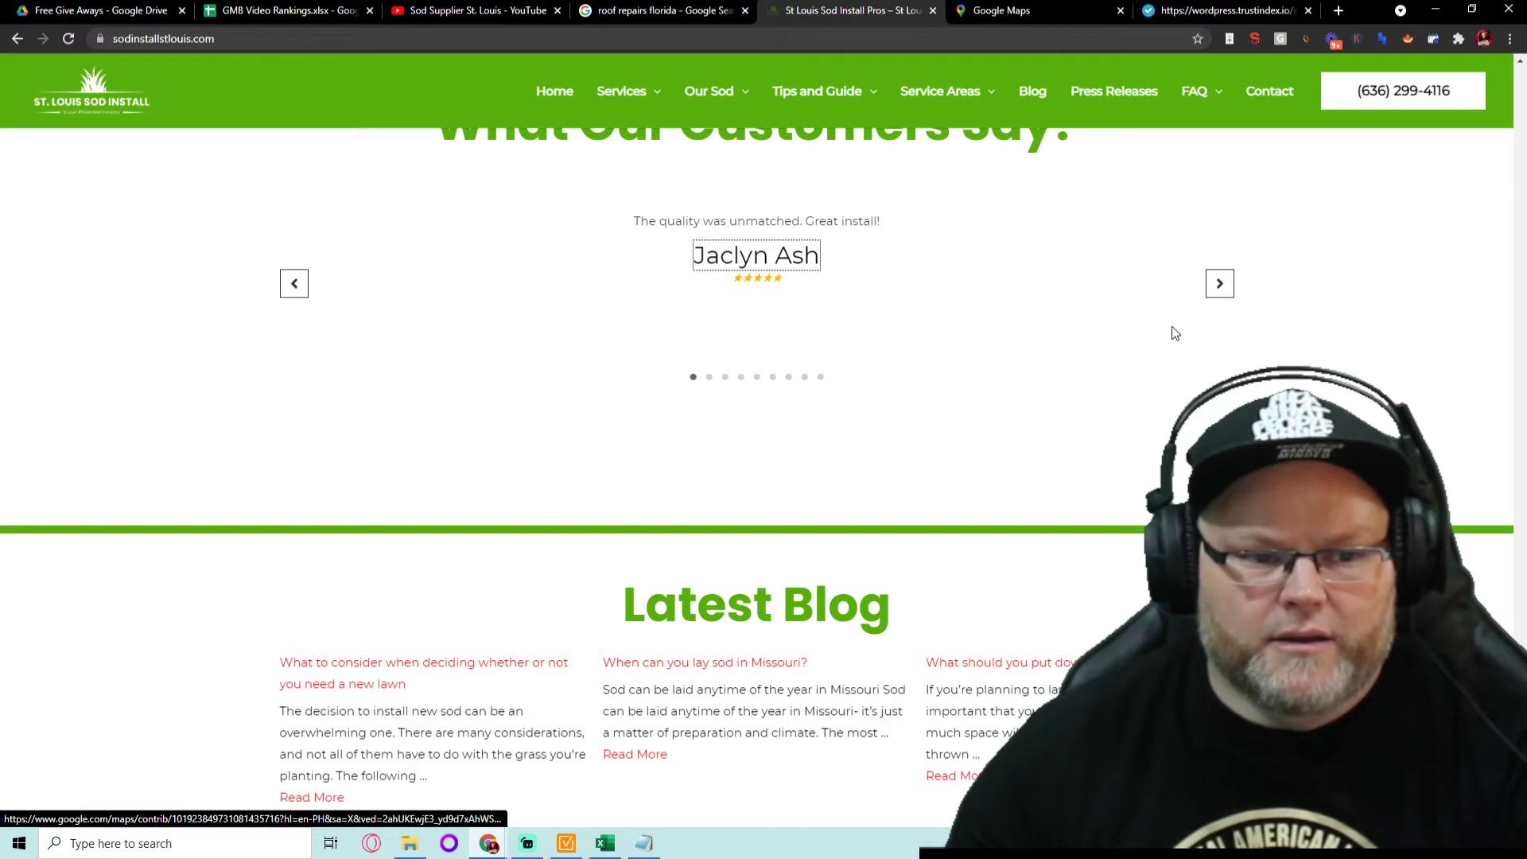
pyautogui.click(1217, 287)
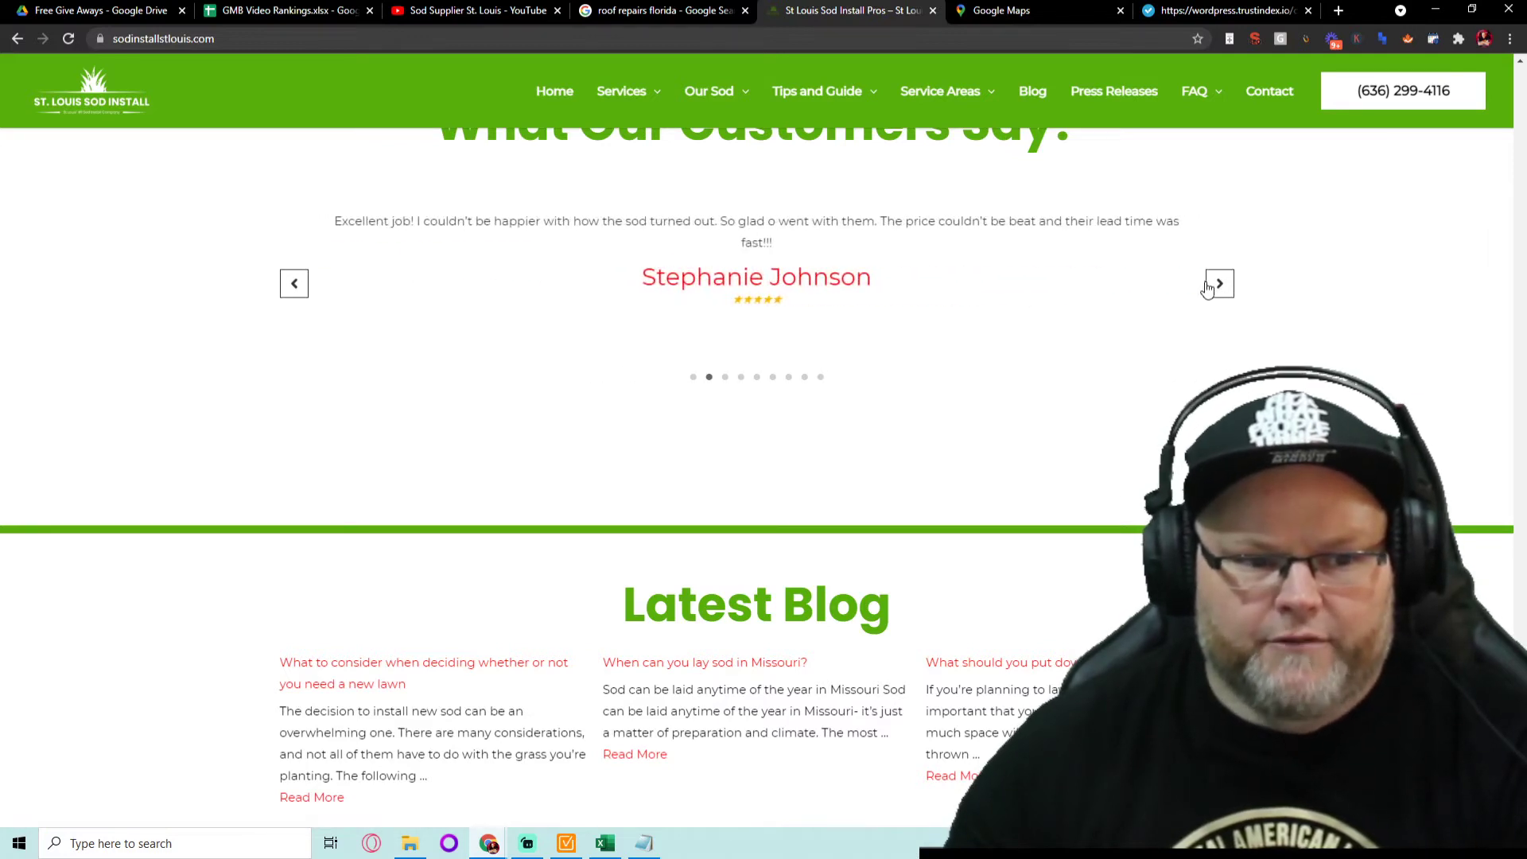
pyautogui.click(1102, 11)
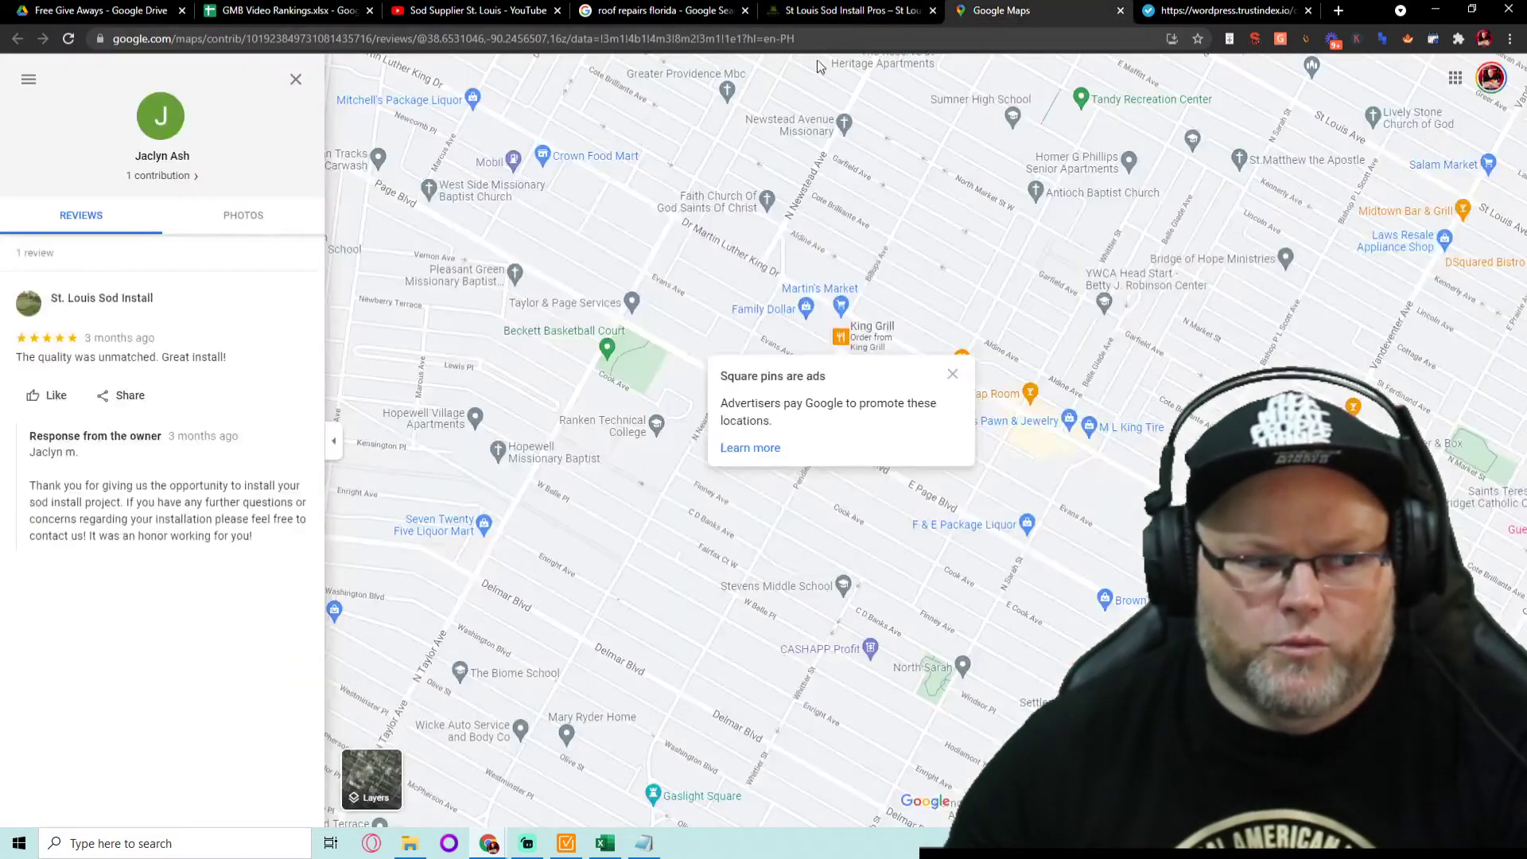
pyautogui.click(832, 12)
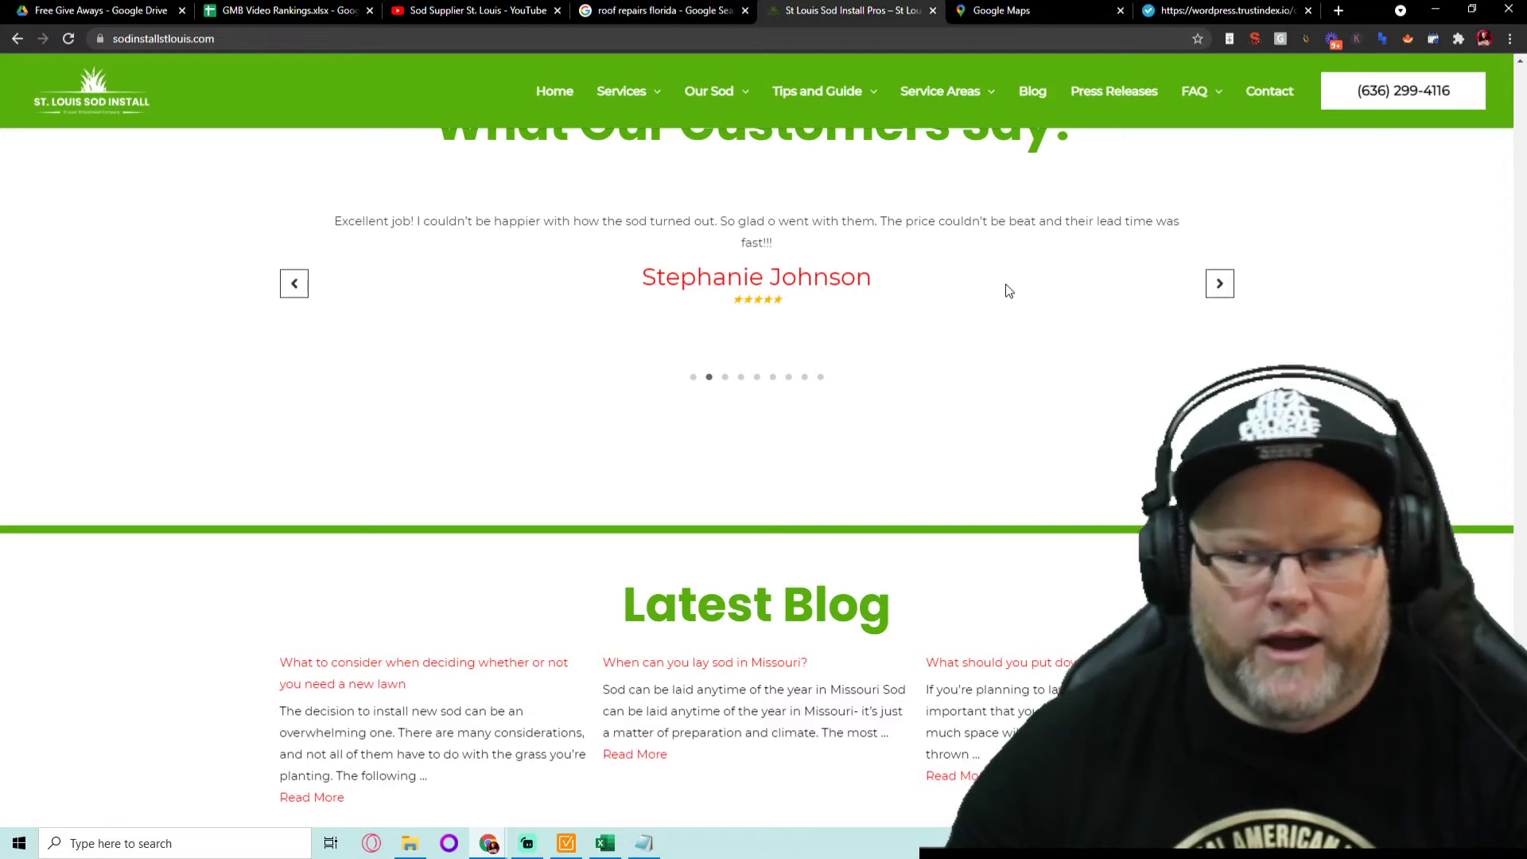
# - Open the footer Google Reviews badge's SOD-REVIEW.pdf in a new tab and browse it
pyautogui.scroll(-12, 1005, 288)
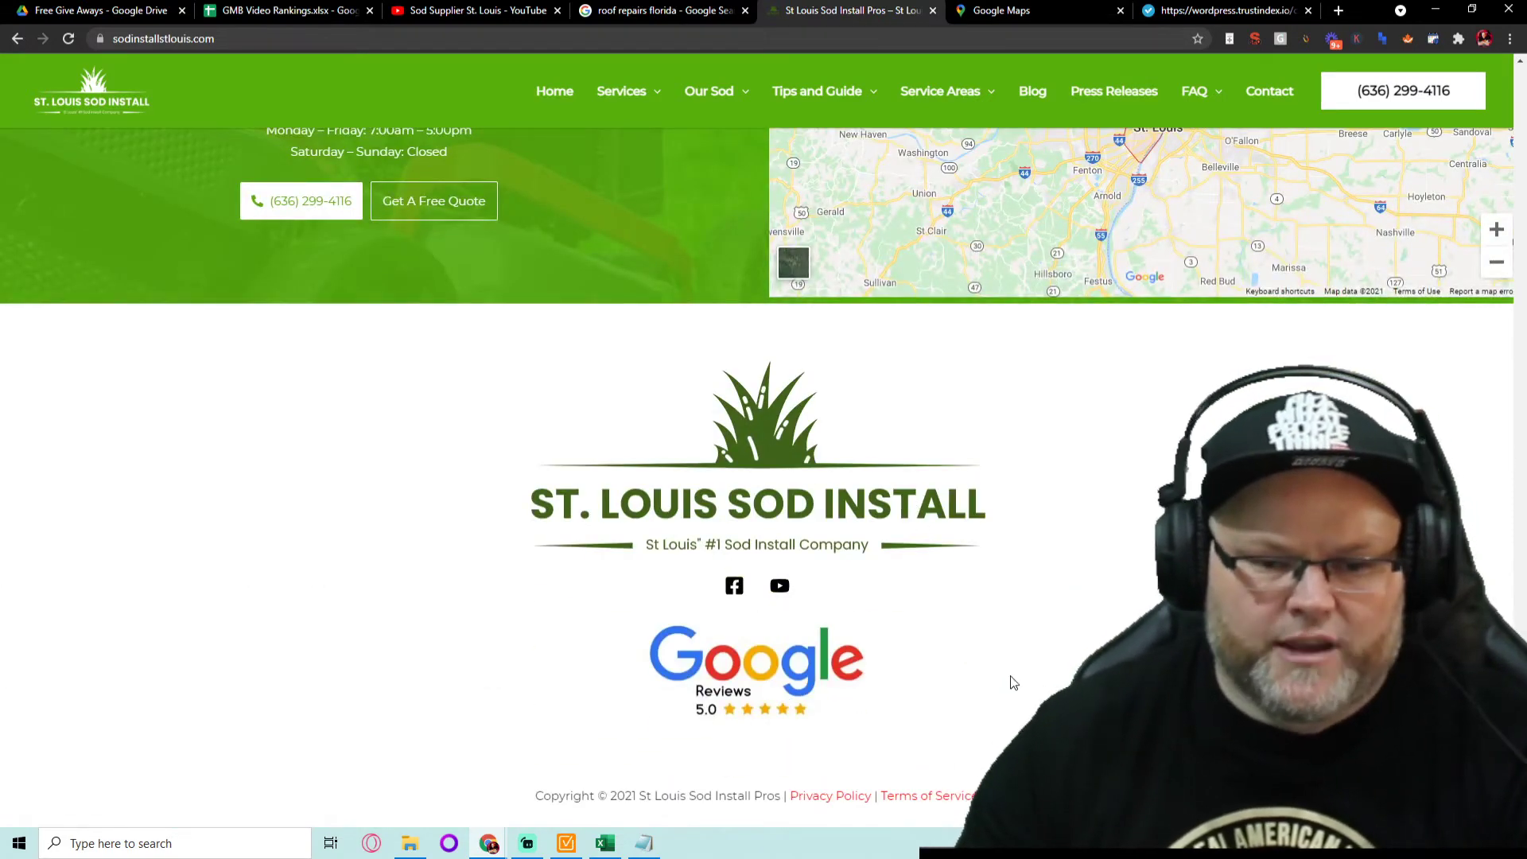
pyautogui.rightClick(754, 394)
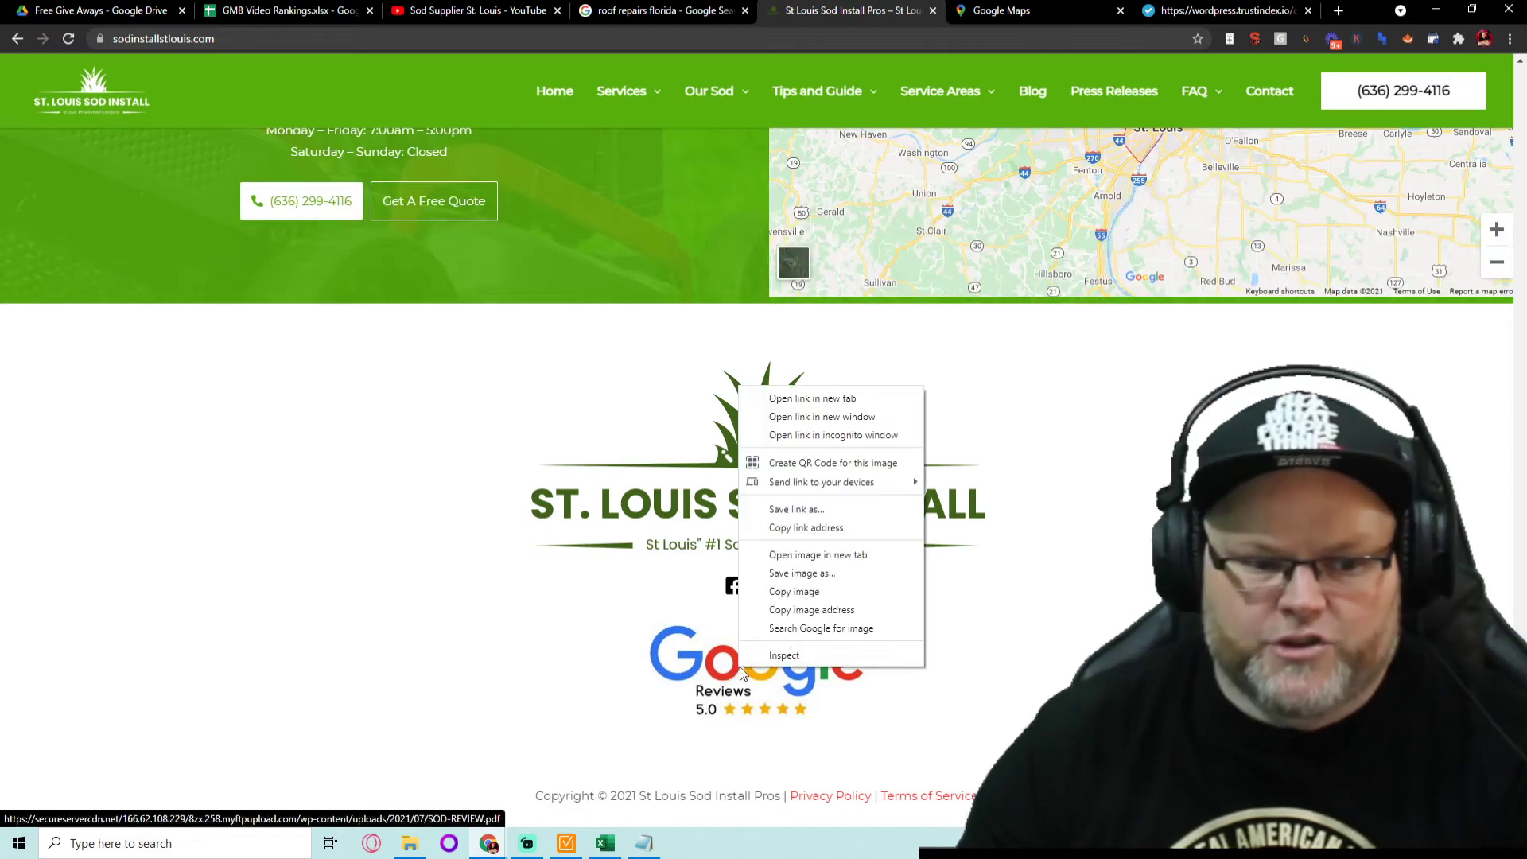
pyautogui.click(799, 404)
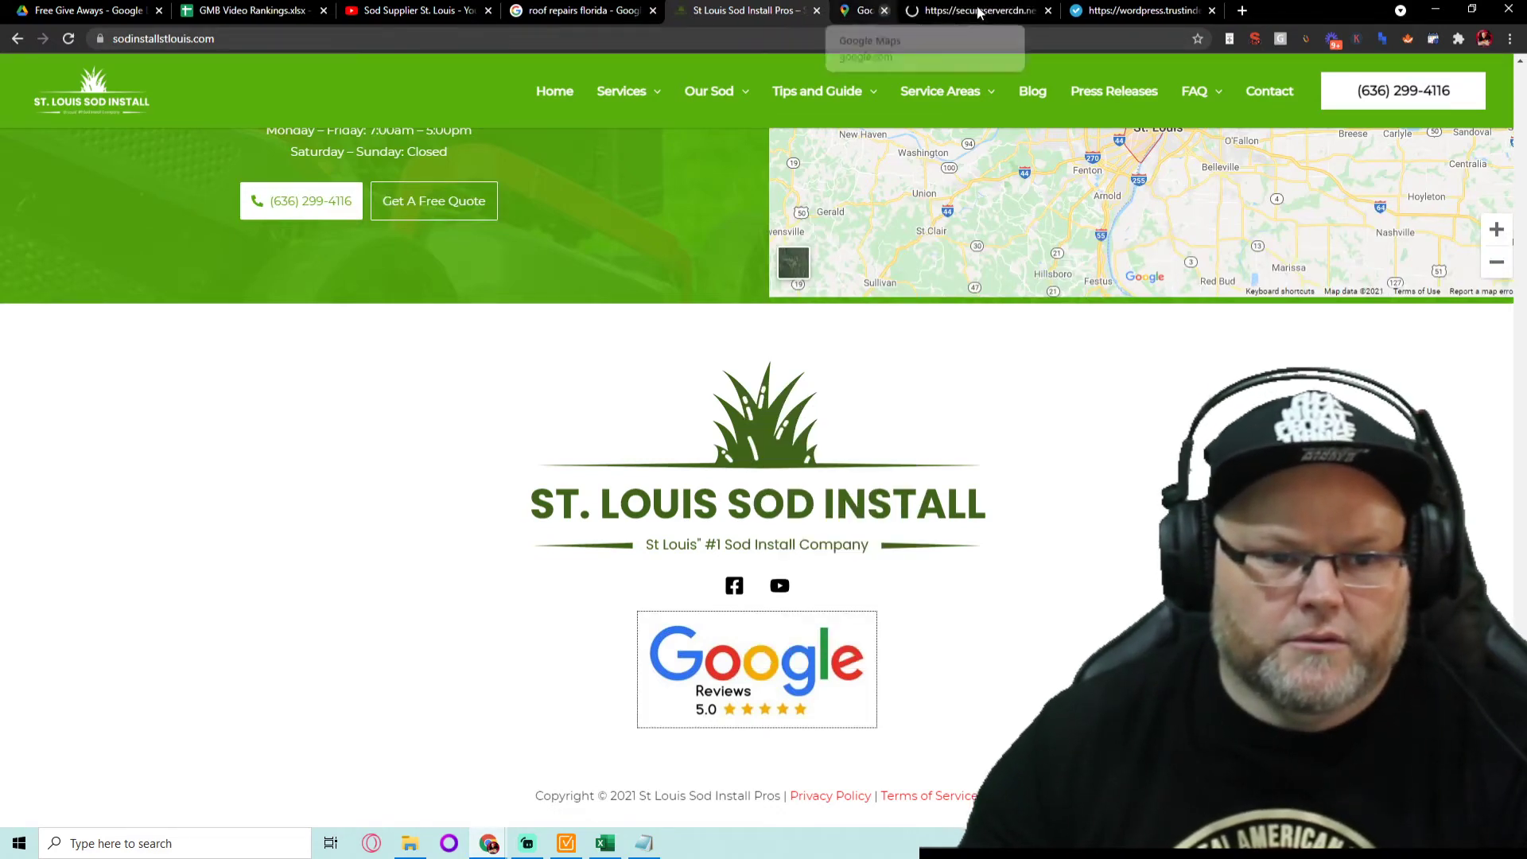
pyautogui.click(940, 10)
pyautogui.scroll(-10, 823, 382)
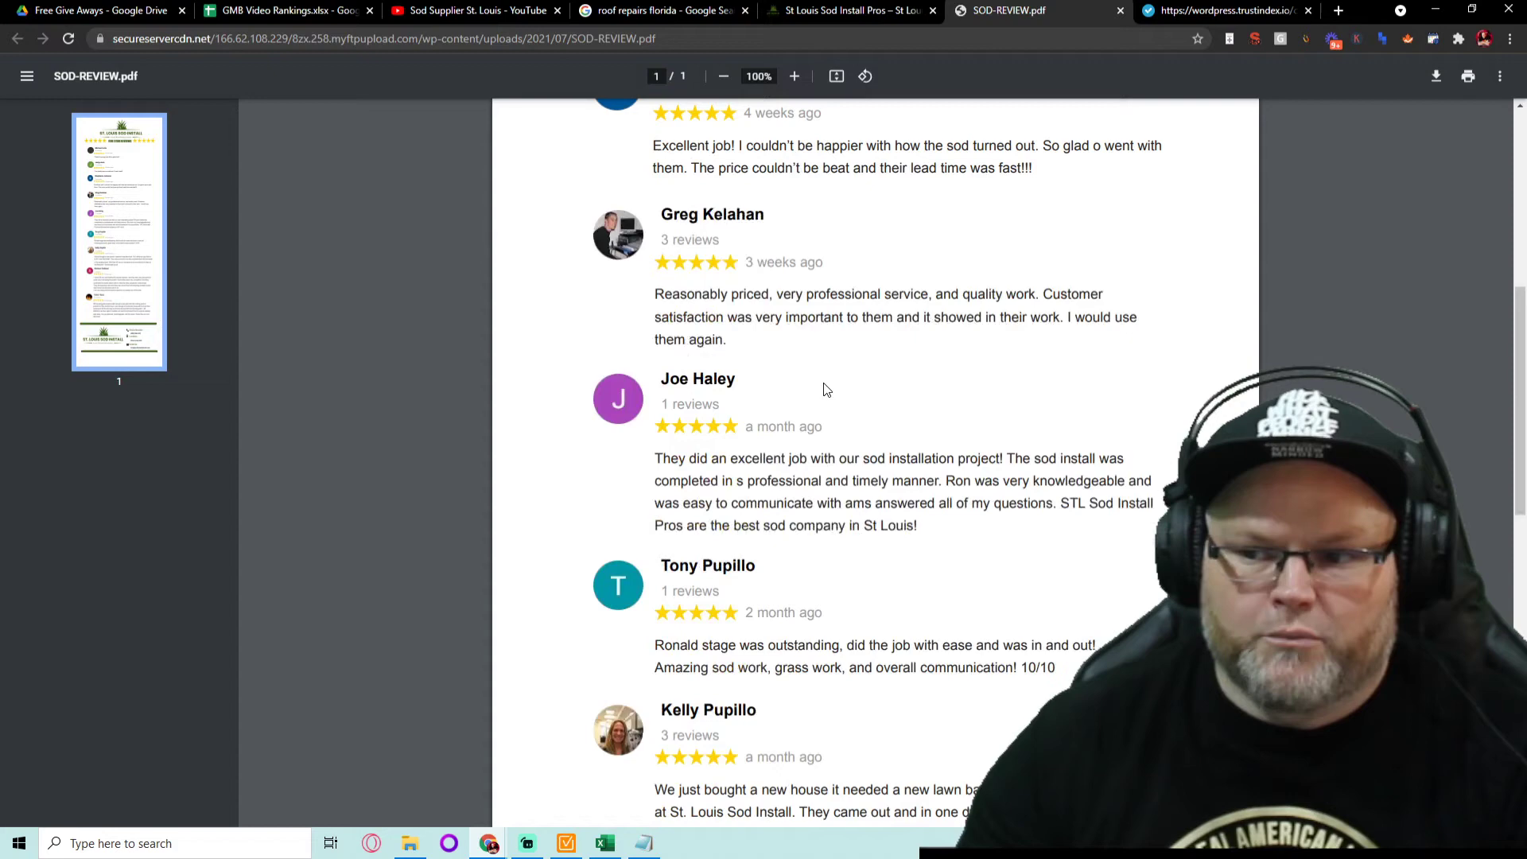
pyautogui.scroll(-4, 823, 380)
pyautogui.scroll(8, 817, 375)
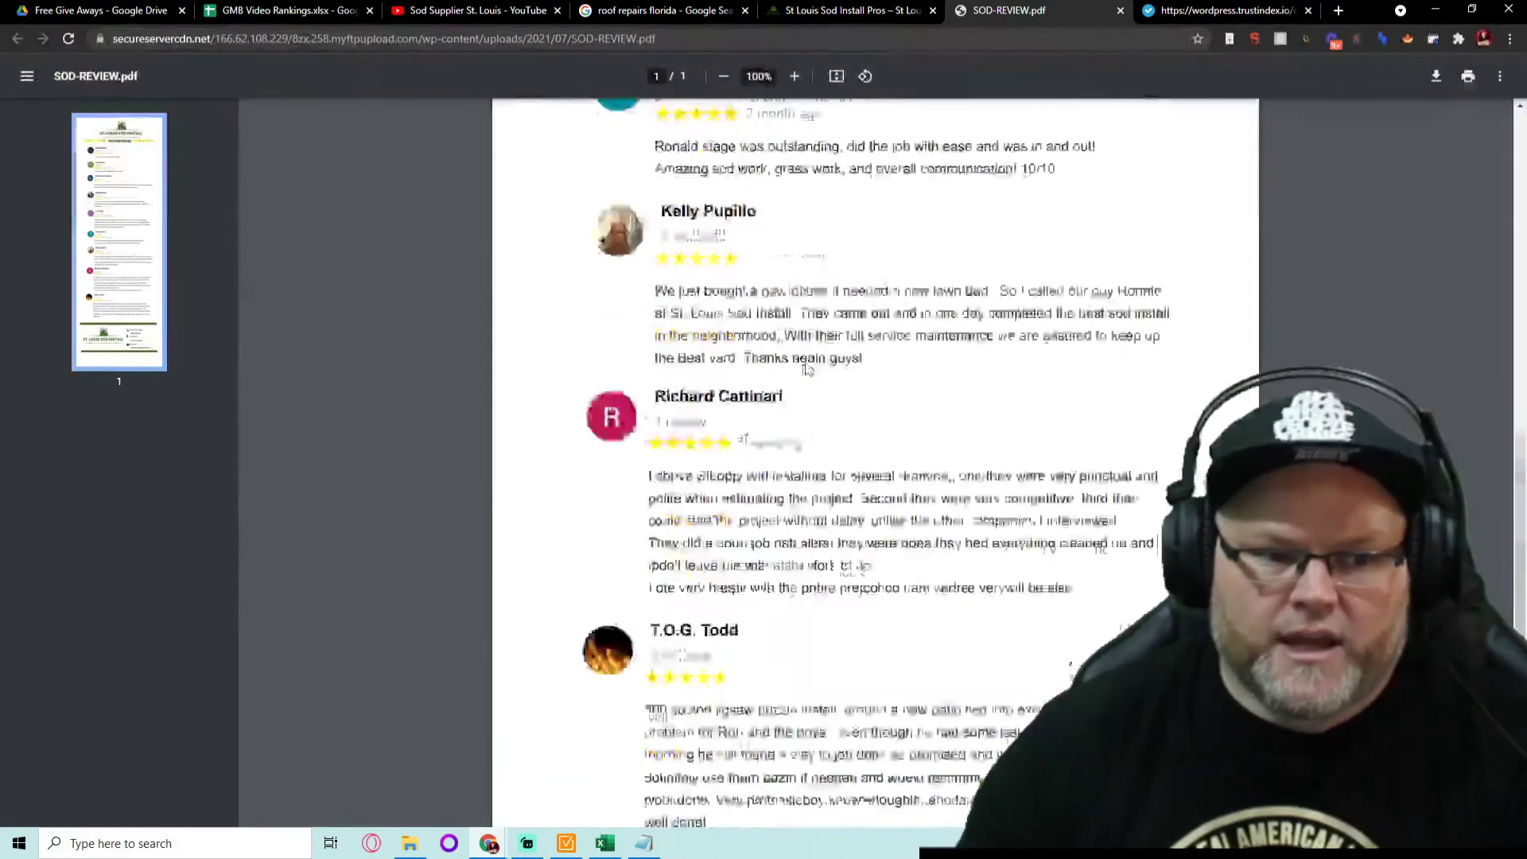
# - View a reviewer's Google Maps profile reviews in a new tab, then close it
pyautogui.rightClick(693, 263)
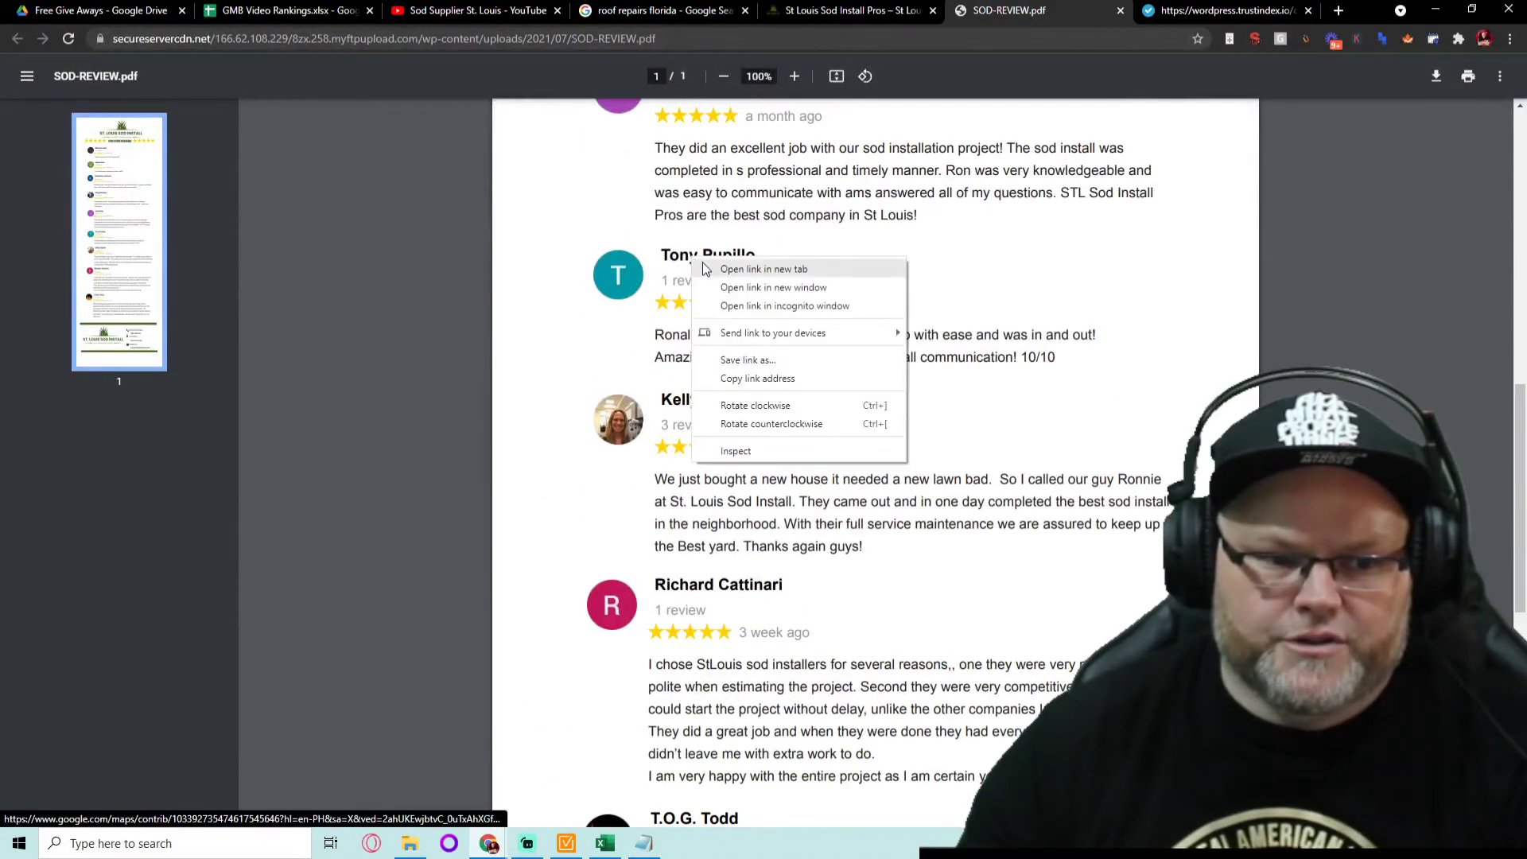
pyautogui.click(724, 268)
pyautogui.hotkey('ctrl', 'Tab')
pyautogui.click(92, 214)
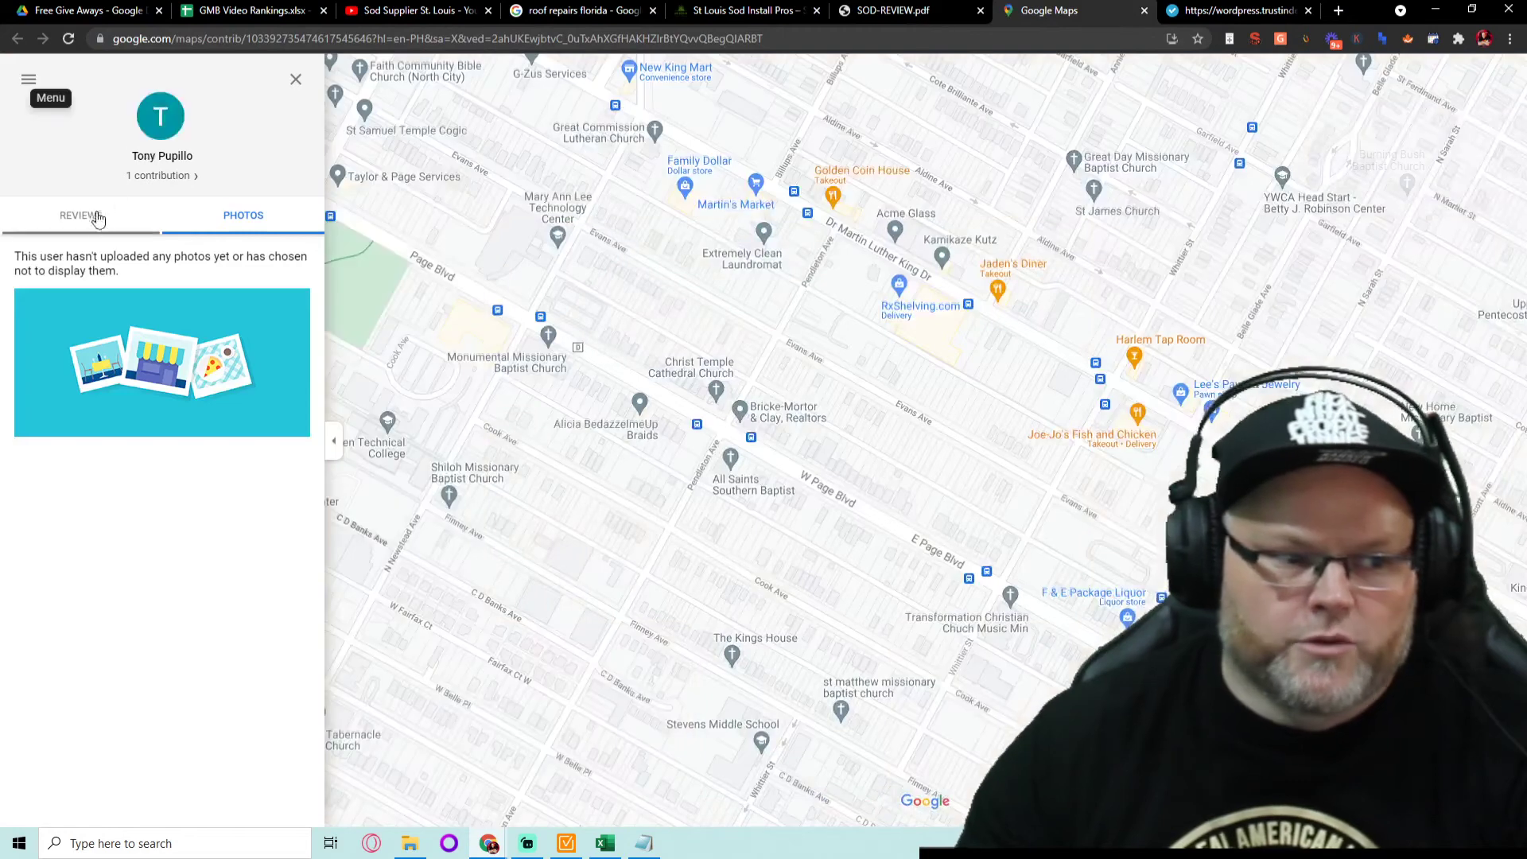
pyautogui.click(1145, 11)
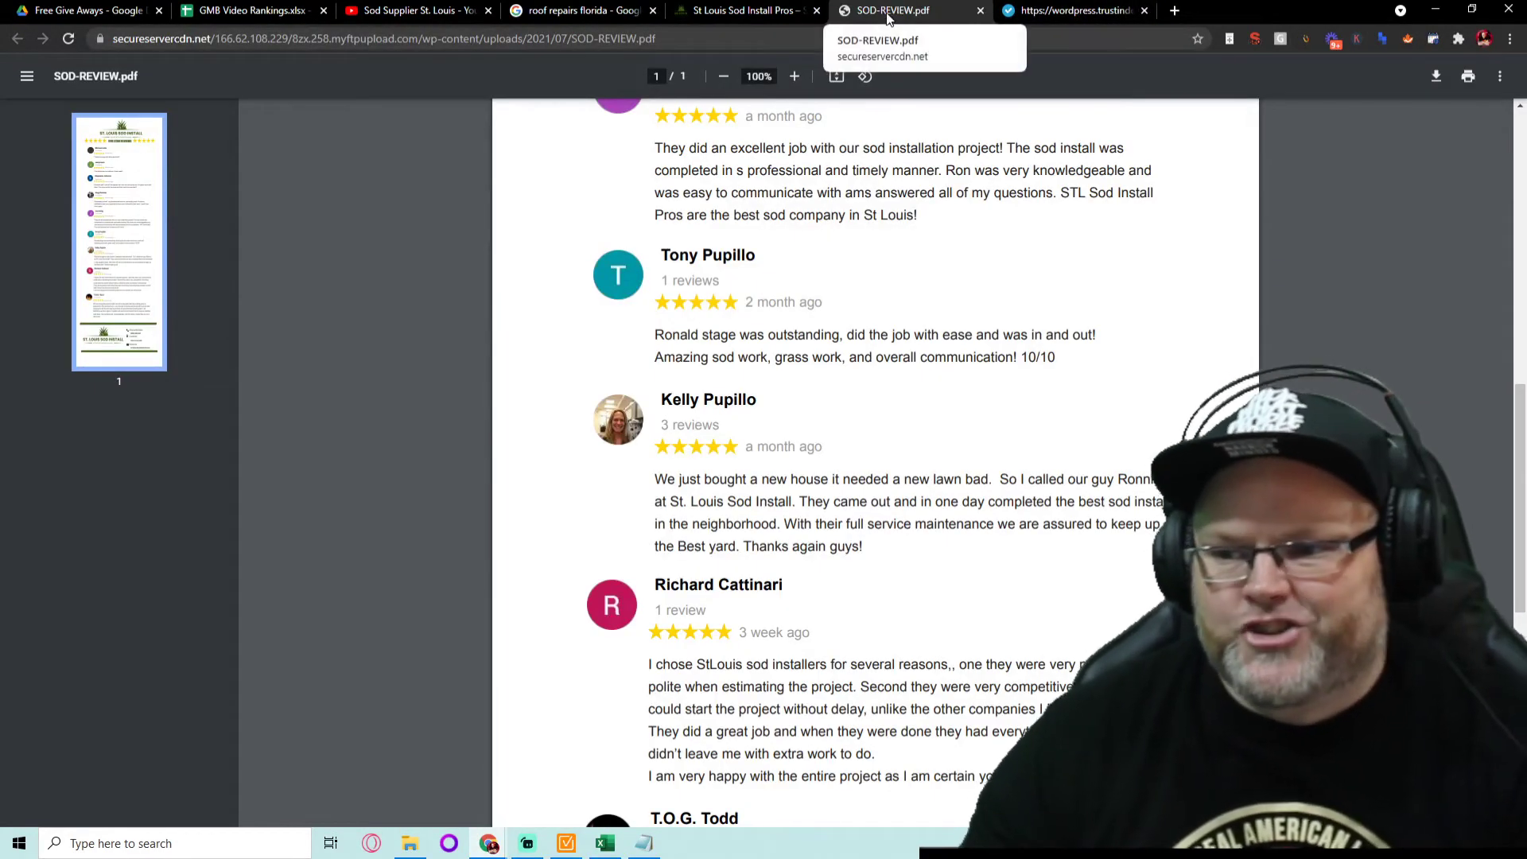
pyautogui.click(649, 843)
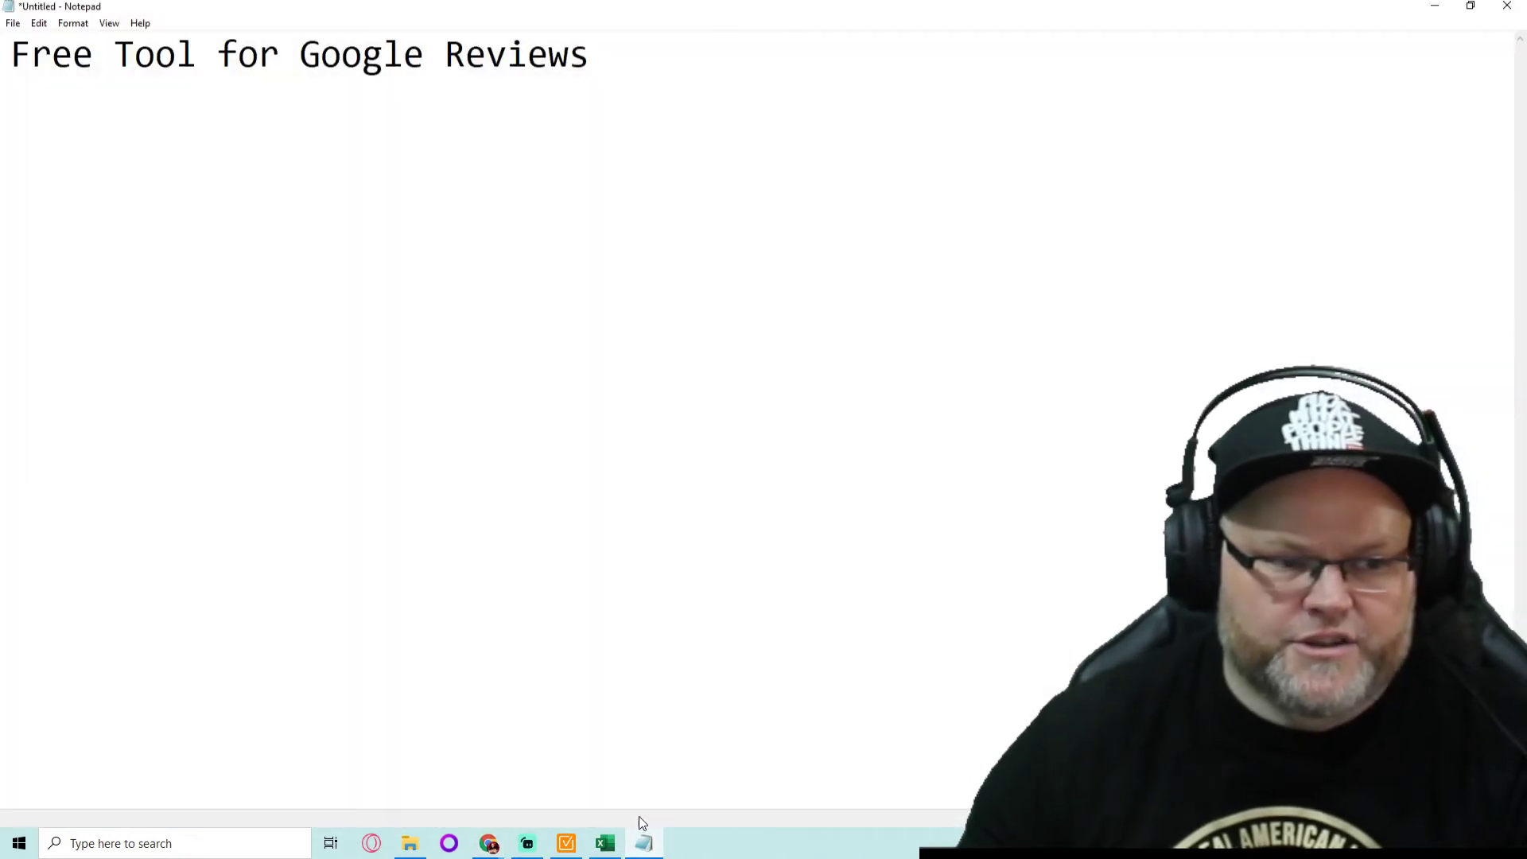